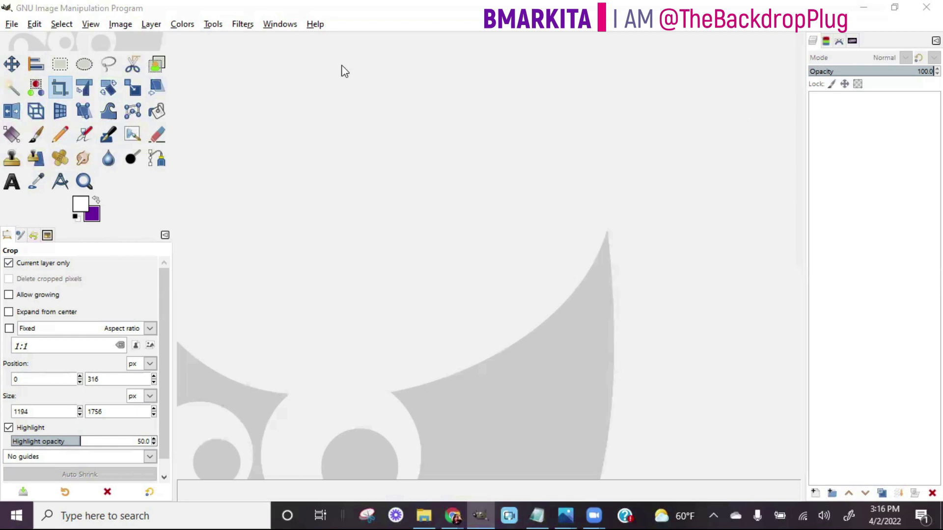
Create a new image 5000 pixels wide and 7000 pixels high, accepting the large image size.
{"action": "left_click", "coordinate": [11, 26]}
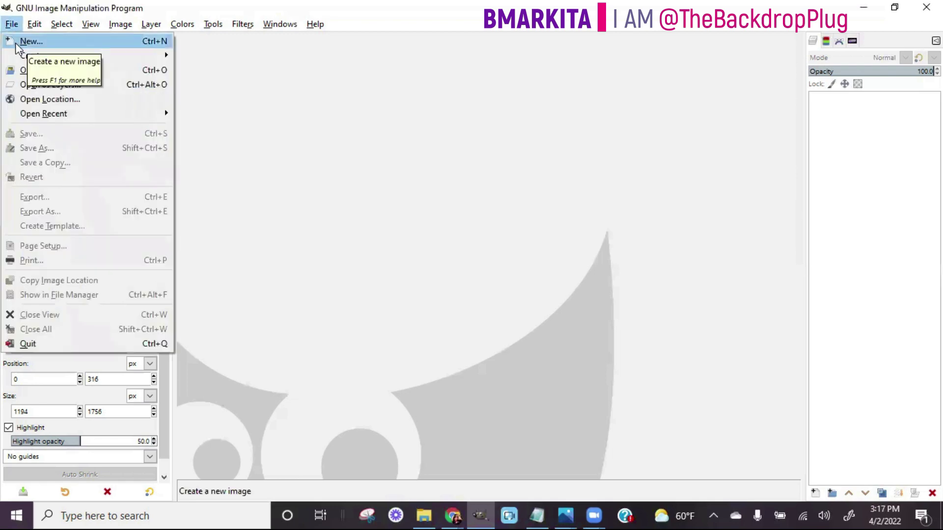
{"action": "left_click", "coordinate": [17, 43]}
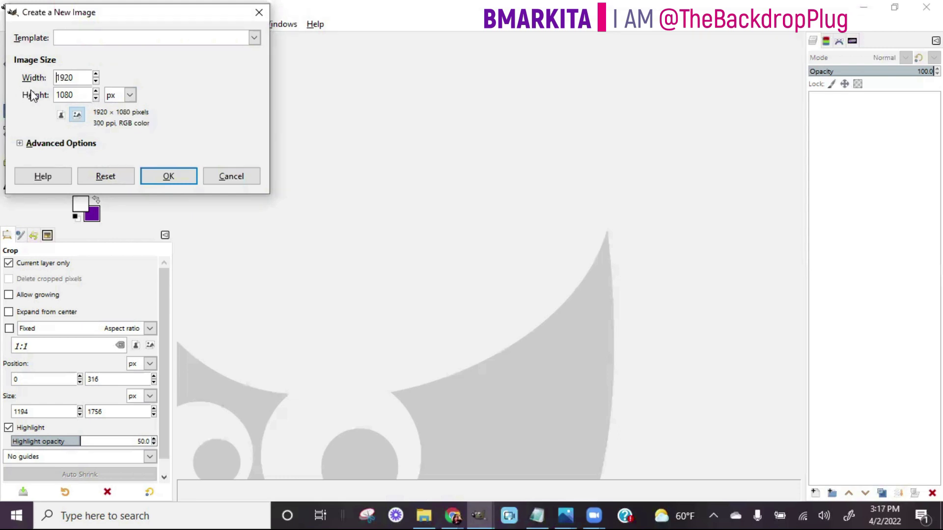
{"action": "double_click", "coordinate": [64, 79]}
{"action": "type", "text": "5000"}
{"action": "double_click", "coordinate": [71, 98]}
{"action": "left_click", "coordinate": [131, 96]}
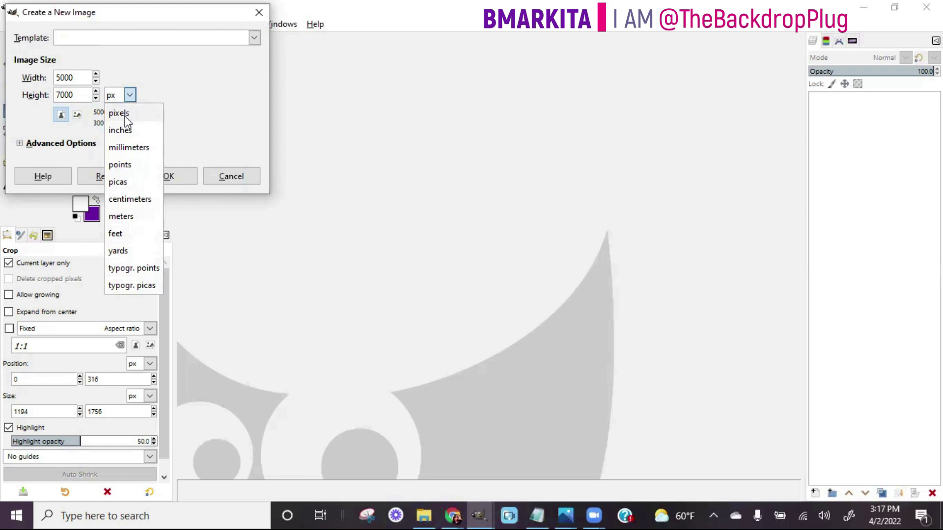
{"action": "left_click", "coordinate": [124, 114]}
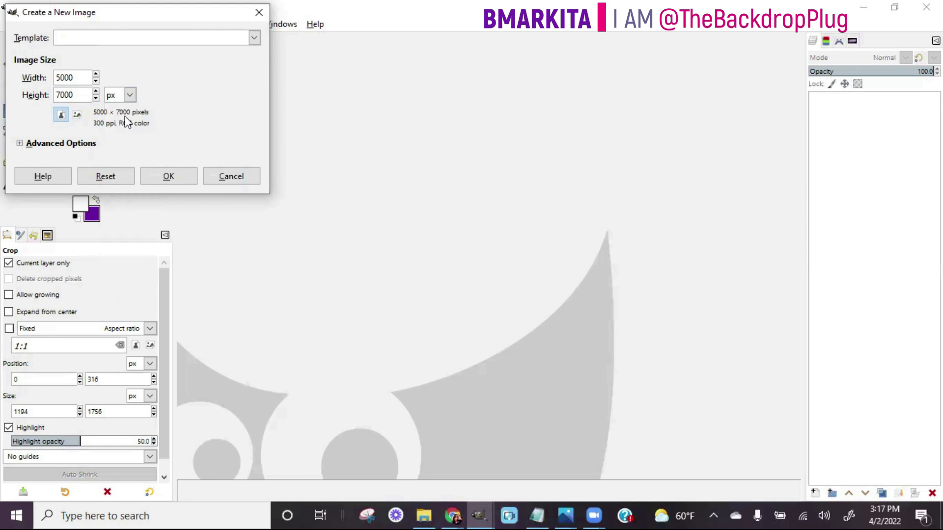
{"action": "left_click", "coordinate": [166, 177]}
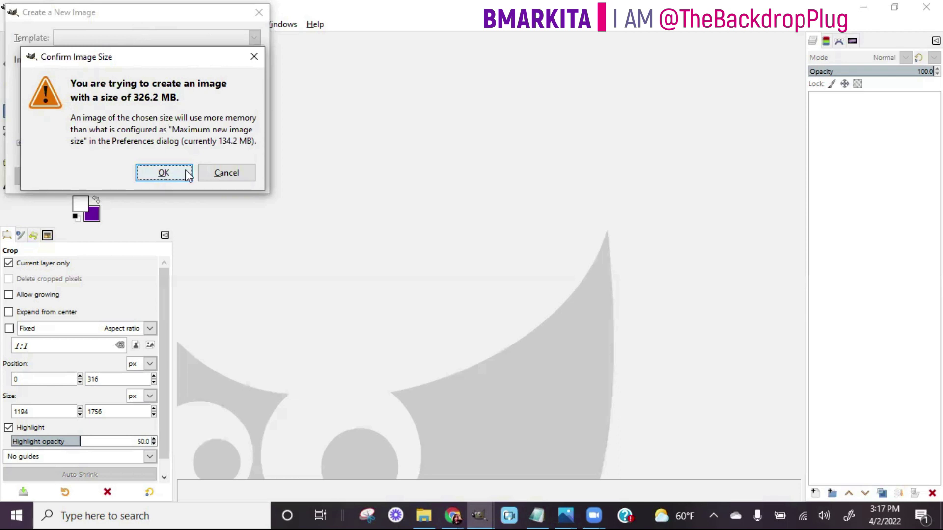
{"action": "left_click", "coordinate": [163, 174]}
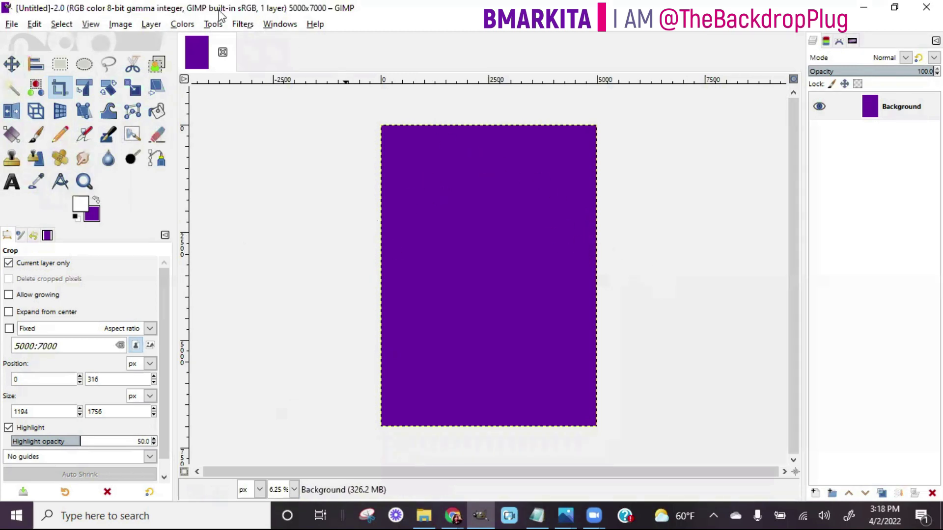
Start saving the image under a new name in the Backdrop Blueprint folder on the HUNTSANDISK (E:) drive.
{"action": "left_click", "coordinate": [11, 26]}
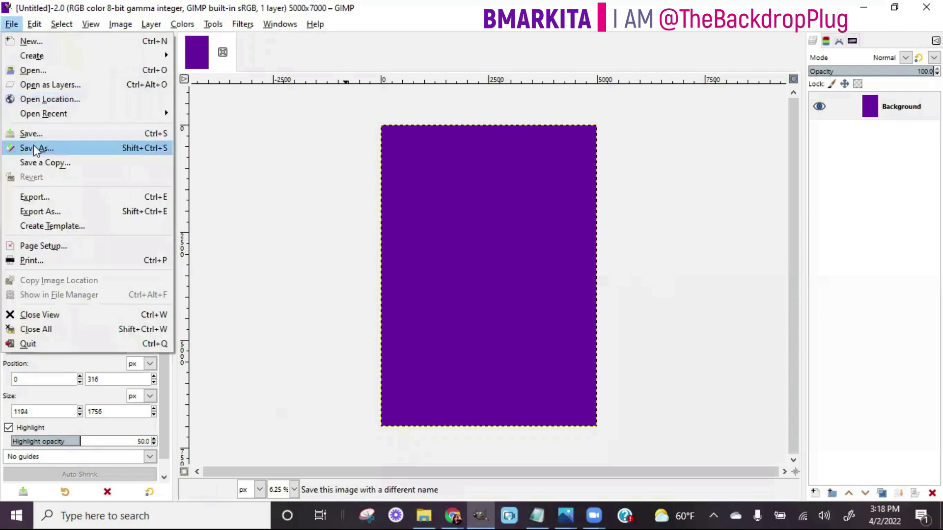
{"action": "left_click", "coordinate": [33, 145]}
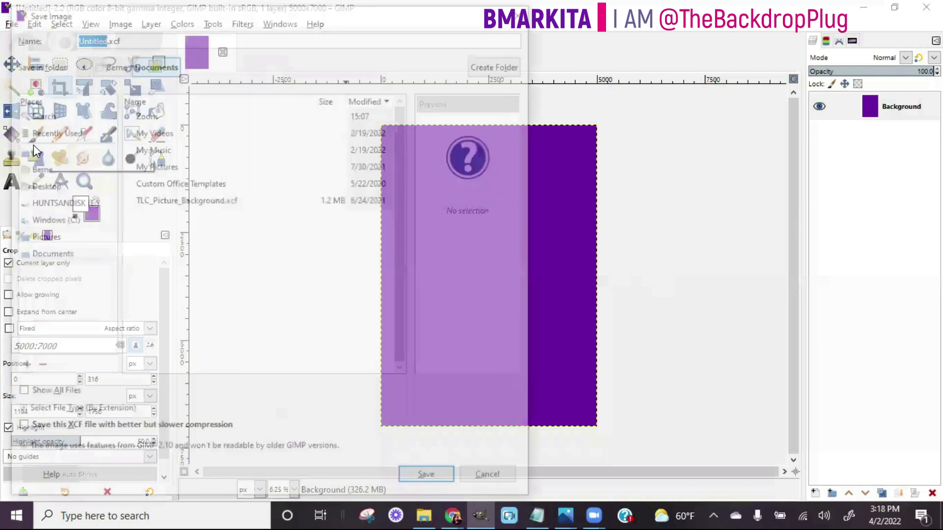
{"action": "left_click", "coordinate": [45, 200]}
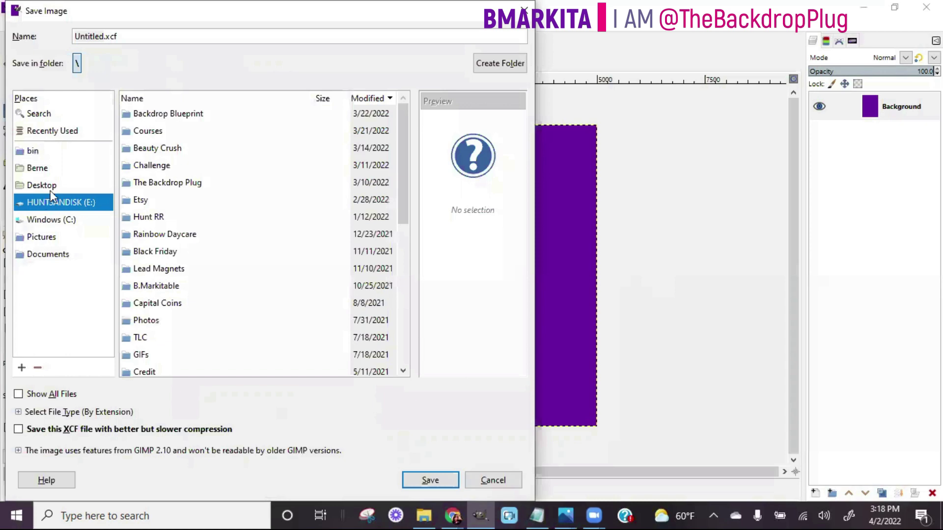
{"action": "left_click", "coordinate": [131, 98]}
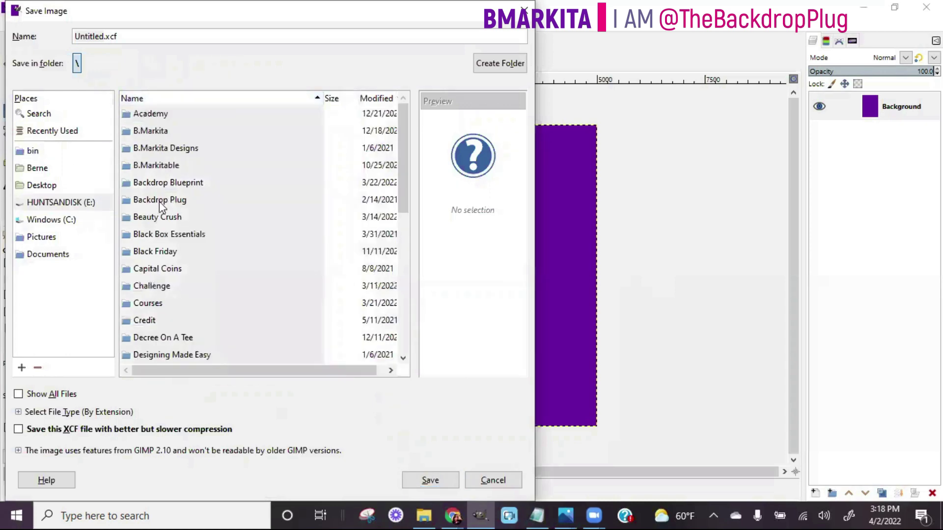
{"action": "double_click", "coordinate": [178, 185]}
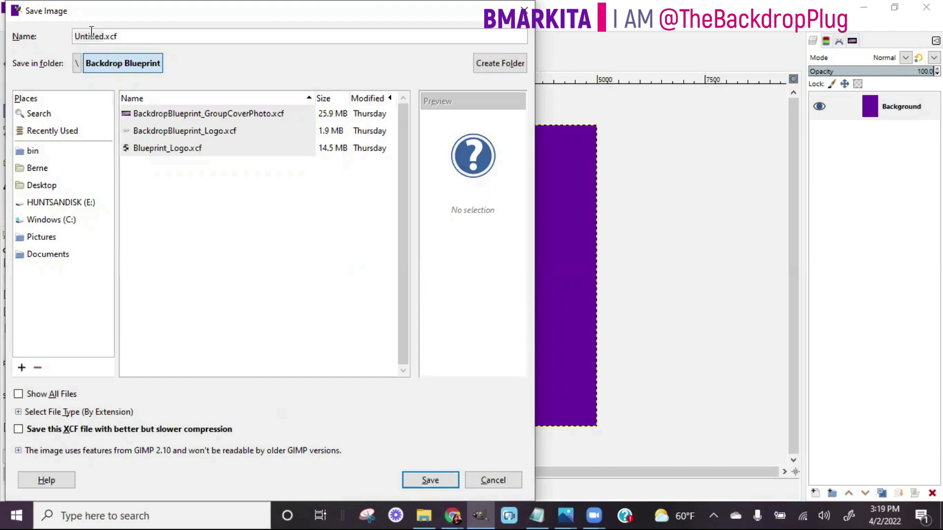
Name the file BMarkita_BackdropPlug_Training.xcf and save it.
{"action": "type", "text": "B"}
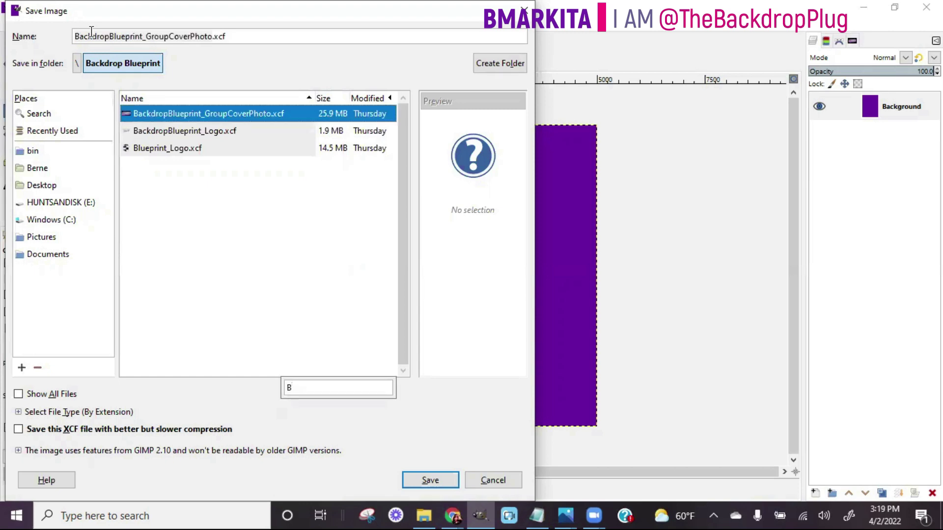
{"action": "left_click", "coordinate": [212, 36]}
{"action": "left_click", "coordinate": [213, 36]}
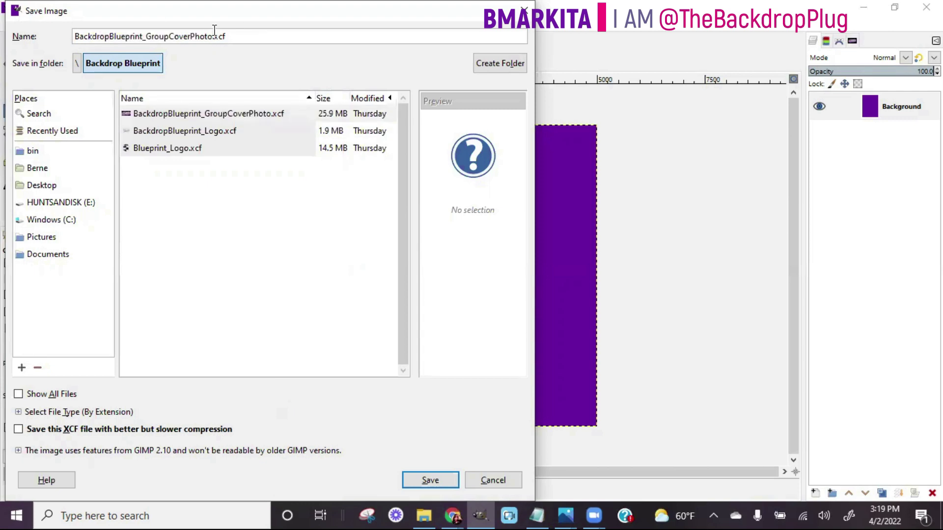
{"action": "key", "text": "BackSpace"}
{"action": "key", "text": "BackSpace"}
{"action": "key", "text": "BackSpace"}
{"action": "key", "text": "BackSpace"}
{"action": "key", "text": "BackSpace"}
{"action": "key", "text": "BackSpace"}
{"action": "key", "text": "BackSpace"}
{"action": "key", "text": "BackSpace"}
{"action": "key", "text": "BackSpace"}
{"action": "key", "text": "BackSpace"}
{"action": "key", "text": "BackSpace"}
{"action": "key", "text": "BackSpace"}
{"action": "key", "text": "BackSpace"}
{"action": "key", "text": "BackSpace"}
{"action": "key", "text": "BackSpace"}
{"action": "key", "text": "BackSpace"}
{"action": "key", "text": "BackSpace"}
{"action": "key", "text": "BackSpace"}
{"action": "key", "text": "BackSpace"}
{"action": "key", "text": "BackSpace"}
{"action": "type", "text": "BMarkita_BackdropPlug"}
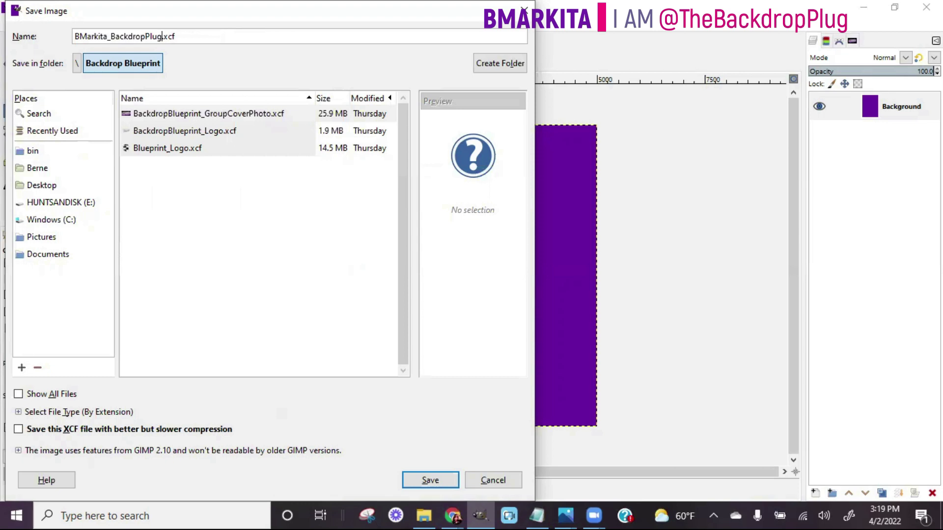
{"action": "type", "text": "_Training"}
{"action": "key", "text": "Return"}
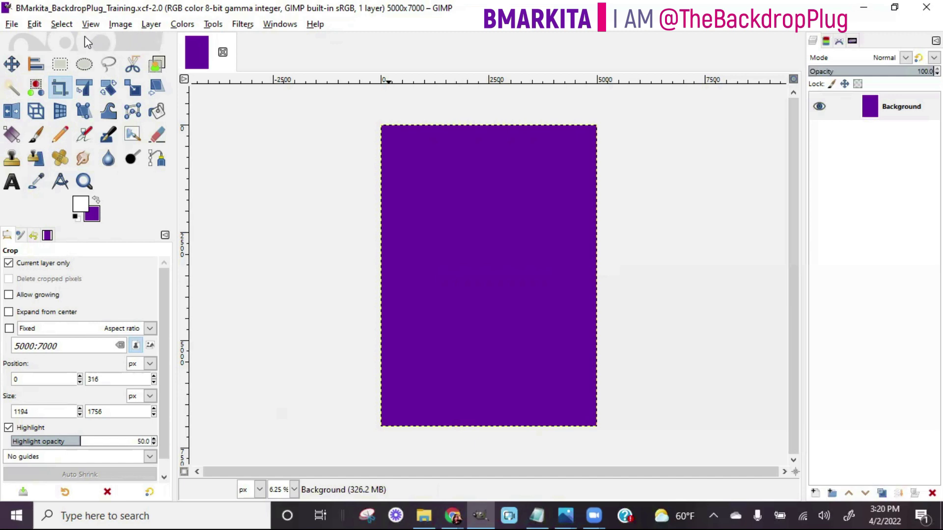
Start opening an image as layers and choose Selfie.png in the Desktop folder.
{"action": "left_click", "coordinate": [11, 24]}
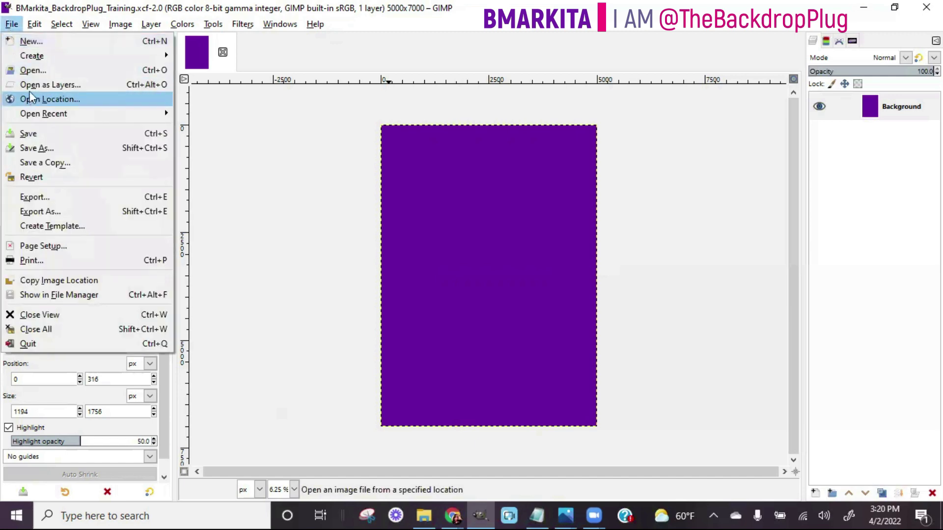
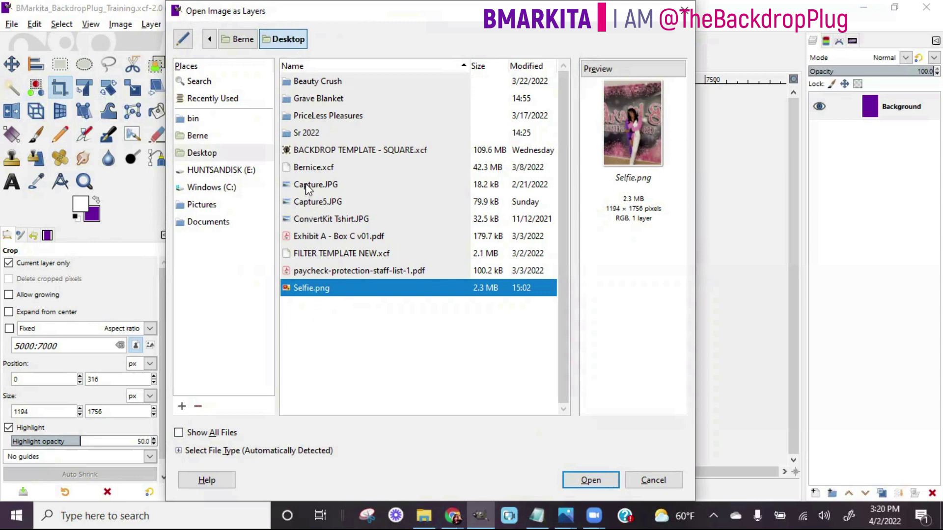
Try adding Capture.JPG, Capture5.JPG and ConvertKit Tshirt.JPG to the selection of files for opening as layers.
{"action": "left_click", "coordinate": [305, 183], "text": "ctrl"}
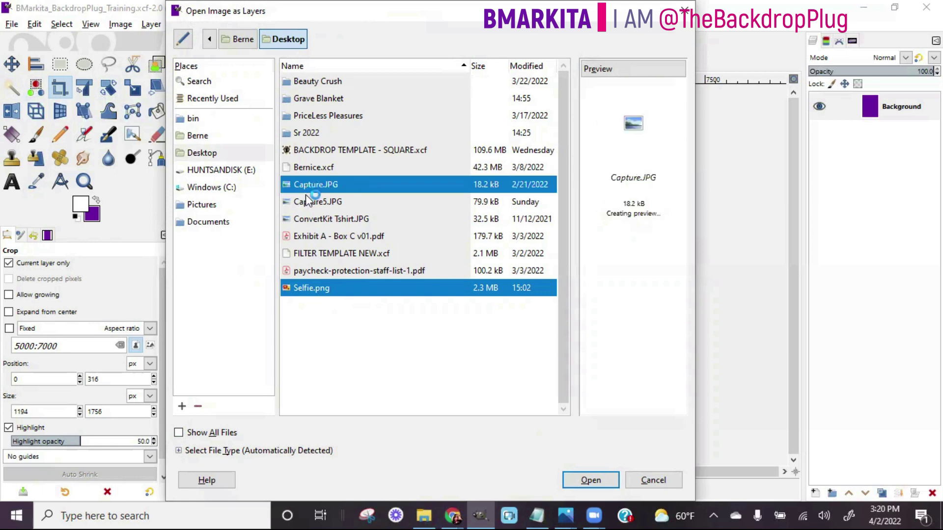
{"action": "left_click", "coordinate": [307, 202], "text": "ctrl"}
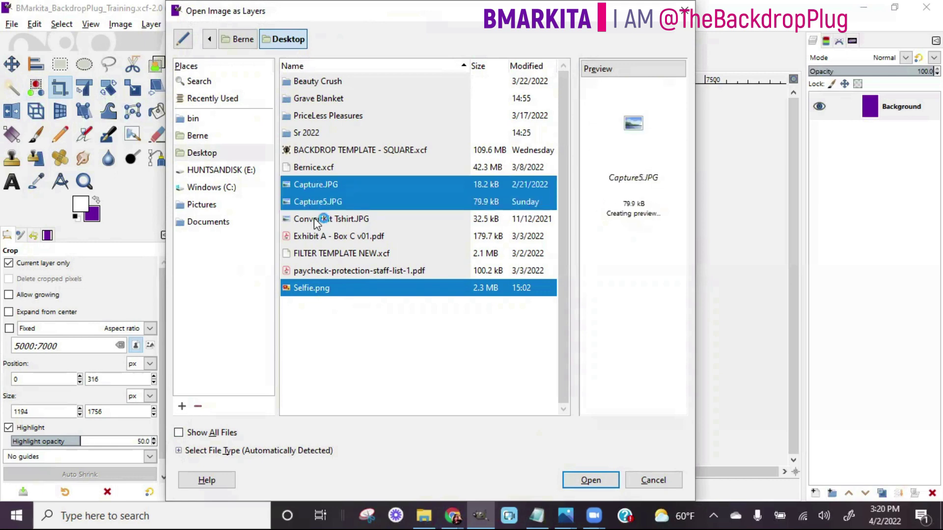
{"action": "left_click", "coordinate": [315, 218], "text": "ctrl"}
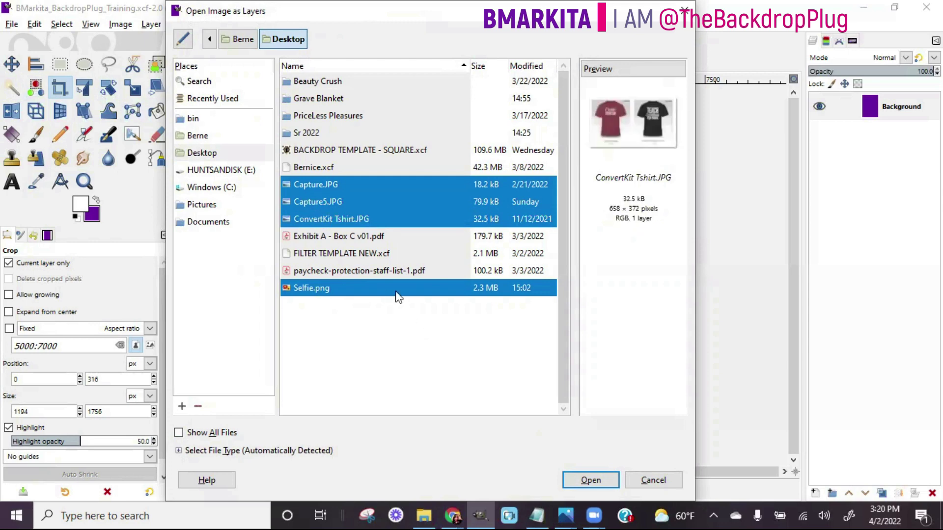
{"action": "left_click", "coordinate": [381, 253]}
Select only Selfie.png and open it as a new layer above the background.
{"action": "left_click", "coordinate": [364, 293]}
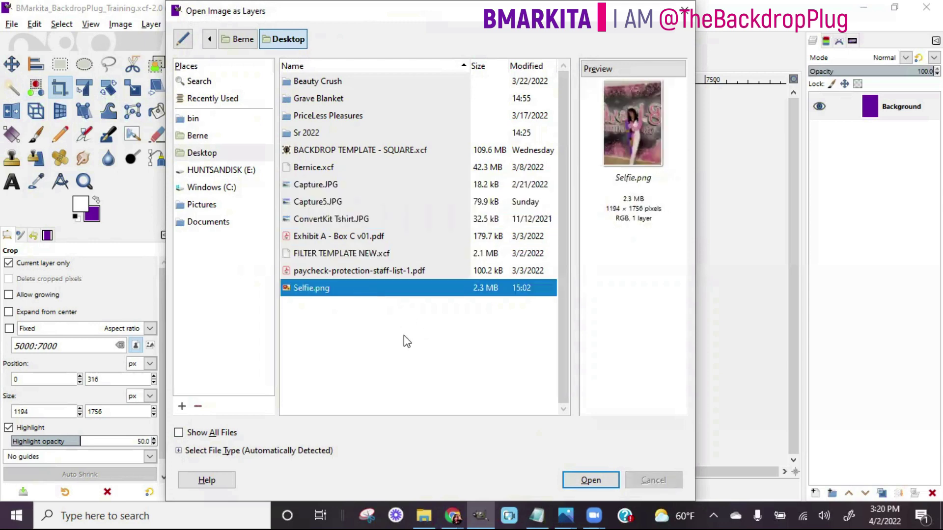
{"action": "left_click", "coordinate": [592, 481]}
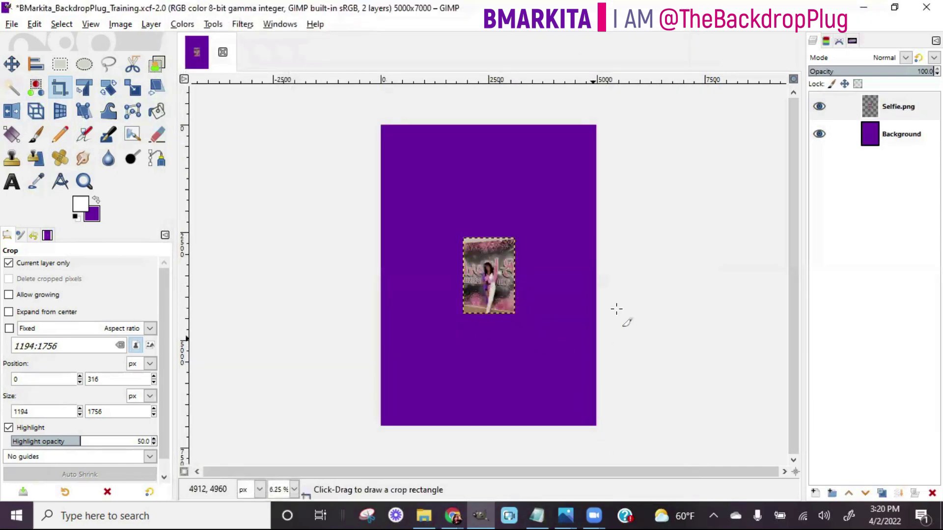
{"action": "left_click", "coordinate": [12, 24]}
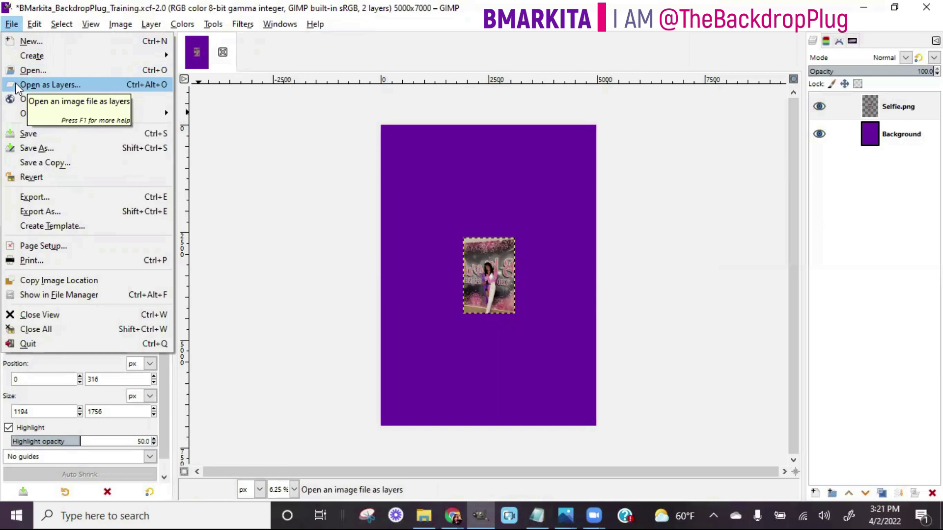
{"action": "left_click", "coordinate": [827, 299]}
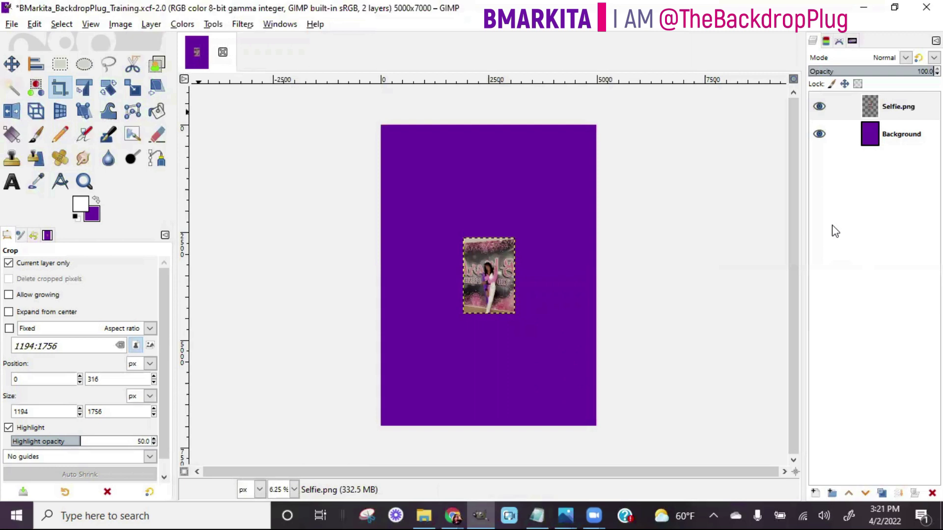
Scale the Selfie.png layer proportionally to about 4405 × 6478 px, centered on the canvas with an even purple border.
{"action": "left_click", "coordinate": [906, 105]}
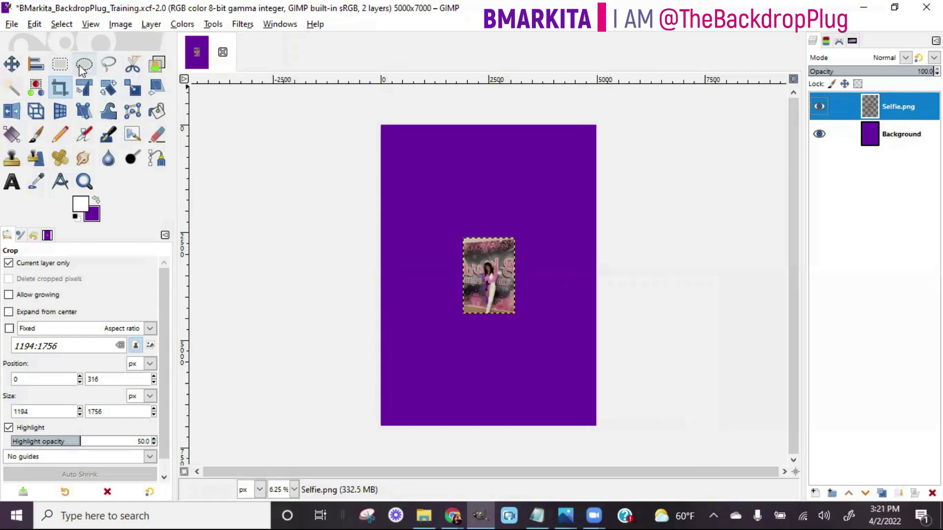
{"action": "left_click", "coordinate": [130, 89]}
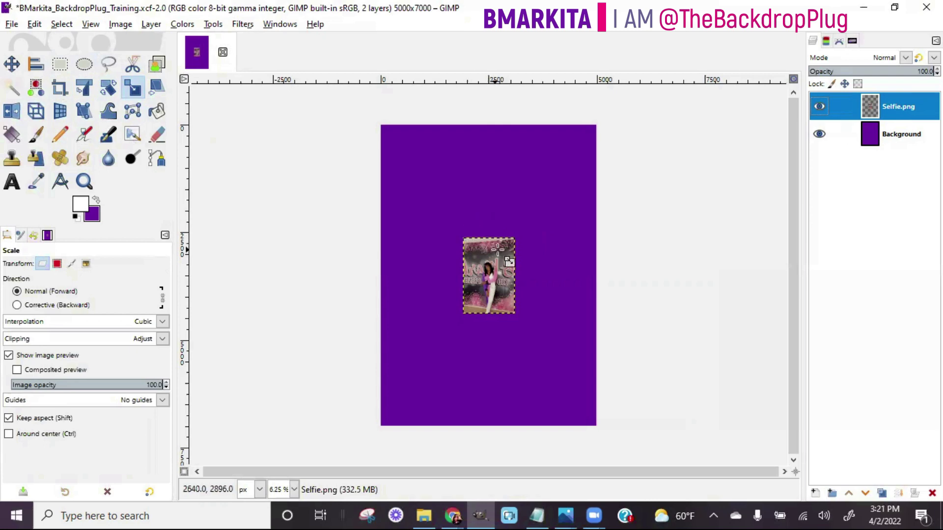
{"action": "left_click_drag", "start_coordinate": [511, 239], "coordinate": [568, 149]}
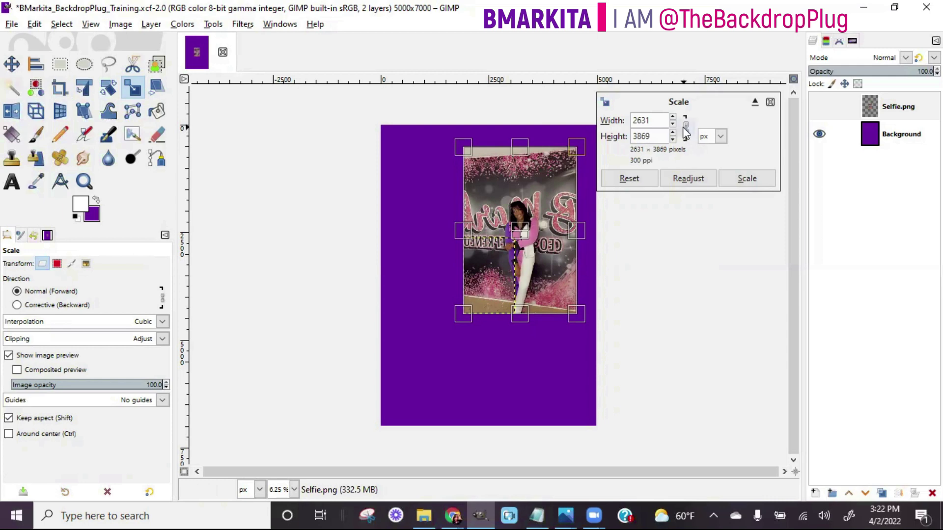
{"action": "left_click", "coordinate": [686, 131]}
{"action": "left_click", "coordinate": [686, 132]}
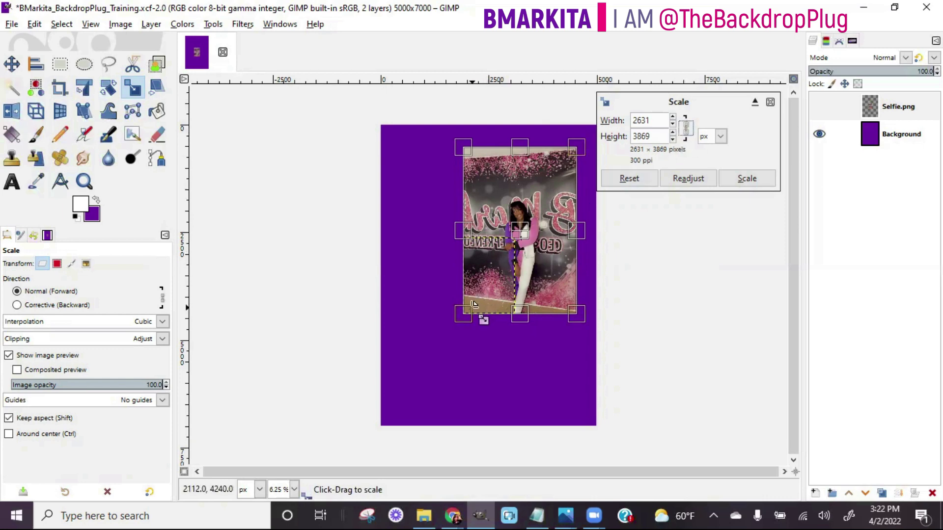
{"action": "left_click_drag", "start_coordinate": [472, 300], "coordinate": [418, 421]}
{"action": "left_click_drag", "start_coordinate": [559, 193], "coordinate": [545, 157]}
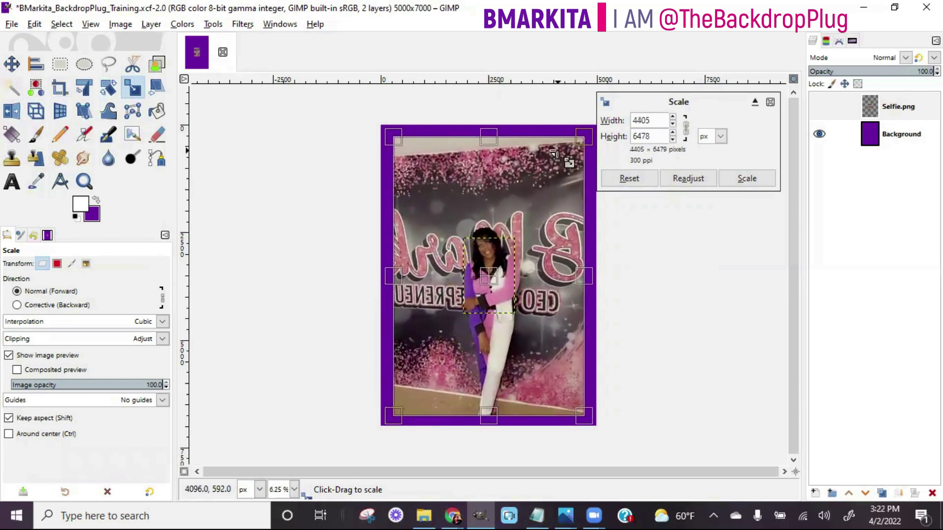
{"action": "left_click", "coordinate": [743, 176]}
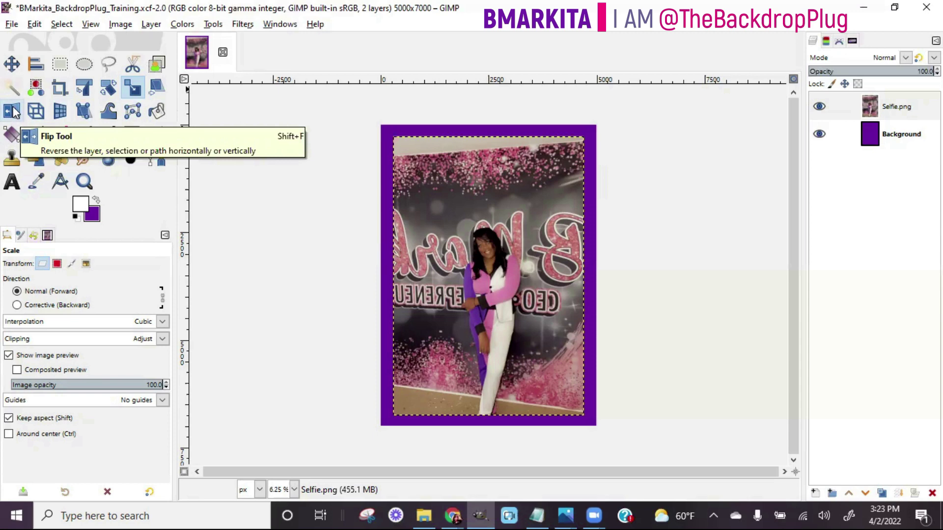
Flip the Selfie.png layer horizontally so the backdrop lettering reads correctly.
{"action": "left_click", "coordinate": [12, 111]}
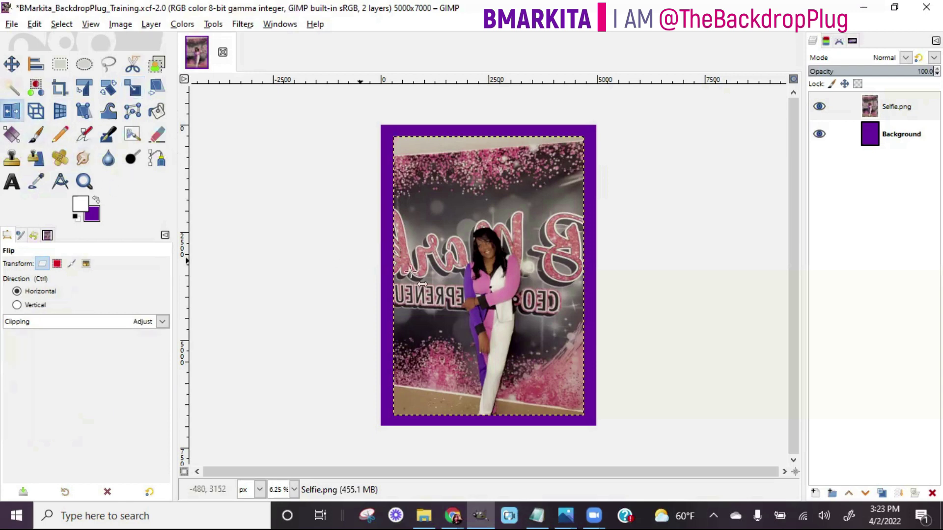
{"action": "left_click", "coordinate": [515, 202]}
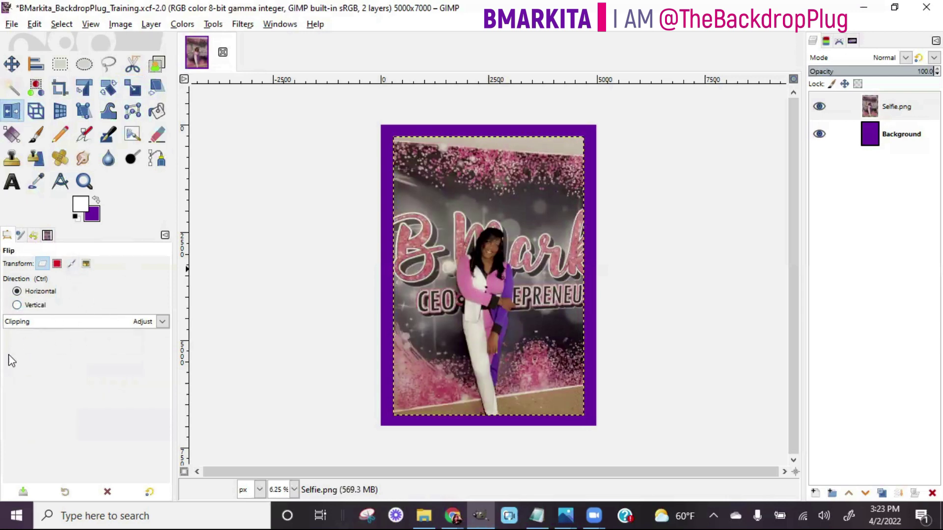
Flip the Selfie.png layer vertically and flip it back upright.
{"action": "left_click", "coordinate": [17, 306]}
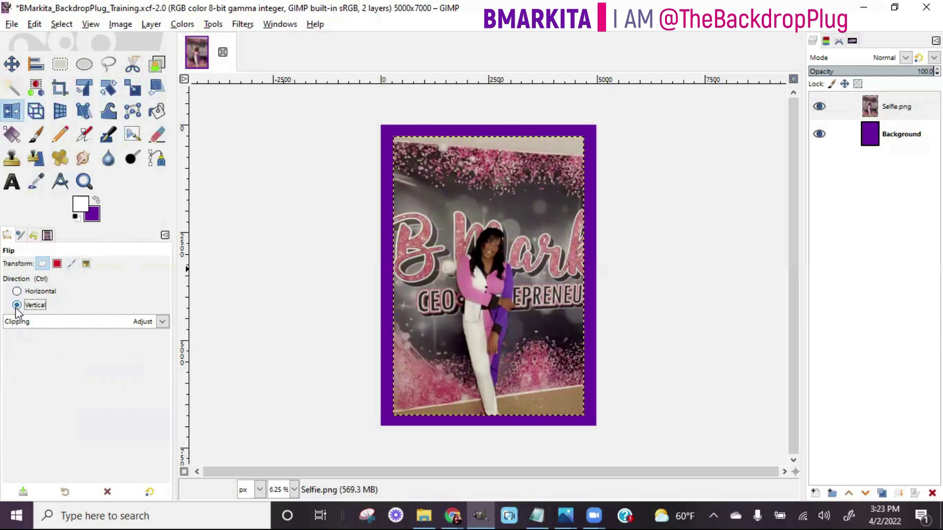
{"action": "left_click", "coordinate": [508, 254]}
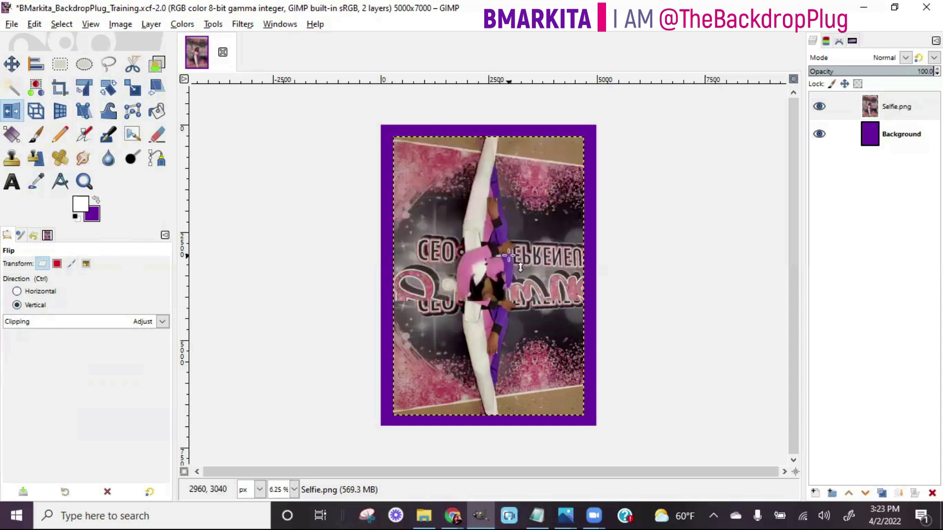
{"action": "left_click", "coordinate": [524, 331]}
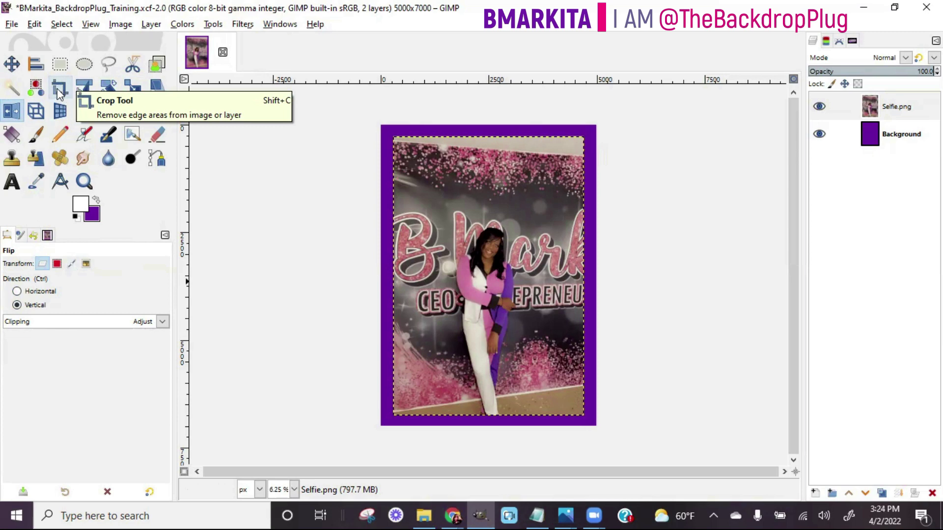
Crop the Selfie.png layer to about 1472 × 4427 px closely around the standing woman.
{"action": "left_click", "coordinate": [60, 91]}
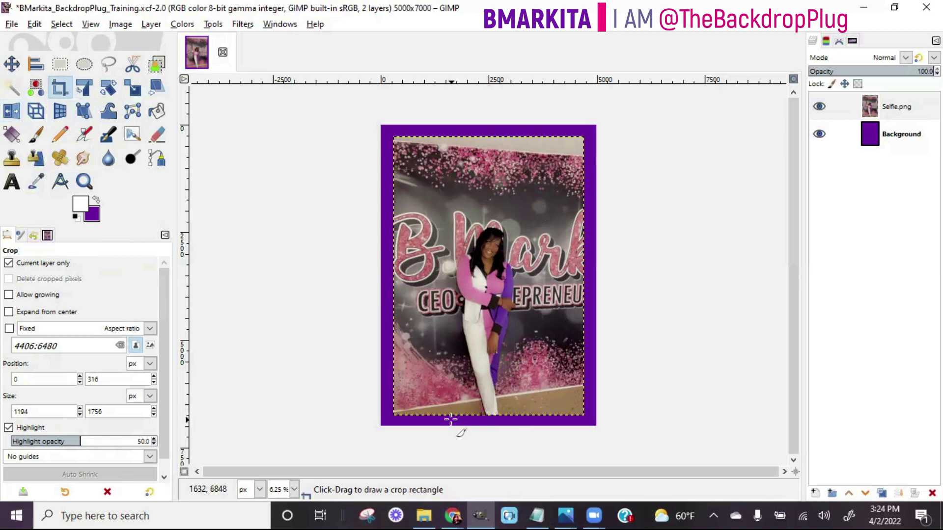
{"action": "left_click_drag", "start_coordinate": [452, 415], "coordinate": [515, 225]}
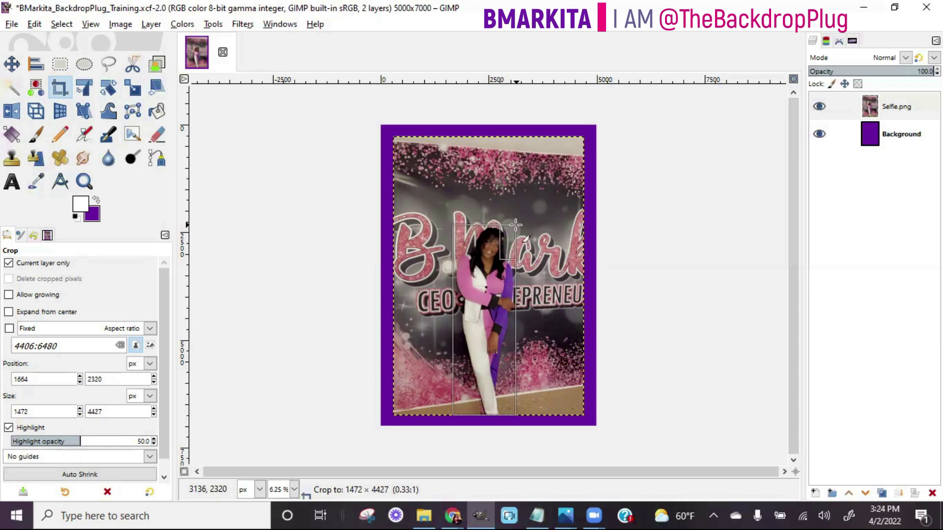
{"action": "left_click_drag", "start_coordinate": [516, 225], "coordinate": [512, 228]}
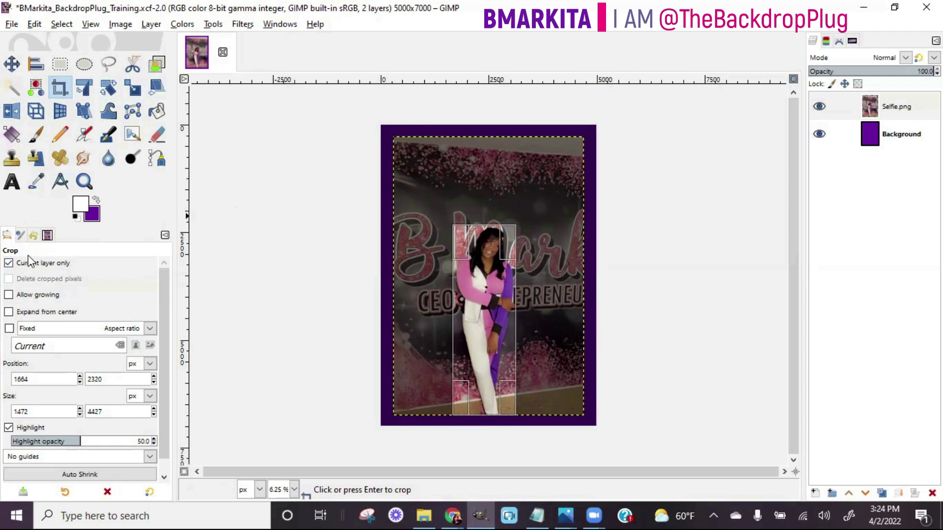
{"action": "left_click", "coordinate": [493, 313]}
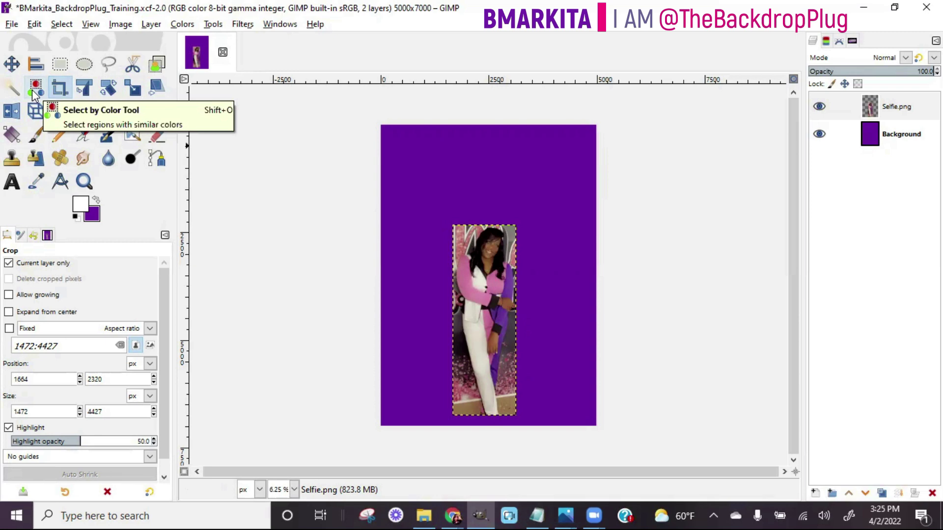
Start a Free Select outline just below the photo's lower edge and trace up the white trouser leg's outer edge to the purple leg's tip.
{"action": "left_click", "coordinate": [111, 66]}
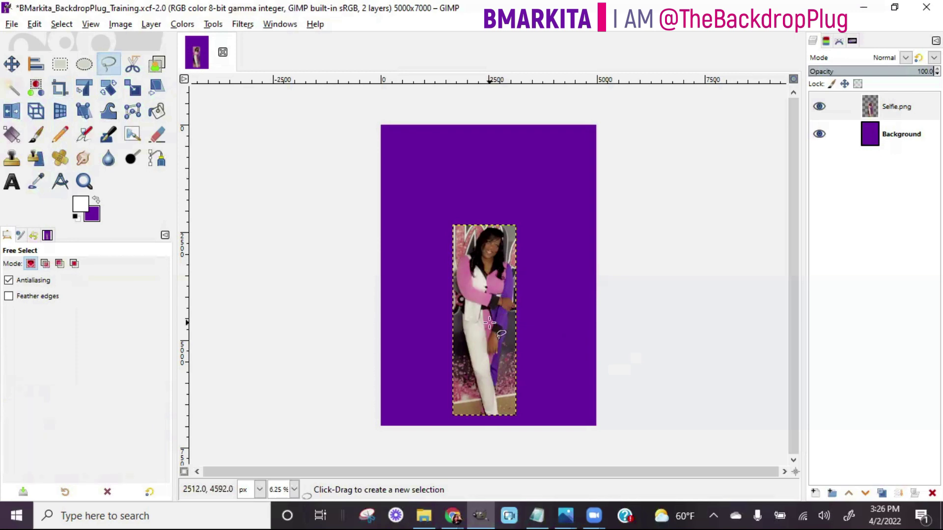
{"action": "left_click", "coordinate": [90, 24]}
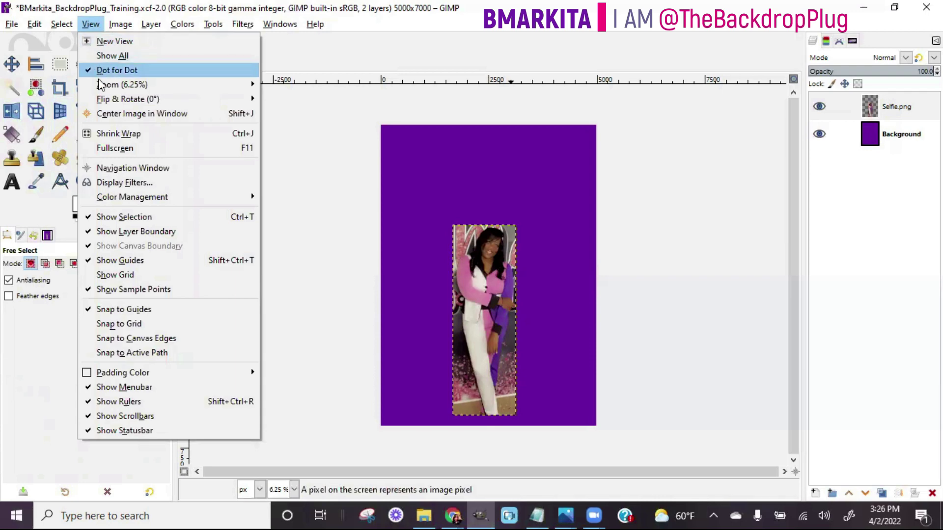
{"action": "mouse_move", "coordinate": [100, 86]}
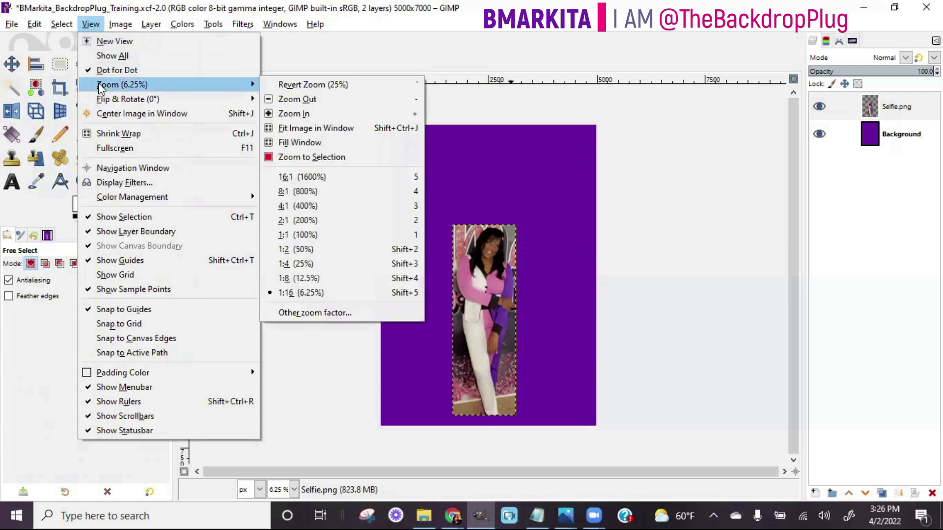
{"action": "left_click", "coordinate": [332, 112]}
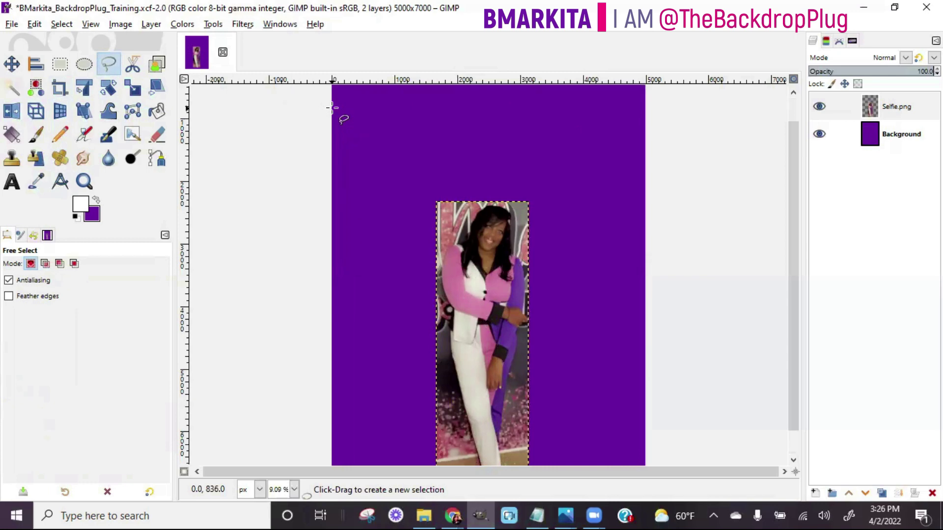
{"action": "key", "text": "plus"}
{"action": "key", "text": "plus"}
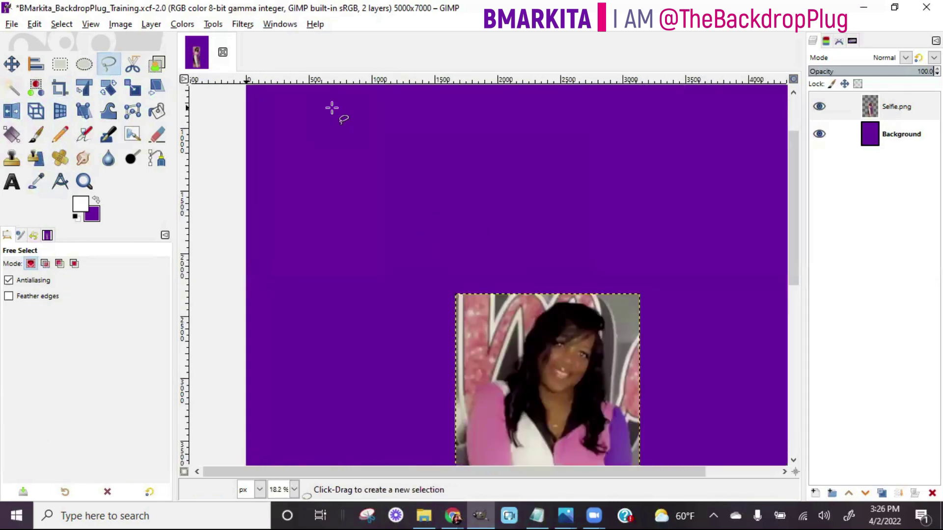
{"action": "key", "text": "plus"}
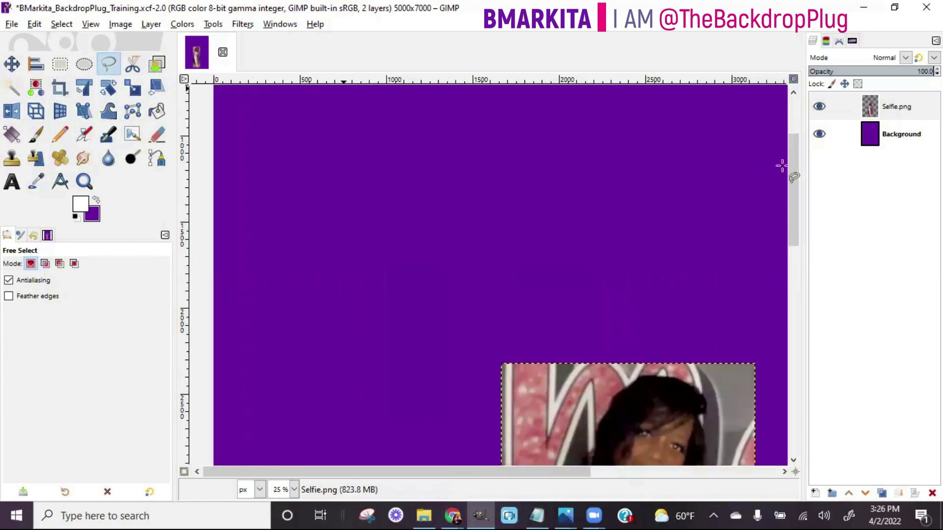
{"action": "left_click_drag", "start_coordinate": [789, 160], "coordinate": [795, 241]}
{"action": "left_click_drag", "start_coordinate": [515, 471], "coordinate": [622, 472]}
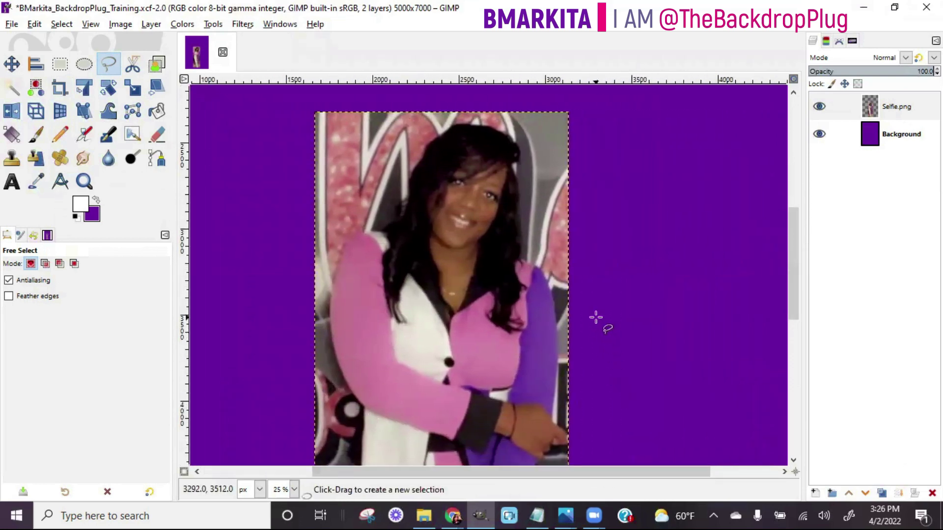
{"action": "key", "text": "plus"}
{"action": "key", "text": "plus"}
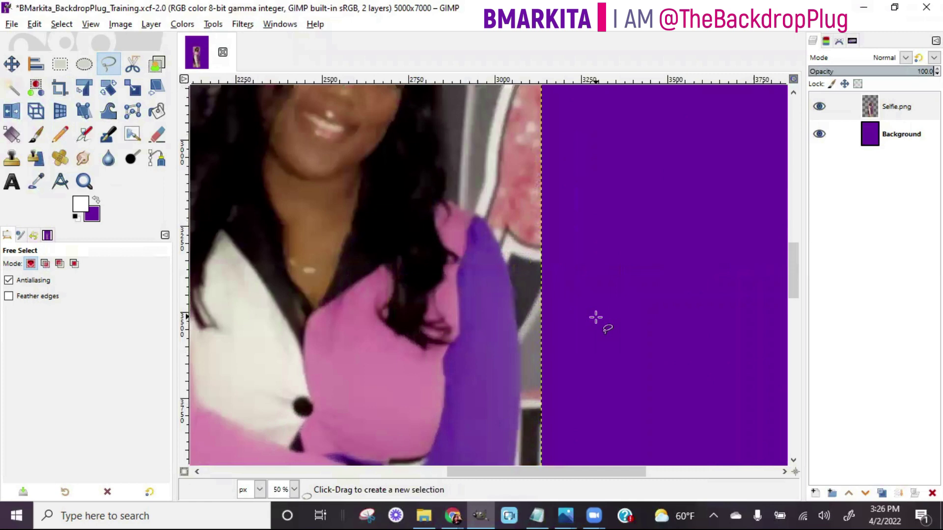
{"action": "key", "text": "plus"}
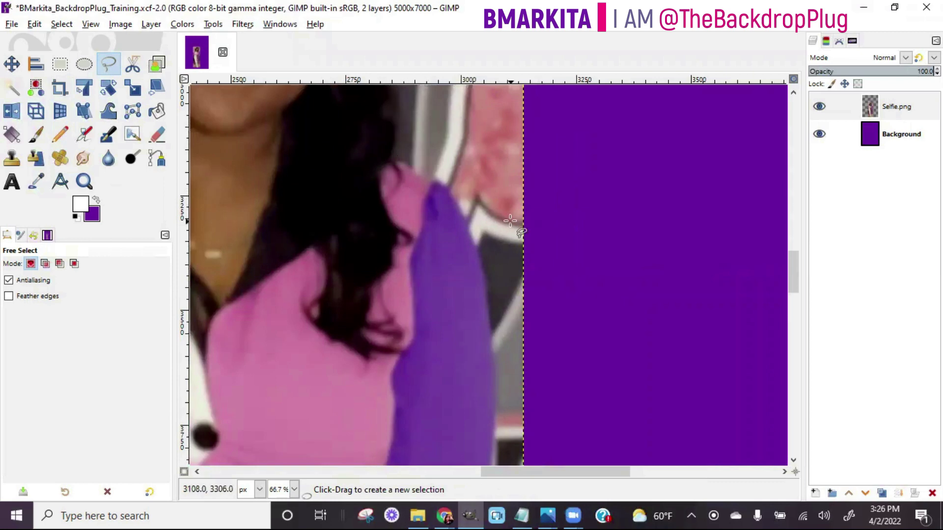
{"action": "scroll", "coordinate": [410, 216], "scroll_direction": "down", "scroll_amount": 5}
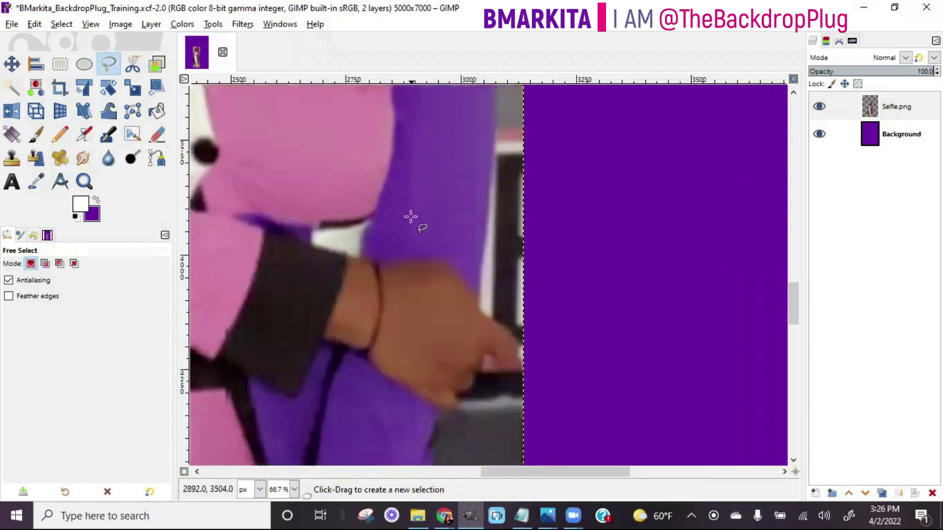
{"action": "scroll", "coordinate": [411, 217], "scroll_direction": "down", "scroll_amount": 12}
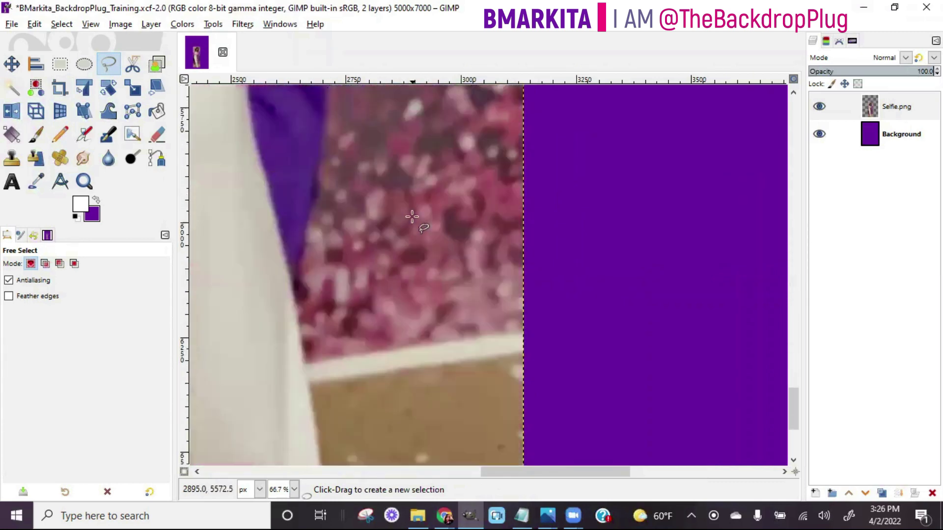
{"action": "scroll", "coordinate": [412, 216], "scroll_direction": "down", "scroll_amount": 4}
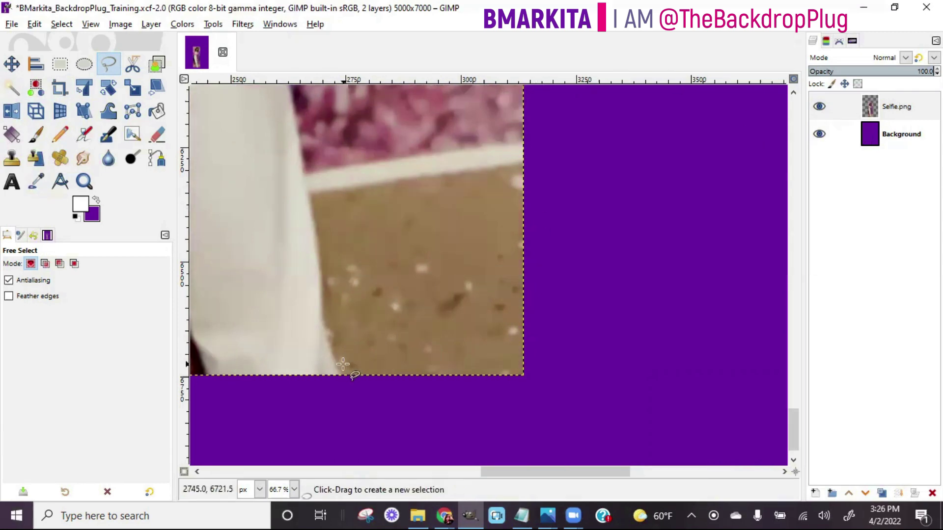
{"action": "left_click", "coordinate": [347, 397]}
{"action": "left_click", "coordinate": [330, 363]}
{"action": "left_click", "coordinate": [319, 320]}
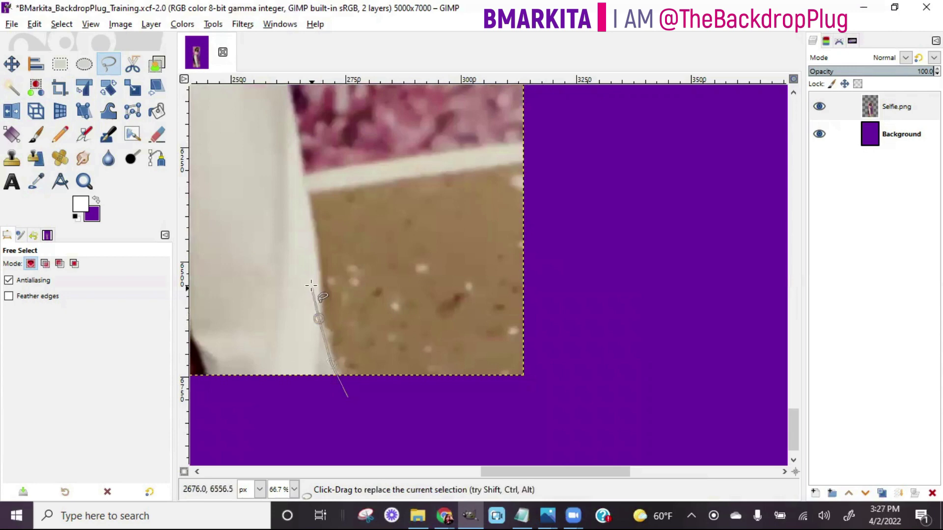
{"action": "left_click", "coordinate": [318, 274]}
{"action": "left_click", "coordinate": [311, 226]}
{"action": "left_click", "coordinate": [299, 164]}
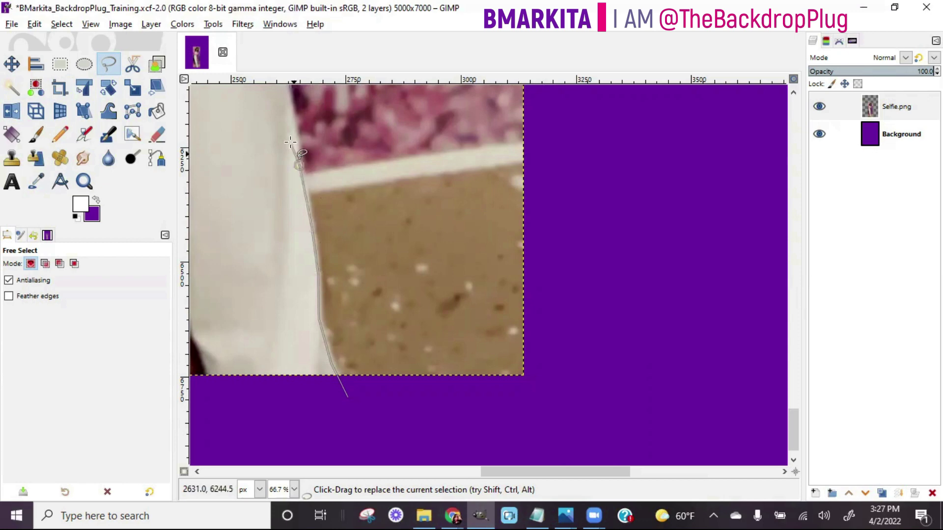
{"action": "left_click", "coordinate": [290, 110]}
Continue the outline past the purple leg's tip, shifting the points placed on the white-purple seam to the purple leg's outer edge.
{"action": "scroll", "coordinate": [392, 215], "scroll_direction": "up", "scroll_amount": 3}
{"action": "scroll", "coordinate": [393, 215], "scroll_direction": "up", "scroll_amount": 3}
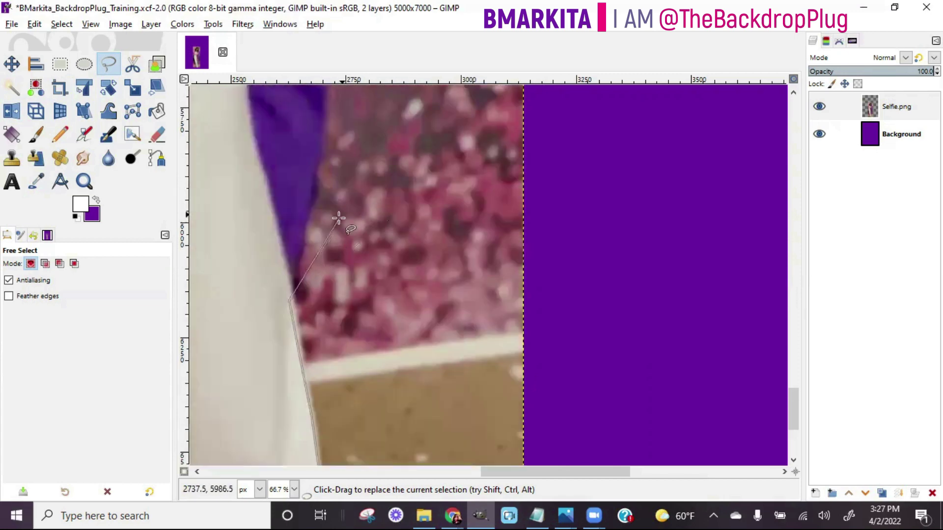
{"action": "left_click", "coordinate": [274, 226]}
{"action": "left_click", "coordinate": [261, 172]}
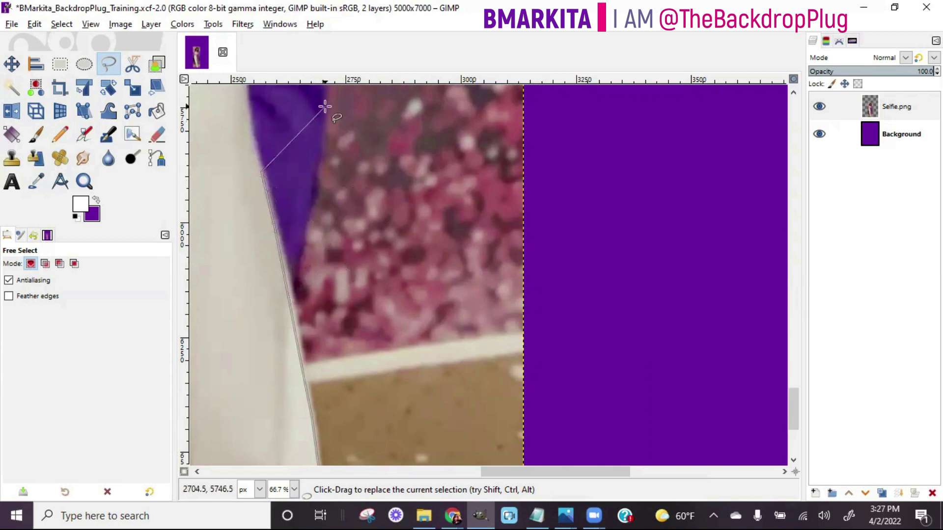
{"action": "scroll", "coordinate": [374, 181], "scroll_direction": "up", "scroll_amount": 3}
{"action": "scroll", "coordinate": [375, 184], "scroll_direction": "down", "scroll_amount": 3}
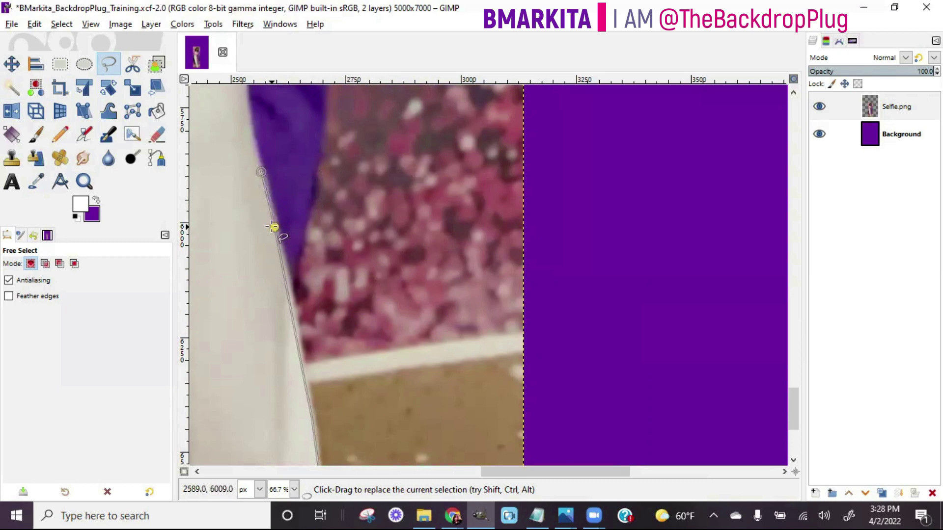
{"action": "left_click_drag", "start_coordinate": [273, 227], "coordinate": [299, 229]}
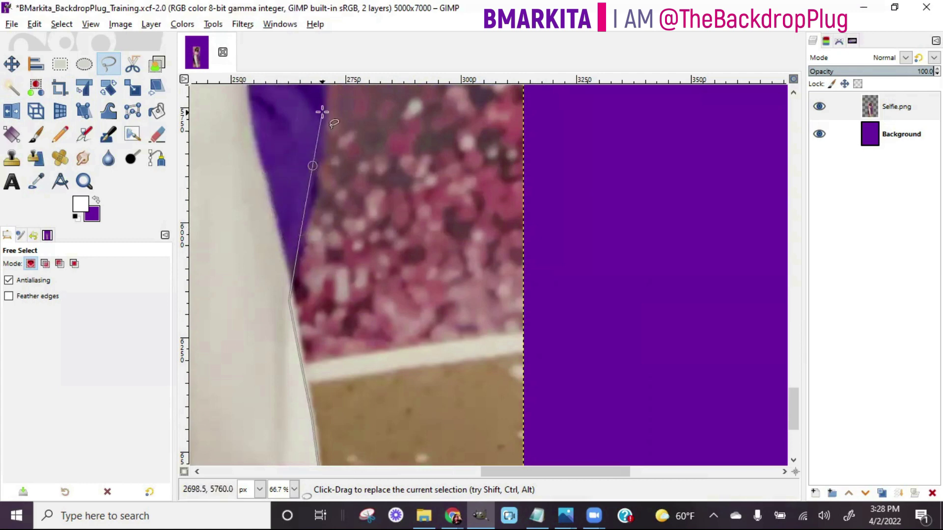
Extend the outline up the outer edge of the purple trouser leg, past the lowered hand and cuff to the hip.
{"action": "scroll", "coordinate": [482, 301], "scroll_direction": "up", "scroll_amount": 3}
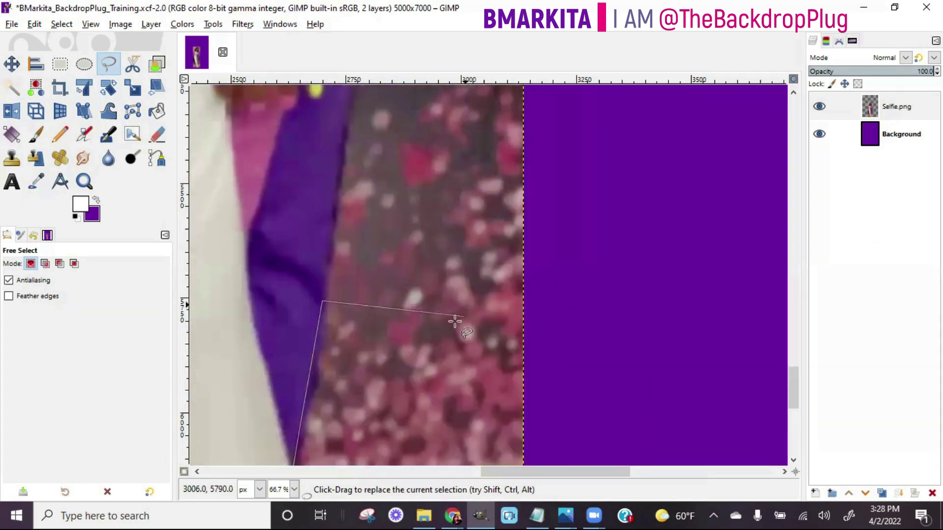
{"action": "scroll", "coordinate": [455, 322], "scroll_direction": "up", "scroll_amount": 2}
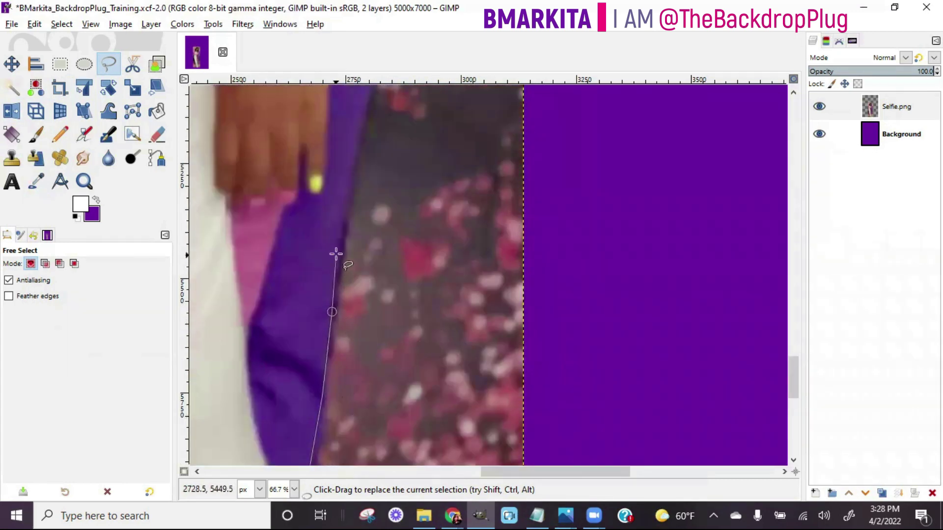
{"action": "left_click", "coordinate": [351, 156]}
{"action": "left_click", "coordinate": [363, 109]}
{"action": "scroll", "coordinate": [540, 314], "scroll_direction": "up", "scroll_amount": 5}
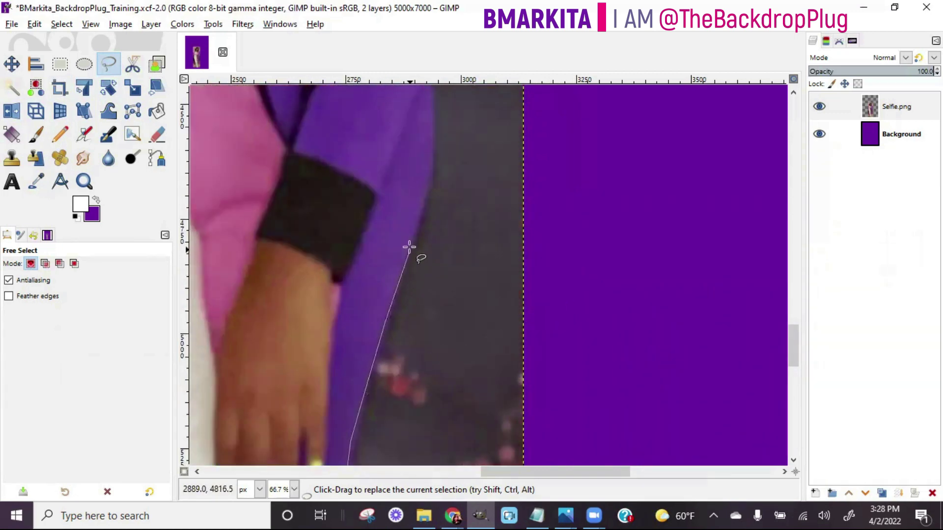
{"action": "left_click", "coordinate": [426, 188]}
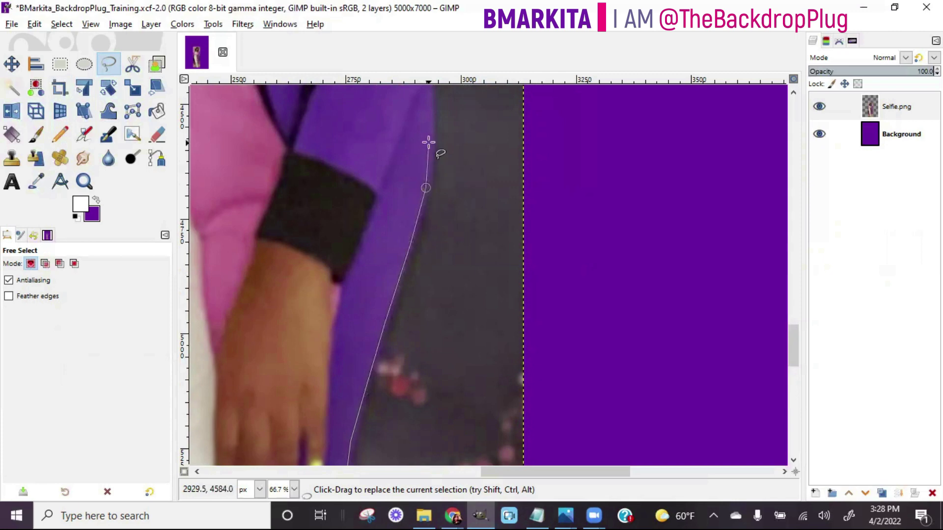
{"action": "left_click", "coordinate": [430, 135]}
Trace the outline from the hip around the raised hand, following its underside and fingertip back to the purple sleeve.
{"action": "scroll", "coordinate": [543, 333], "scroll_direction": "up", "scroll_amount": 5}
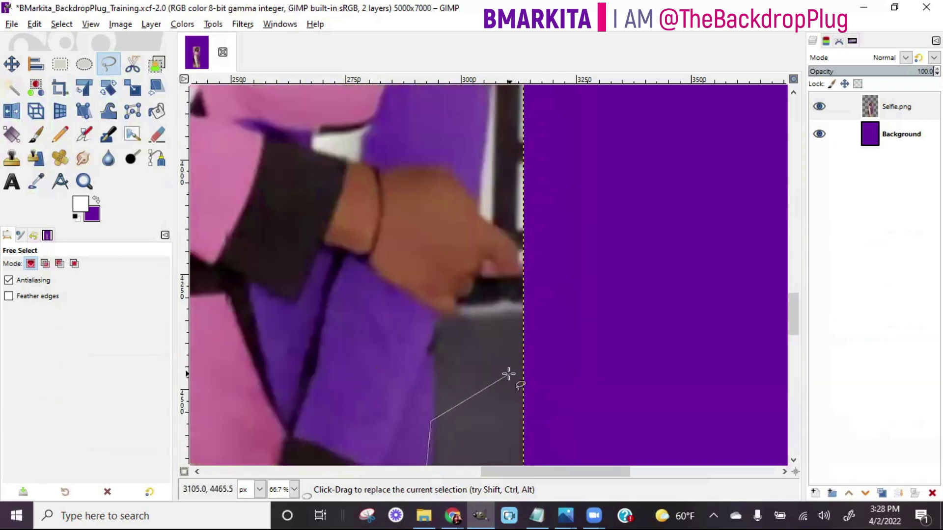
{"action": "left_click", "coordinate": [431, 342]}
{"action": "left_click", "coordinate": [439, 313]}
{"action": "left_click", "coordinate": [456, 304]}
{"action": "left_click", "coordinate": [452, 297]}
{"action": "left_click", "coordinate": [462, 295]}
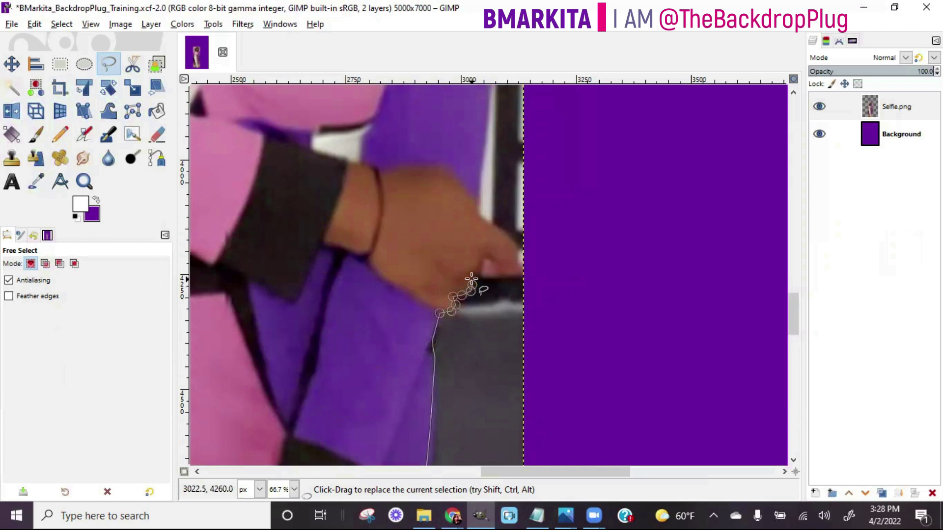
{"action": "left_click", "coordinate": [479, 275]}
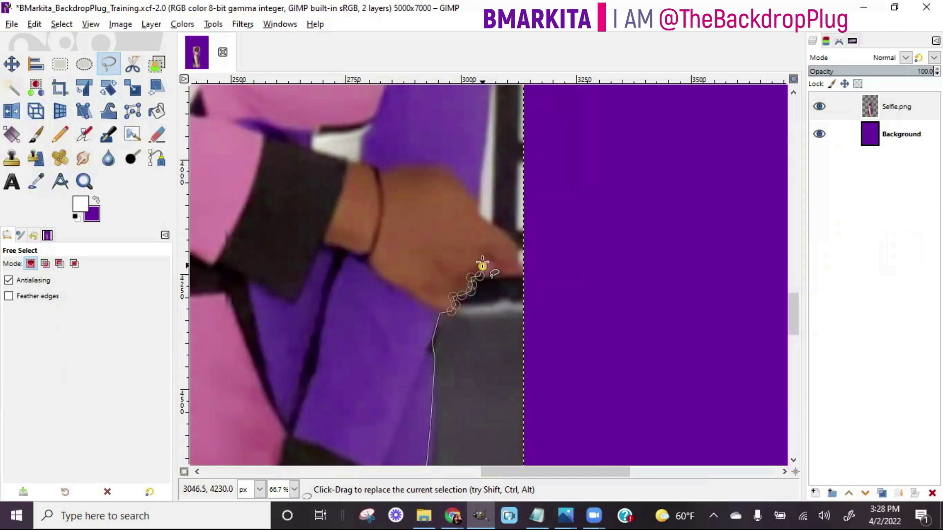
{"action": "left_click", "coordinate": [491, 258]}
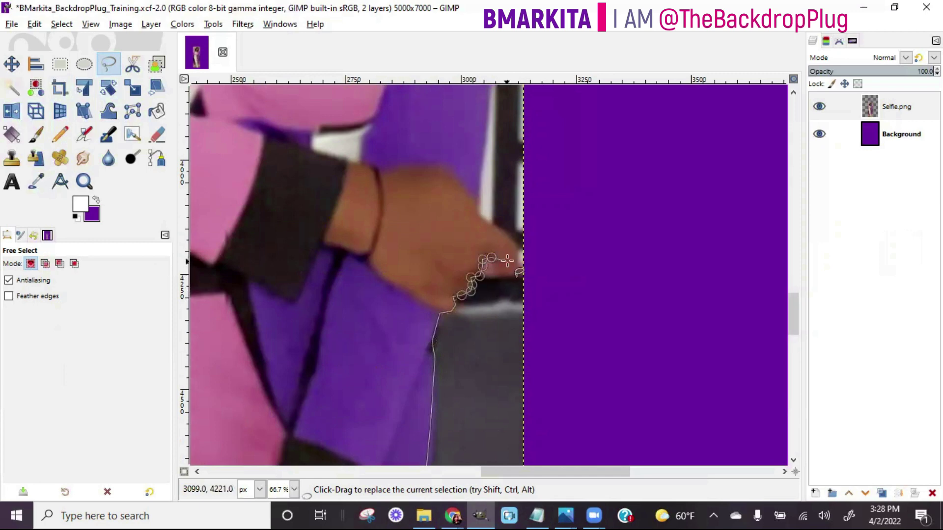
{"action": "left_click", "coordinate": [500, 264]}
{"action": "left_click", "coordinate": [517, 259]}
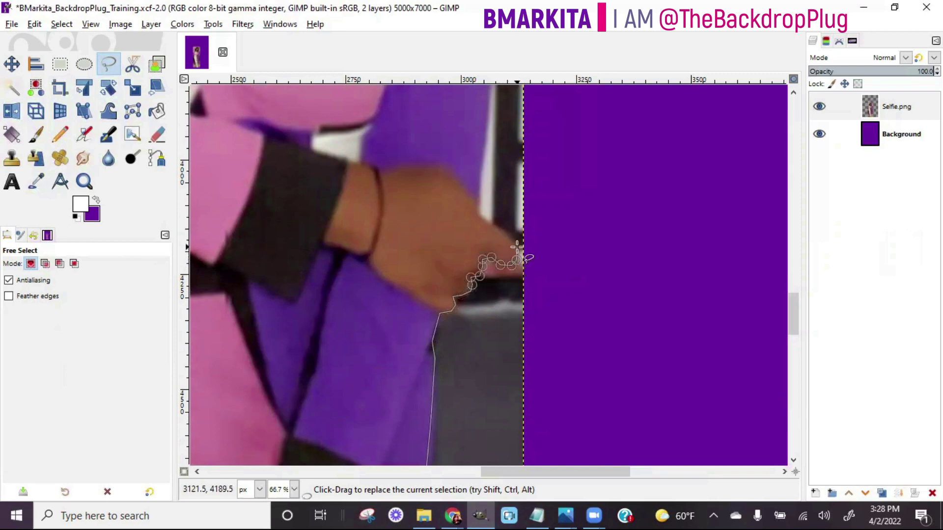
{"action": "left_click", "coordinate": [511, 238]}
{"action": "left_click", "coordinate": [494, 228]}
{"action": "left_click", "coordinate": [479, 205]}
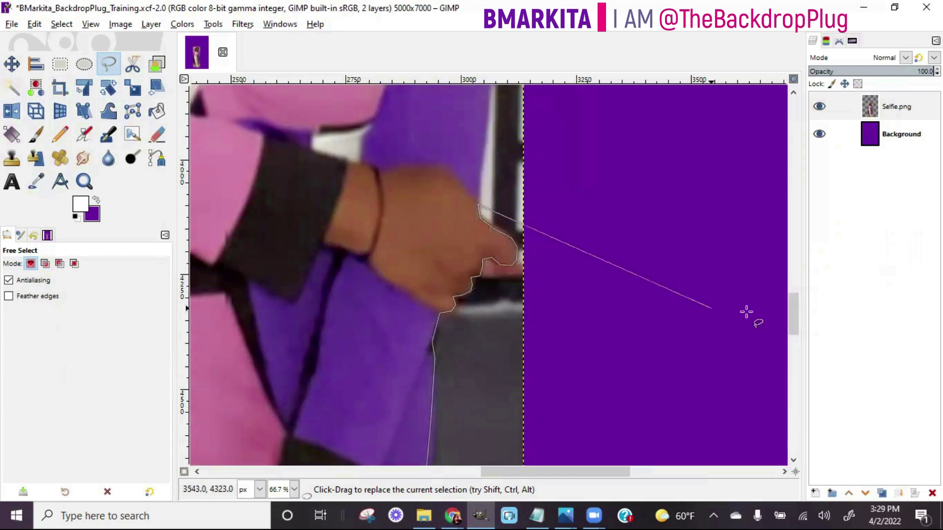
Continue the Free Select outline from the raised hand up the outer edge of the purple sleeve to the upper arm.
{"action": "left_click_drag", "start_coordinate": [789, 312], "coordinate": [795, 291]}
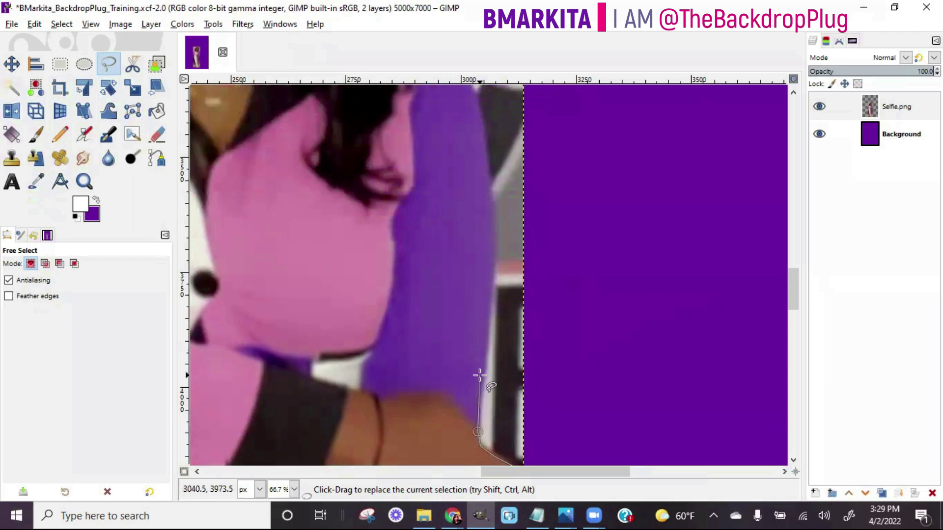
{"action": "left_click", "coordinate": [491, 308]}
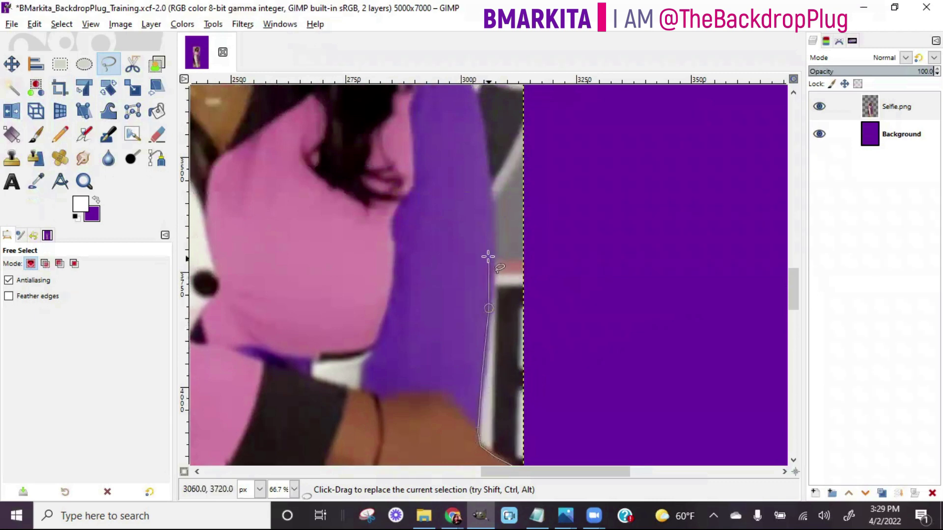
{"action": "left_click", "coordinate": [492, 247]}
{"action": "left_click", "coordinate": [491, 199]}
{"action": "left_click_drag", "start_coordinate": [489, 146], "coordinate": [482, 132]}
{"action": "left_click", "coordinate": [477, 108]}
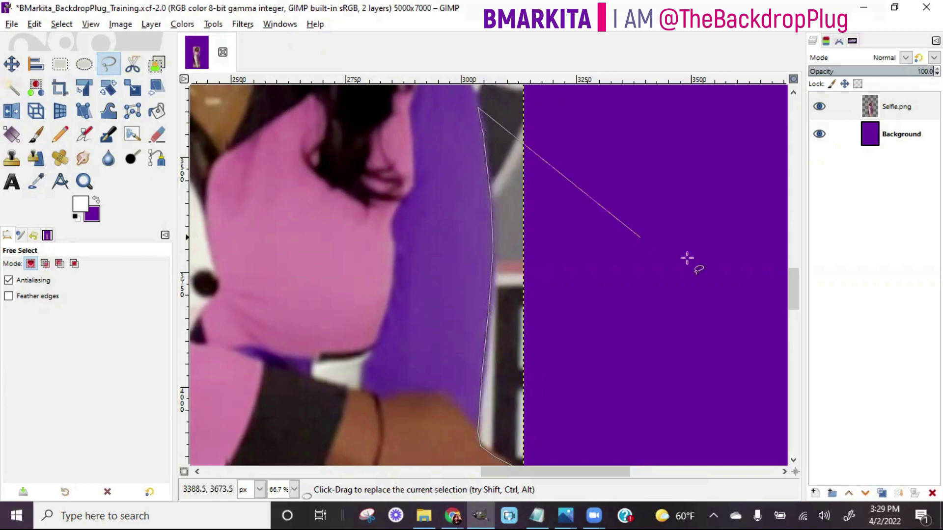
Extend the outline over the purple shoulder and along the pink shoulder edge to the hair.
{"action": "left_click_drag", "start_coordinate": [794, 293], "coordinate": [779, 256]}
{"action": "left_click", "coordinate": [462, 406]}
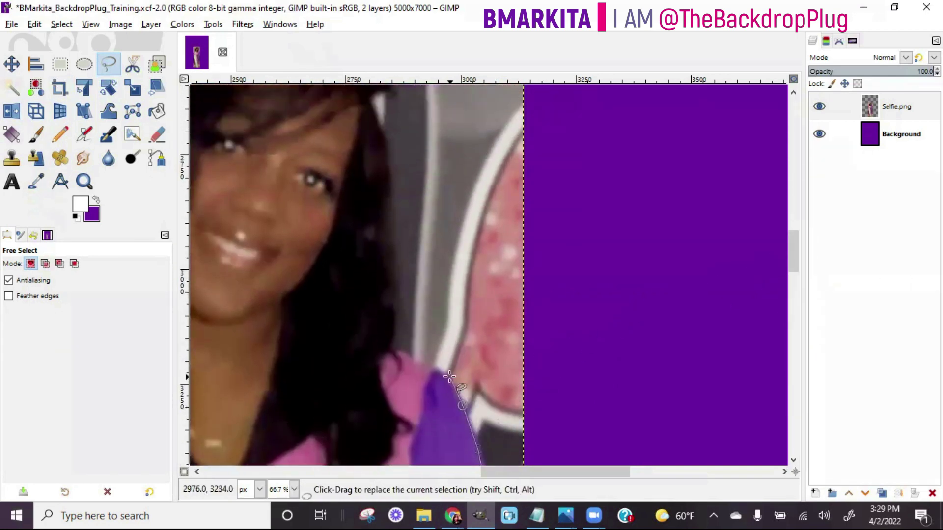
{"action": "left_click", "coordinate": [441, 375]}
{"action": "left_click", "coordinate": [405, 357]}
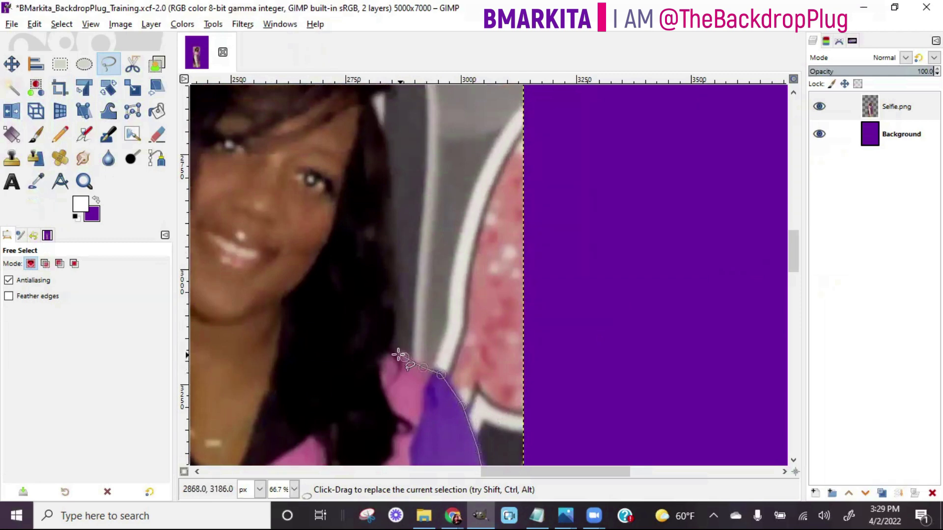
Trace the outline up the outer edge of the long hair from the pink shoulder to the notch beside the forehead.
{"action": "left_click", "coordinate": [393, 336]}
{"action": "left_click", "coordinate": [394, 325]}
{"action": "left_click", "coordinate": [394, 315]}
{"action": "left_click", "coordinate": [387, 307]}
{"action": "left_click", "coordinate": [387, 288]}
{"action": "left_click", "coordinate": [389, 271]}
{"action": "left_click", "coordinate": [388, 249]}
{"action": "left_click", "coordinate": [383, 228]}
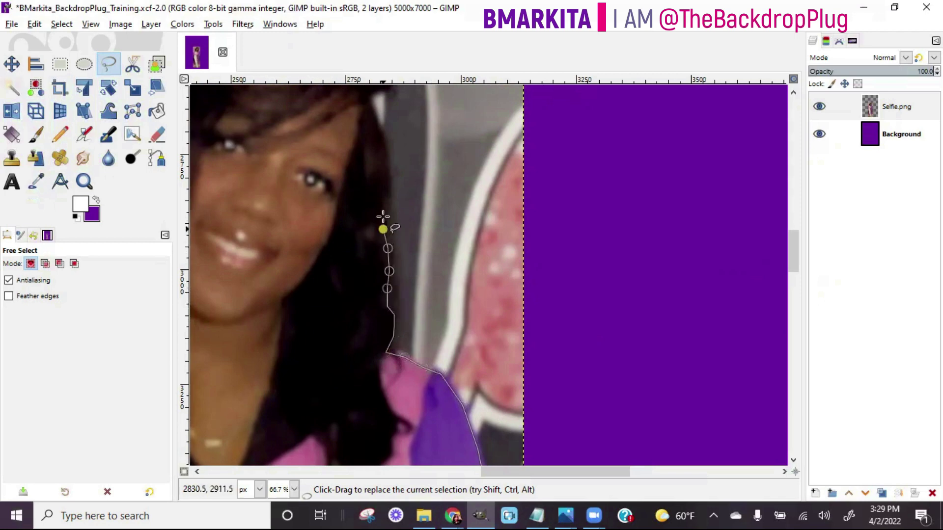
{"action": "left_click", "coordinate": [387, 210]}
{"action": "left_click", "coordinate": [387, 158]}
{"action": "left_click", "coordinate": [381, 138]}
{"action": "left_click", "coordinate": [369, 98]}
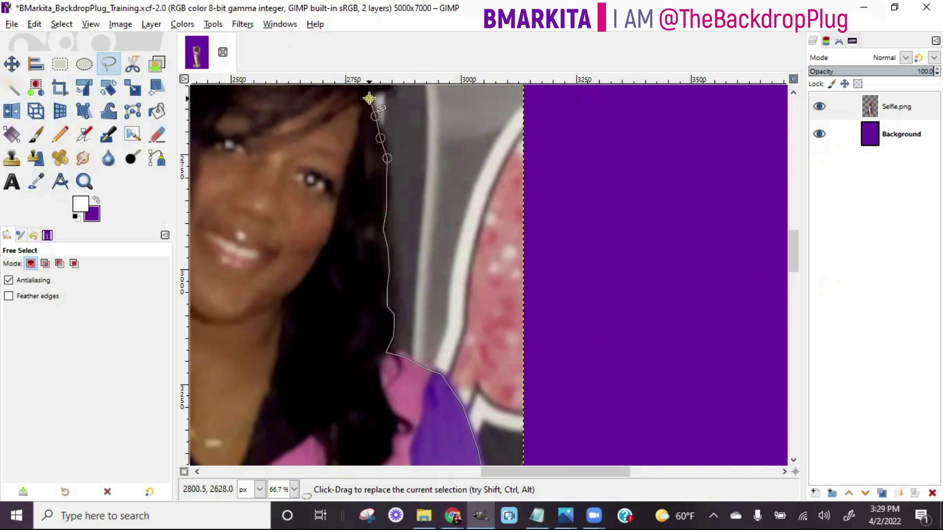
Carry the outline around the hair bulge above the notch and over the crown of the head.
{"action": "scroll", "coordinate": [372, 98], "scroll_direction": "up", "scroll_amount": 5}
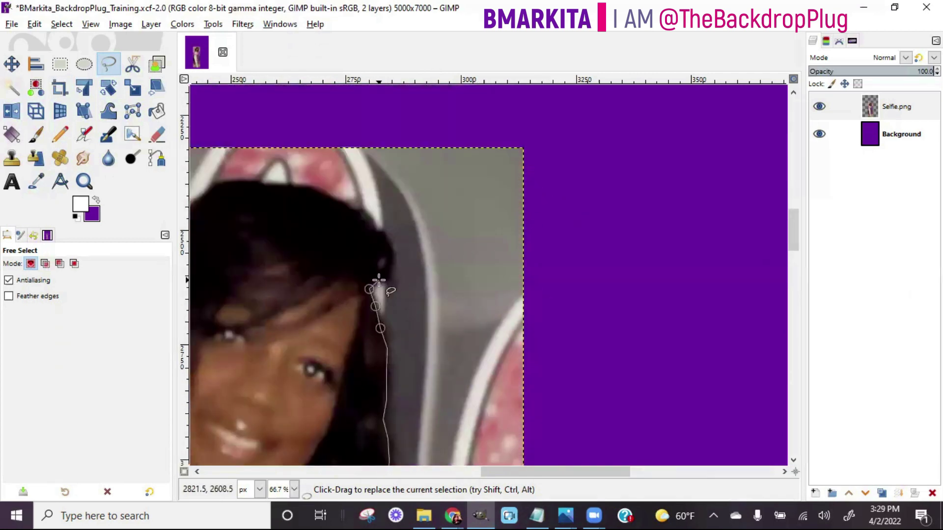
{"action": "left_click", "coordinate": [391, 268]}
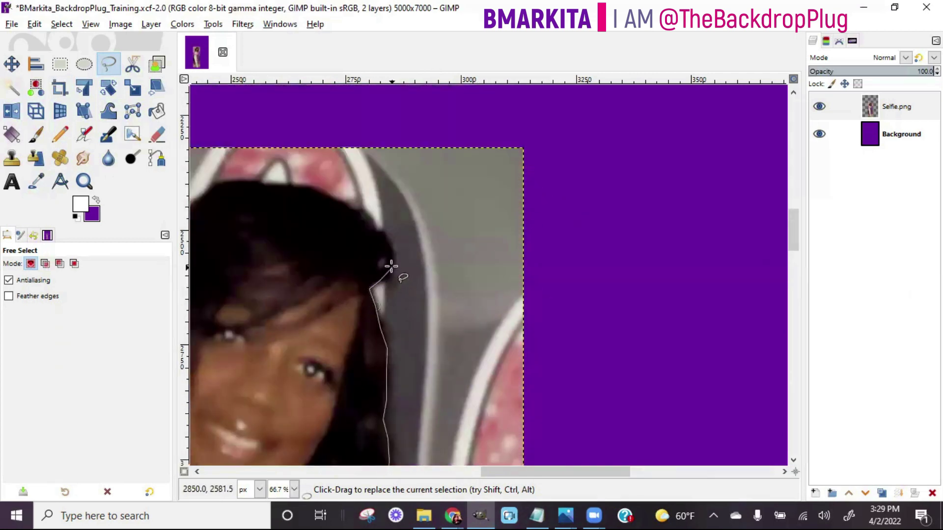
{"action": "left_click", "coordinate": [386, 240]}
{"action": "left_click", "coordinate": [356, 215]}
{"action": "left_click", "coordinate": [333, 198]}
{"action": "left_click", "coordinate": [310, 186]}
{"action": "left_click", "coordinate": [287, 184]}
{"action": "left_click", "coordinate": [263, 185]}
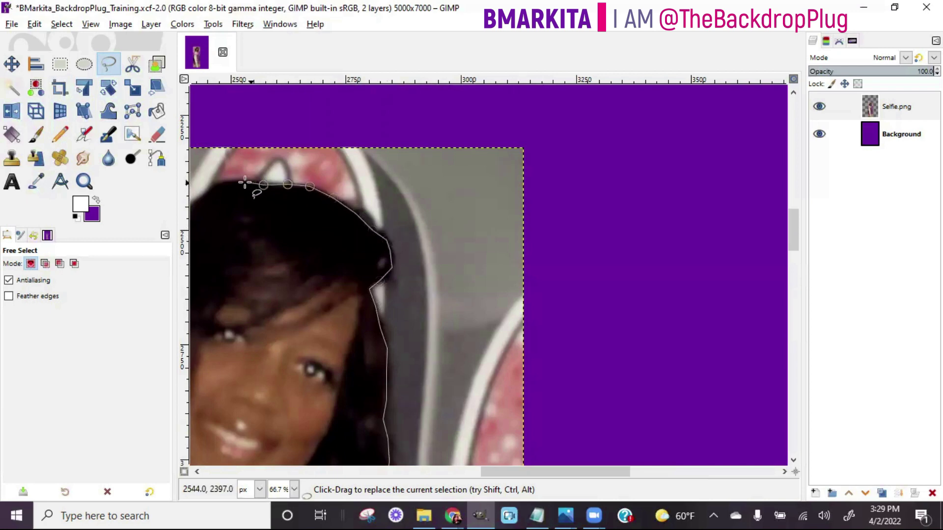
{"action": "left_click", "coordinate": [240, 181]}
{"action": "left_click", "coordinate": [221, 184]}
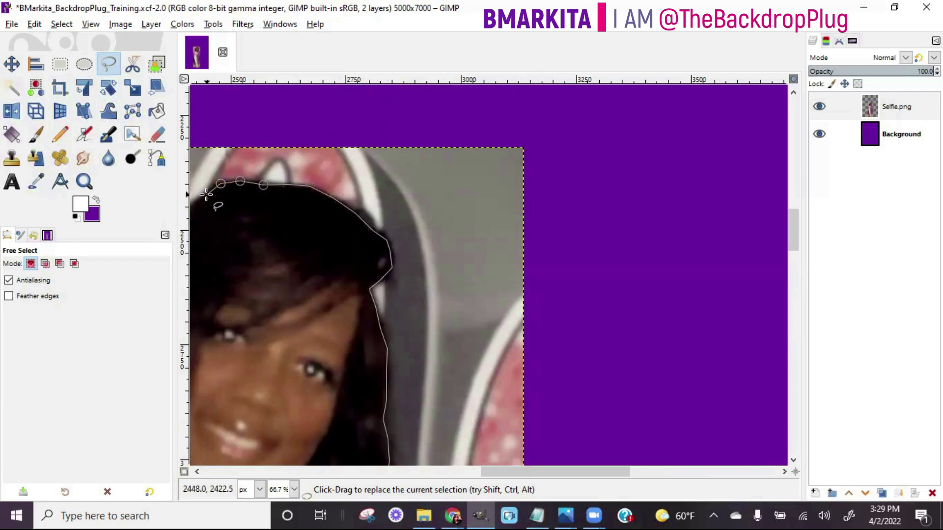
{"action": "left_click", "coordinate": [205, 194]}
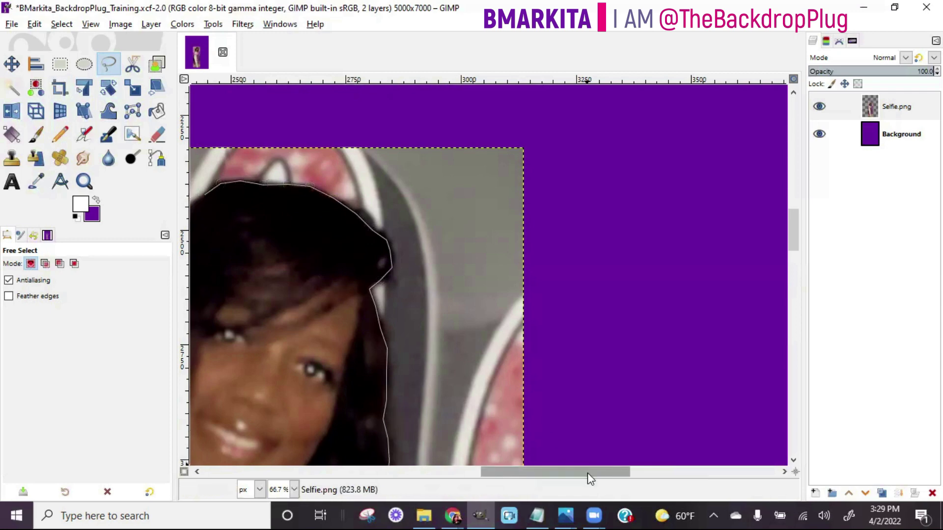
{"action": "scroll", "coordinate": [585, 472], "scroll_direction": "left", "scroll_amount": 5}
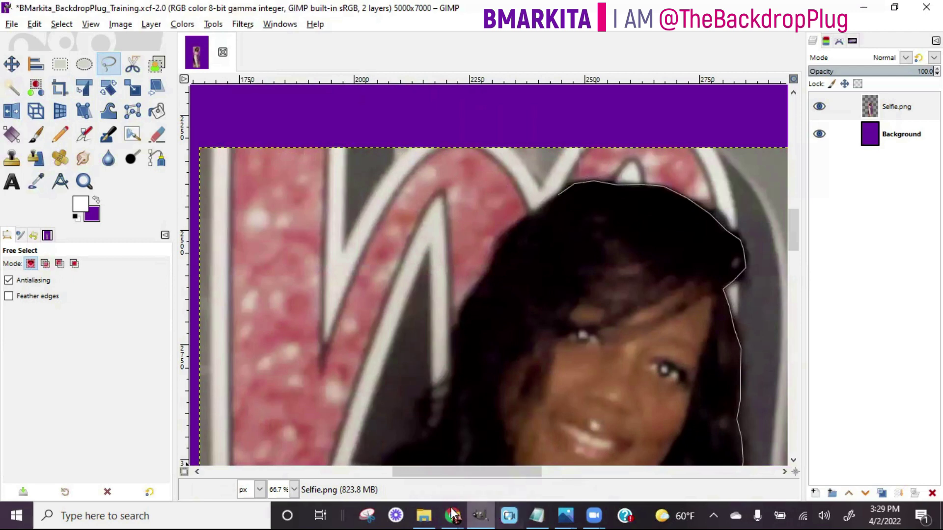
{"action": "scroll", "coordinate": [466, 472], "scroll_direction": "right", "scroll_amount": 2}
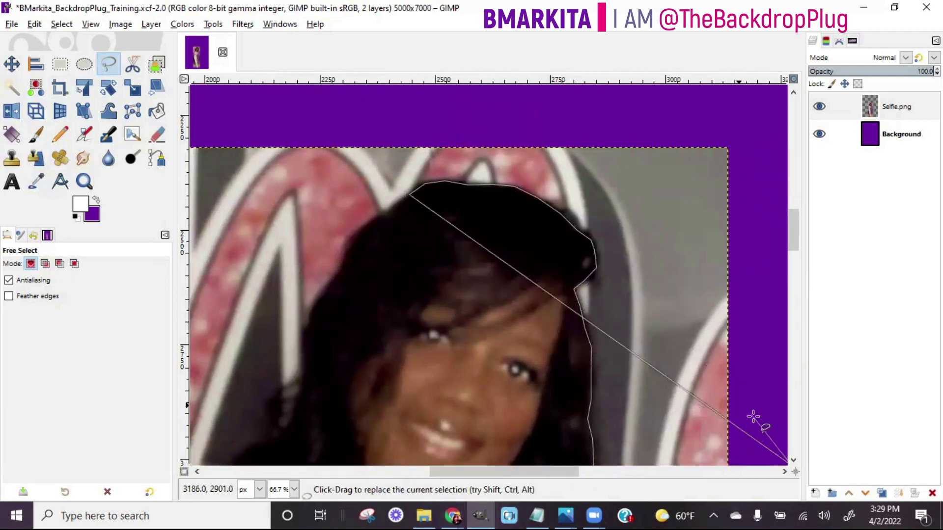
{"action": "left_click_drag", "start_coordinate": [797, 247], "coordinate": [796, 284]}
{"action": "scroll", "coordinate": [565, 471], "scroll_direction": "right", "scroll_amount": 6}
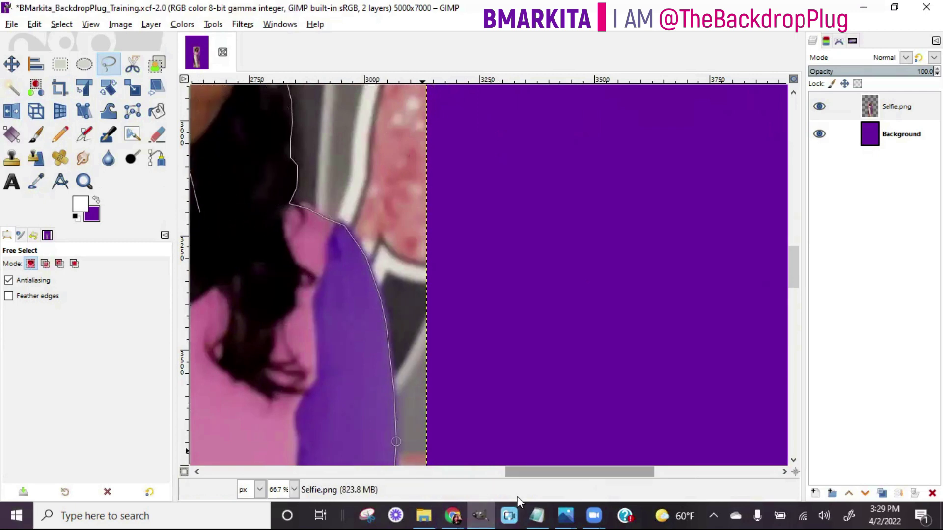
{"action": "scroll", "coordinate": [517, 496], "scroll_direction": "left", "scroll_amount": 10}
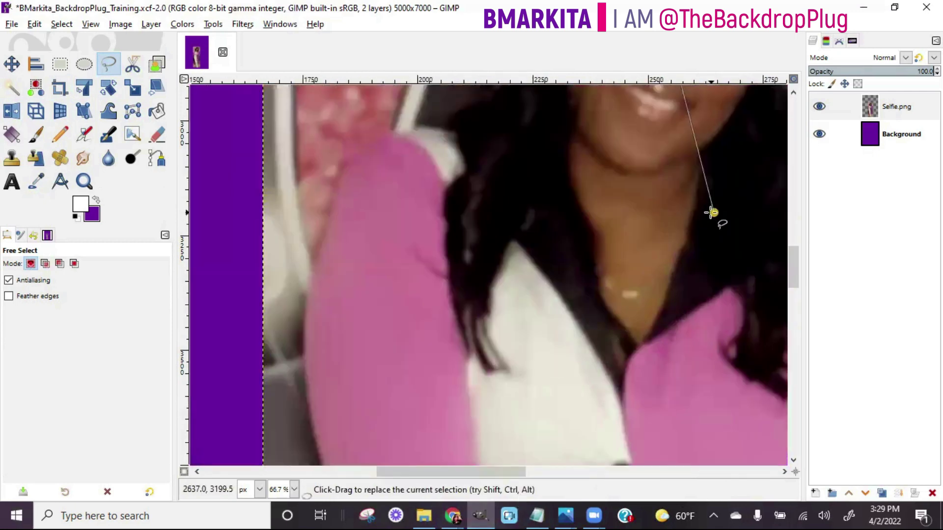
{"action": "left_click", "coordinate": [423, 134]}
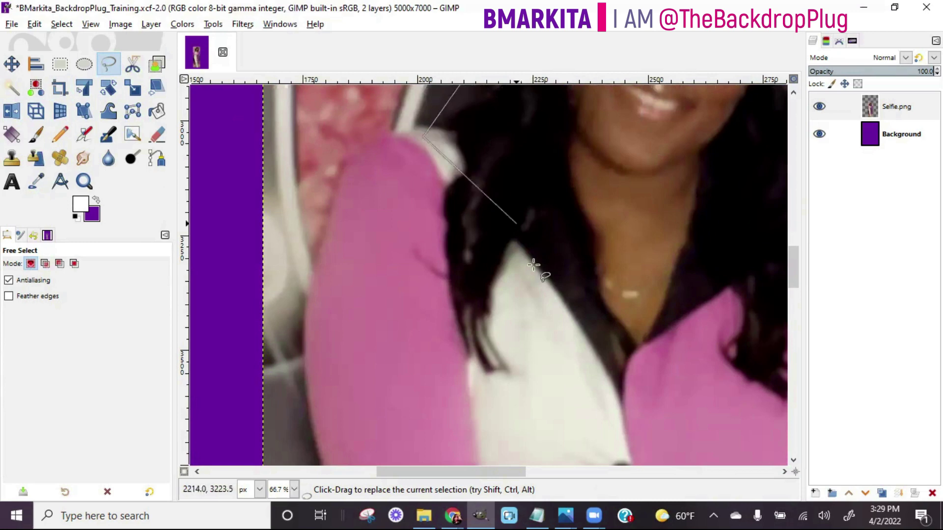
{"action": "scroll", "coordinate": [582, 322], "scroll_direction": "up", "scroll_amount": 4}
{"action": "scroll", "coordinate": [579, 317], "scroll_direction": "up", "scroll_amount": 2}
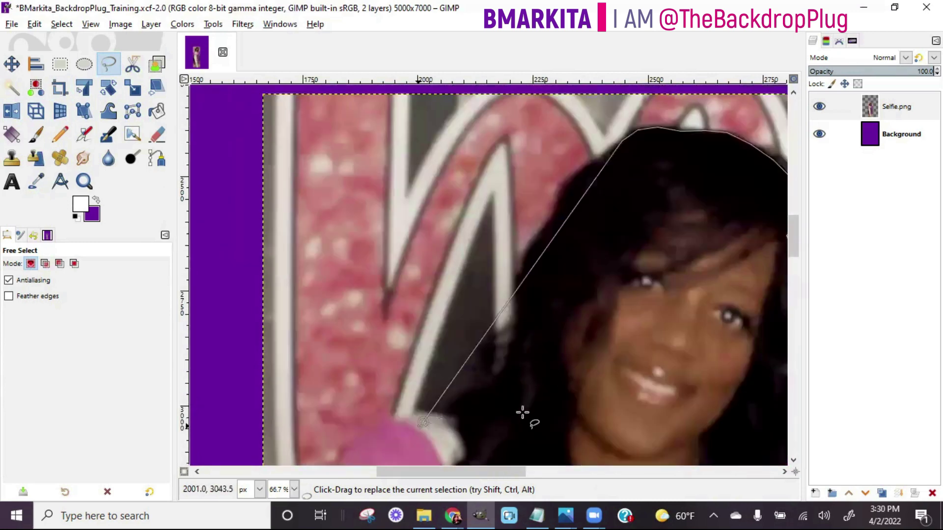
{"action": "key", "text": "BackSpace"}
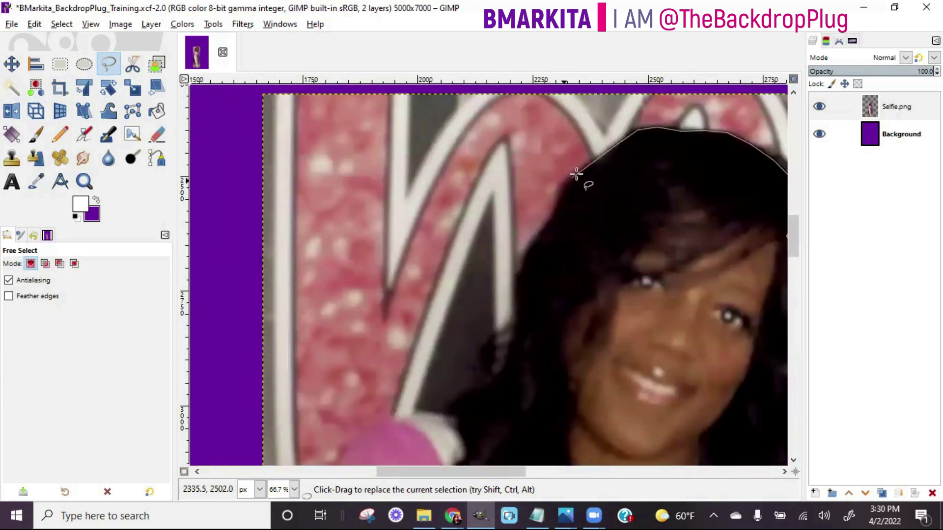
Continue the outline from the crown down the curved hair edge beside the pink glitter lettering.
{"action": "left_click", "coordinate": [602, 157]}
{"action": "left_click", "coordinate": [575, 173]}
{"action": "left_click", "coordinate": [561, 189]}
{"action": "left_click", "coordinate": [561, 209]}
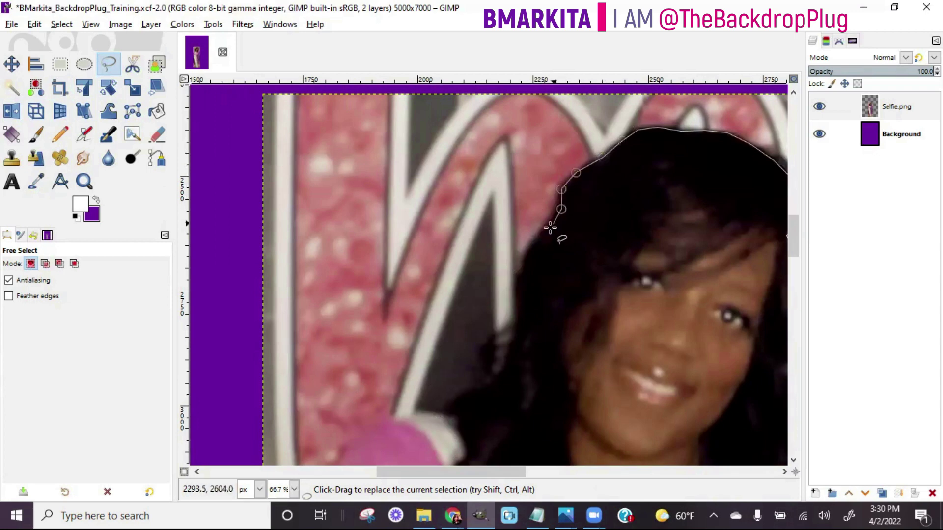
{"action": "left_click", "coordinate": [527, 248]}
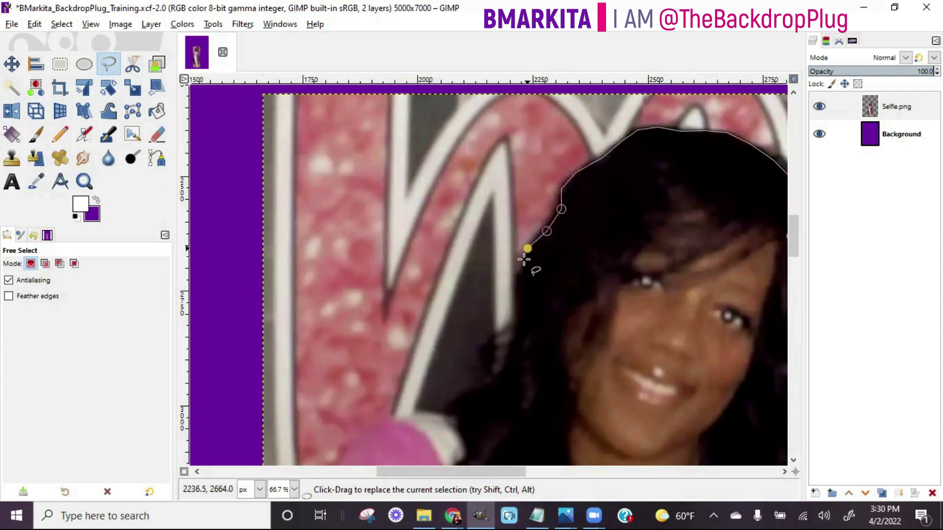
Trace the outline down the hair's outer edge, past the white letter stroke and out to the hair beside the white shoulder.
{"action": "left_click", "coordinate": [517, 284]}
{"action": "left_click", "coordinate": [520, 309]}
{"action": "left_click", "coordinate": [520, 329]}
{"action": "left_click", "coordinate": [513, 347]}
{"action": "left_click", "coordinate": [508, 368]}
{"action": "left_click", "coordinate": [490, 386]}
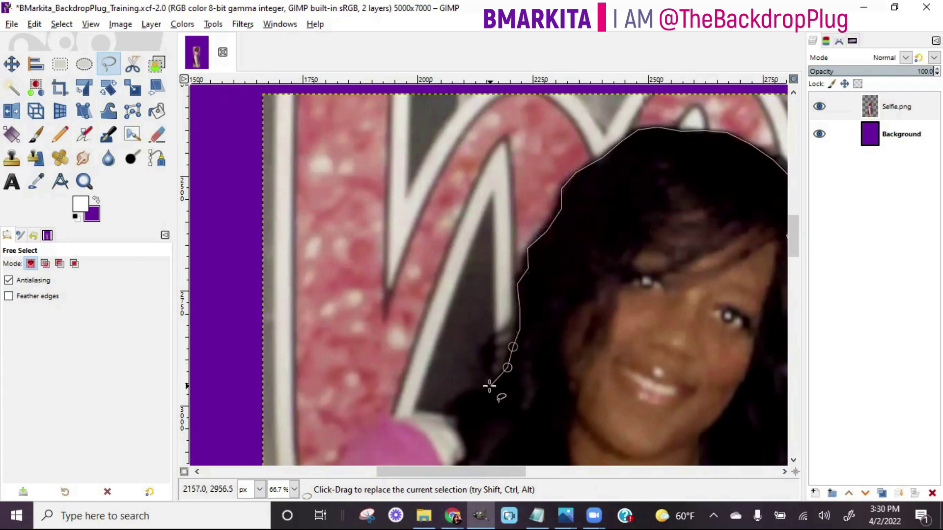
{"action": "left_click", "coordinate": [467, 399]}
{"action": "left_click", "coordinate": [461, 418]}
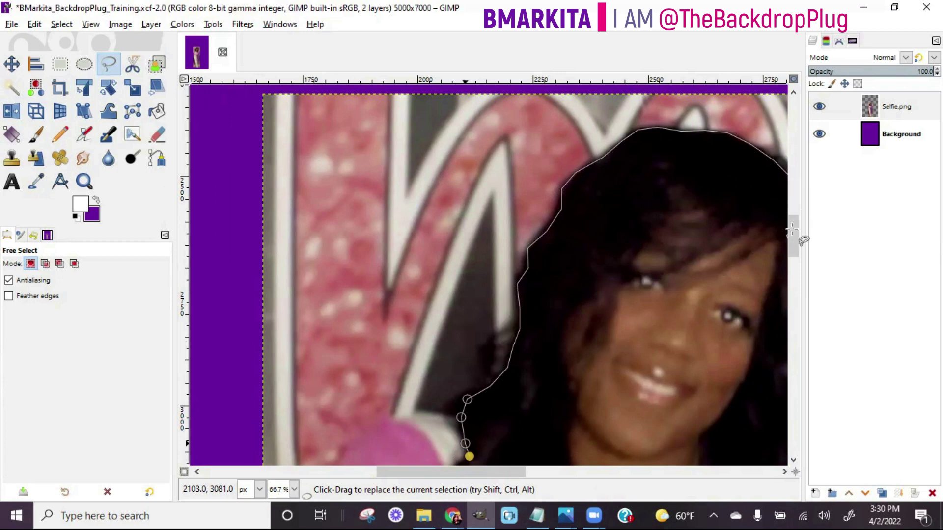
Remove the stray point and reroute the outline from the hair across the white shoulder to the top of the pink sleeve.
{"action": "scroll", "coordinate": [791, 229], "scroll_direction": "down", "scroll_amount": 6}
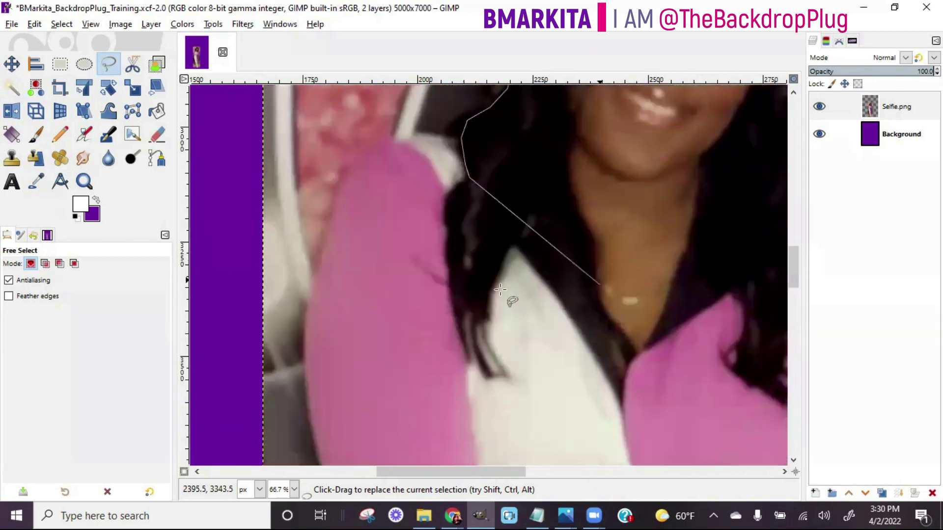
{"action": "key", "text": "BackSpace"}
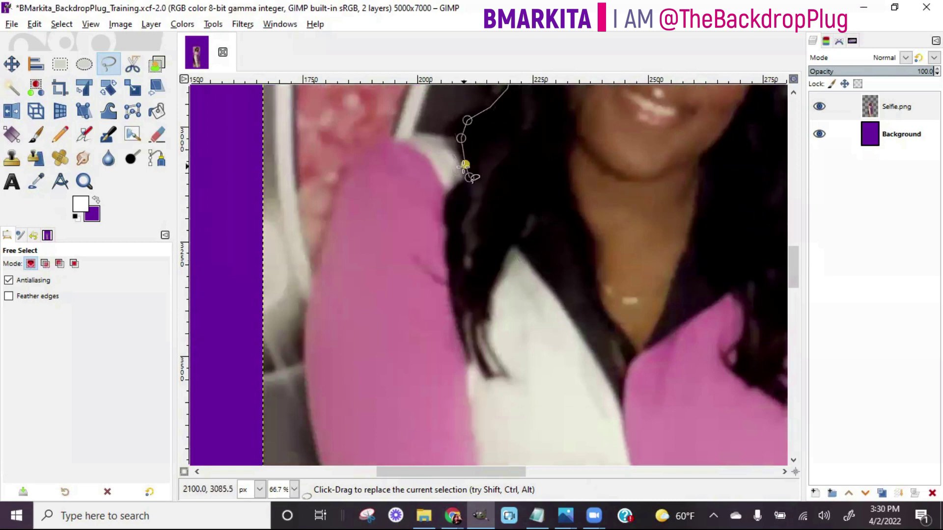
{"action": "left_click_drag", "start_coordinate": [470, 177], "coordinate": [422, 135]}
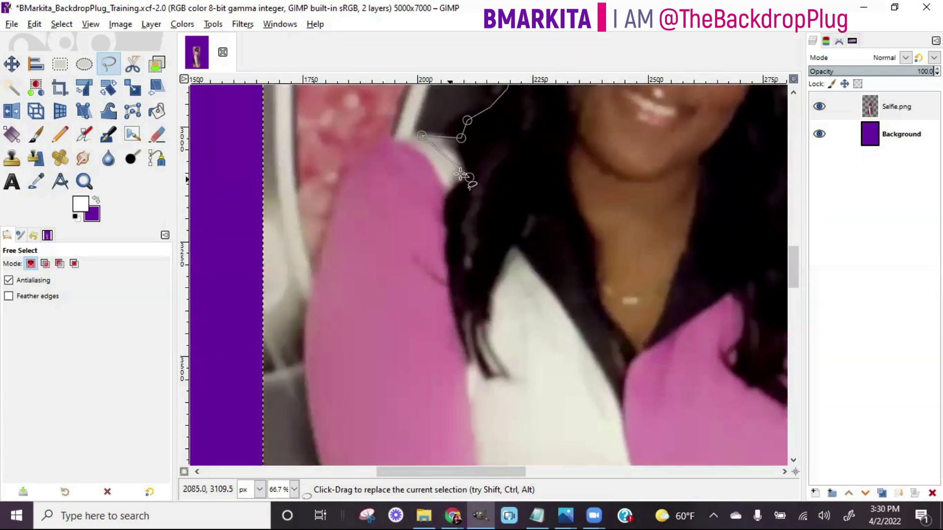
{"action": "left_click", "coordinate": [382, 147]}
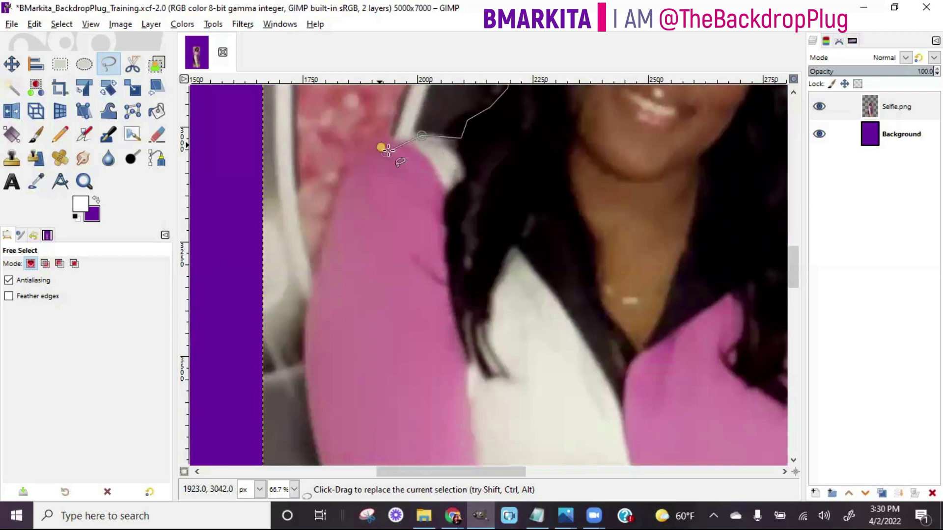
Trace the outline from the pink shoulder down the outer edge of the upper sleeve.
{"action": "left_click", "coordinate": [354, 164]}
{"action": "left_click", "coordinate": [343, 190]}
{"action": "left_click", "coordinate": [315, 270]}
{"action": "left_click", "coordinate": [308, 308]}
{"action": "left_click", "coordinate": [306, 355]}
{"action": "left_click", "coordinate": [306, 393]}
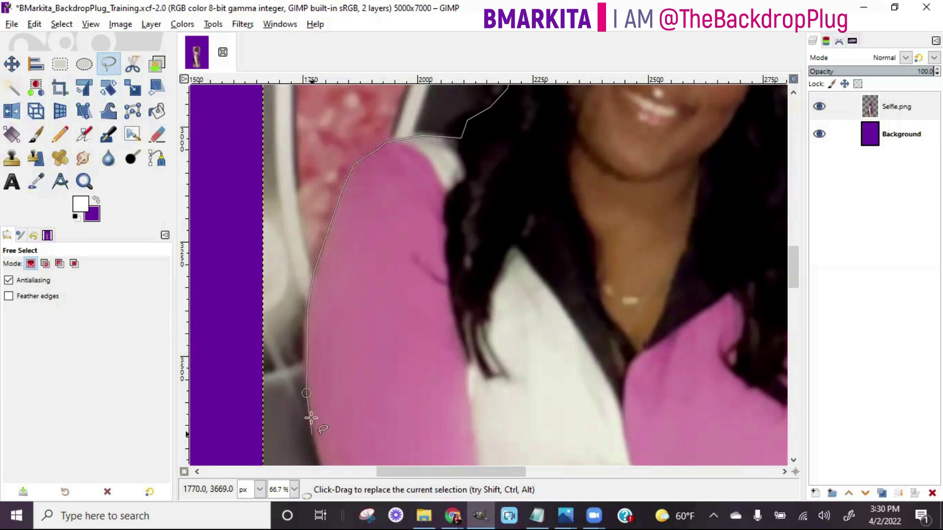
{"action": "left_click", "coordinate": [314, 442]}
Extend the outline around the pink sleeve's elbow to where it meets the white jacket panel.
{"action": "left_click_drag", "start_coordinate": [793, 264], "coordinate": [794, 295]}
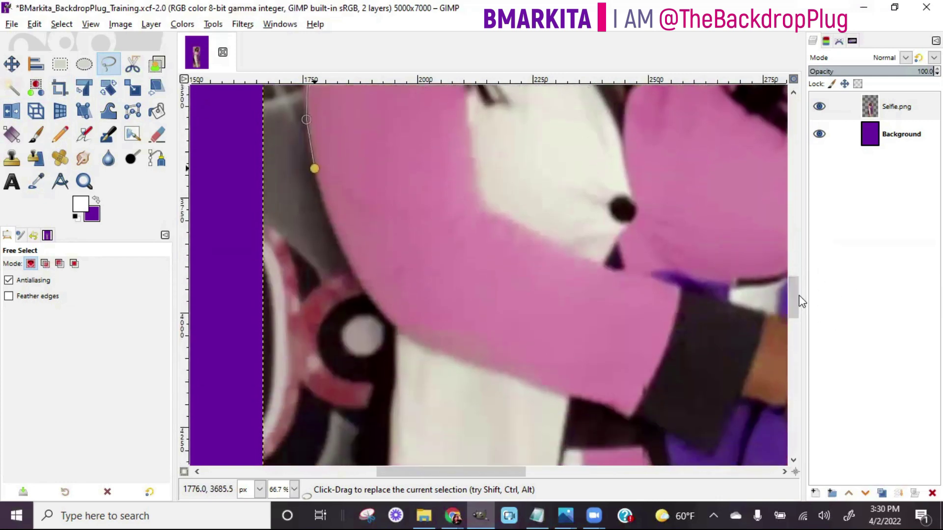
{"action": "left_click", "coordinate": [343, 251]}
{"action": "left_click", "coordinate": [381, 315]}
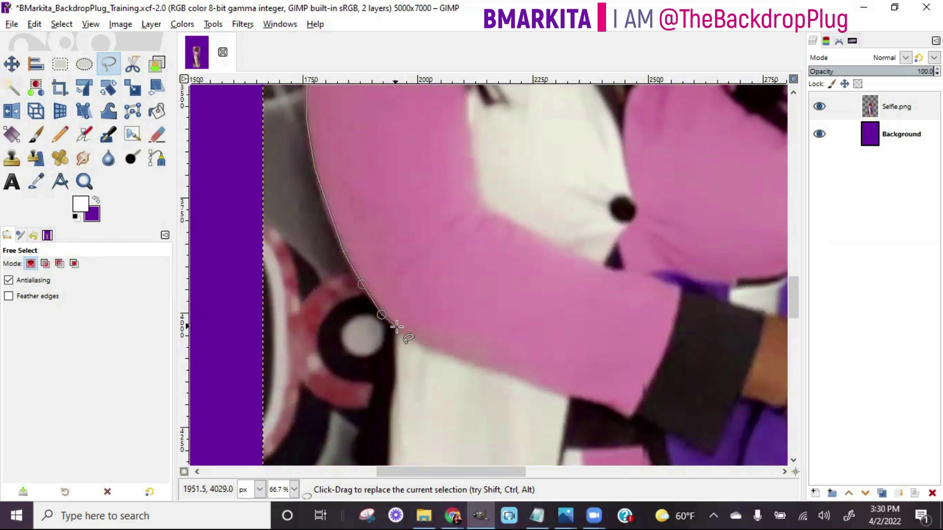
{"action": "left_click", "coordinate": [398, 329]}
Trace the outline from the elbow around the dark area beside the white jacket panel and down to the white trousers' hip.
{"action": "left_click_drag", "start_coordinate": [791, 294], "coordinate": [793, 312]}
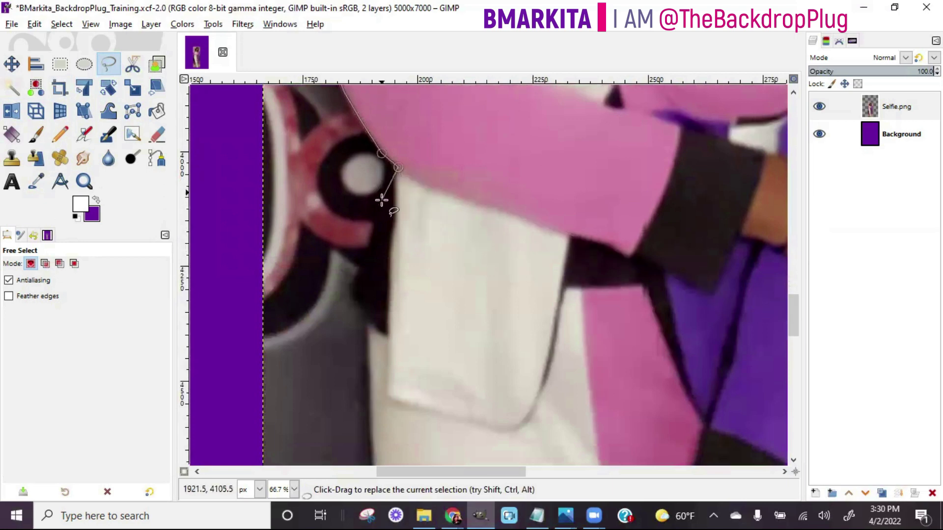
{"action": "left_click", "coordinate": [373, 235]}
{"action": "left_click", "coordinate": [355, 281]}
{"action": "left_click", "coordinate": [356, 299]}
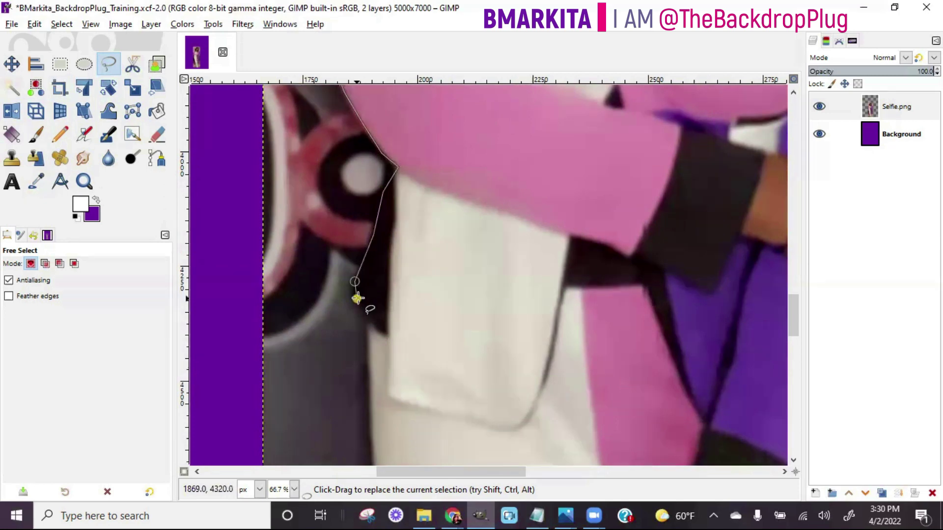
{"action": "left_click", "coordinate": [365, 315]}
{"action": "left_click", "coordinate": [368, 339]}
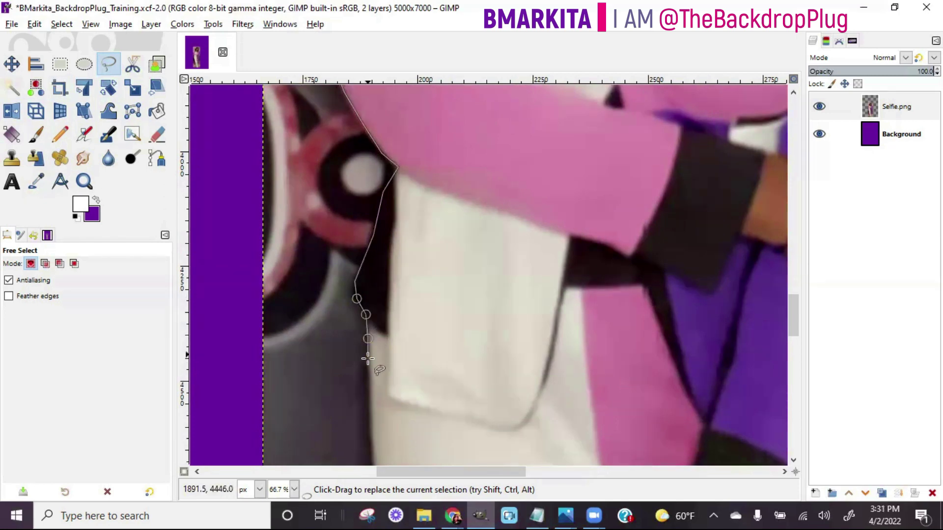
{"action": "left_click", "coordinate": [371, 401]}
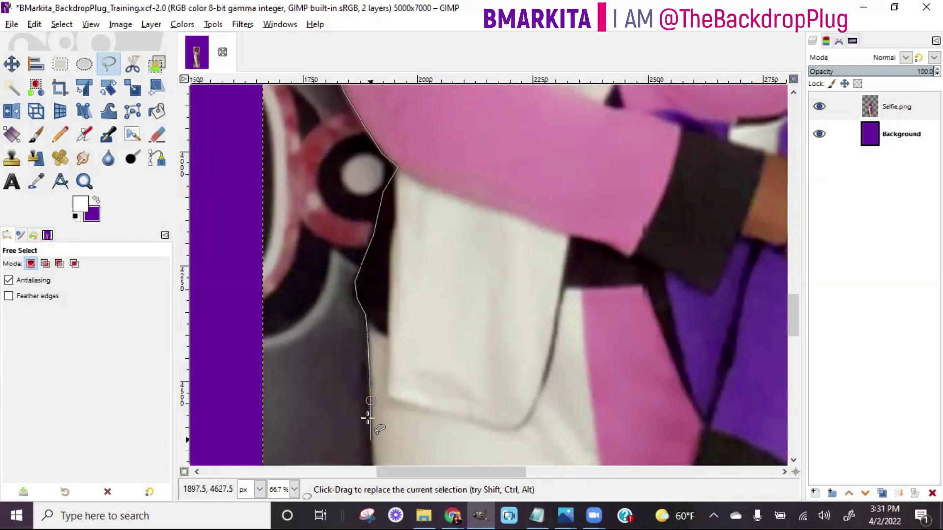
{"action": "left_click_drag", "start_coordinate": [794, 316], "coordinate": [799, 339]}
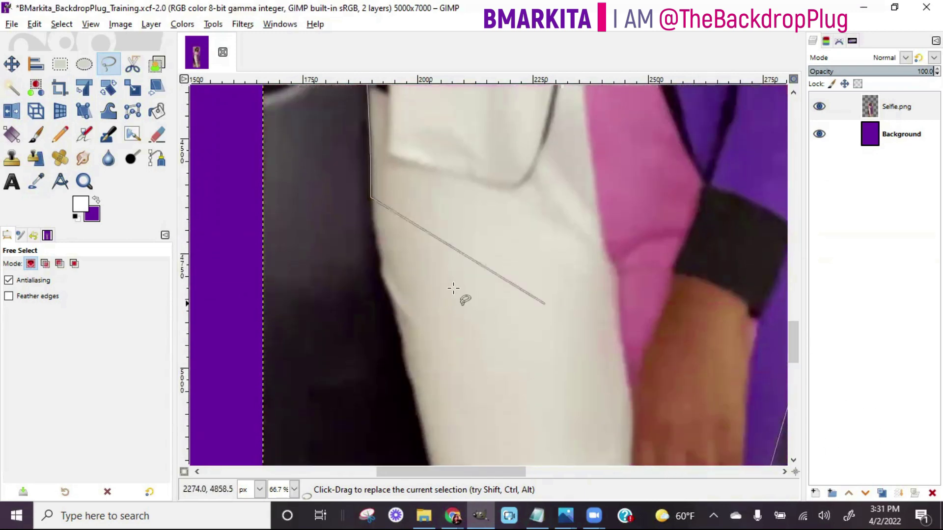
Trace the outline from the hip down the outer edge of the white trousers' upper thigh.
{"action": "left_click", "coordinate": [383, 265]}
{"action": "left_click", "coordinate": [410, 372]}
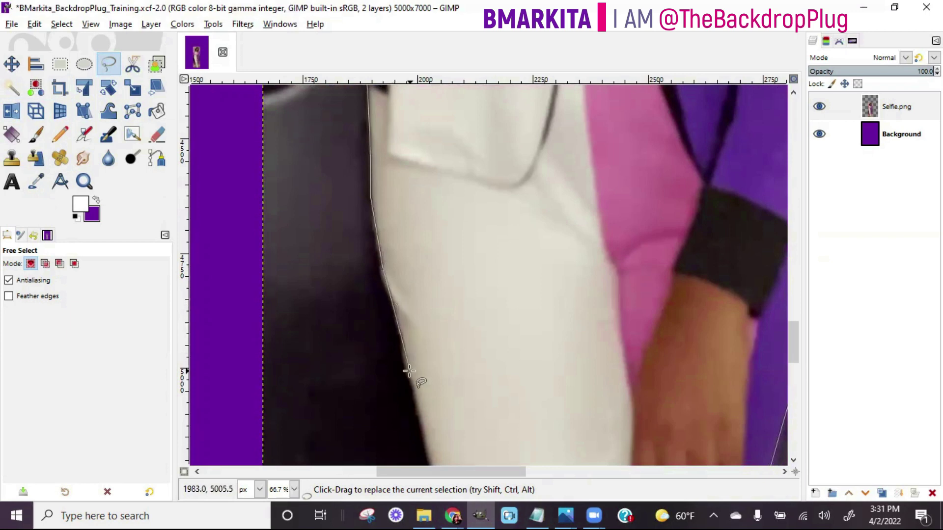
{"action": "left_click", "coordinate": [420, 441]}
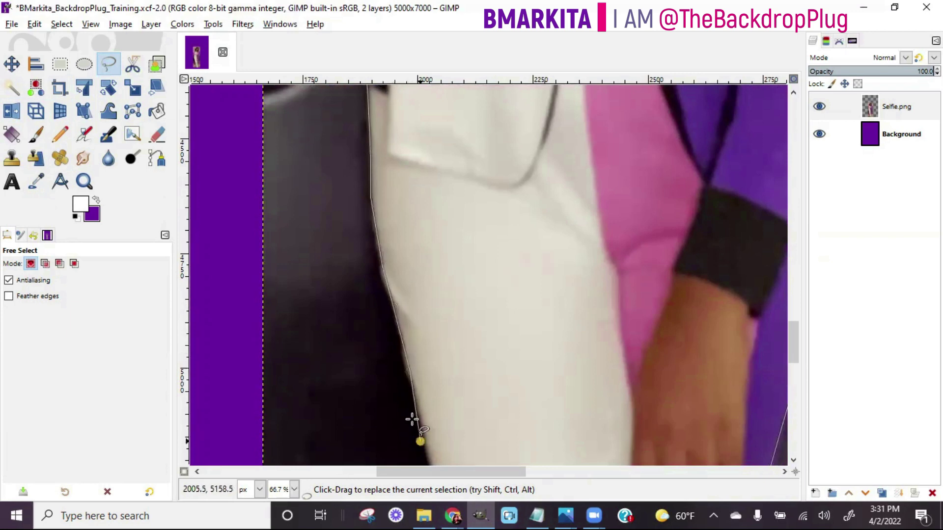
Extend the outline along the outer edge of the white trouser leg from the thigh past the knee.
{"action": "left_click_drag", "start_coordinate": [794, 338], "coordinate": [795, 373]}
{"action": "left_click", "coordinate": [451, 229]}
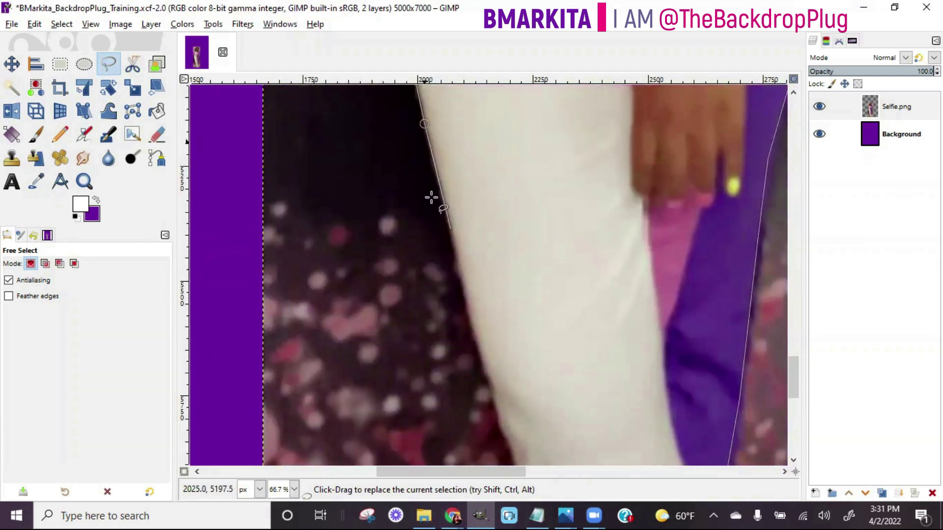
{"action": "left_click", "coordinate": [470, 315]}
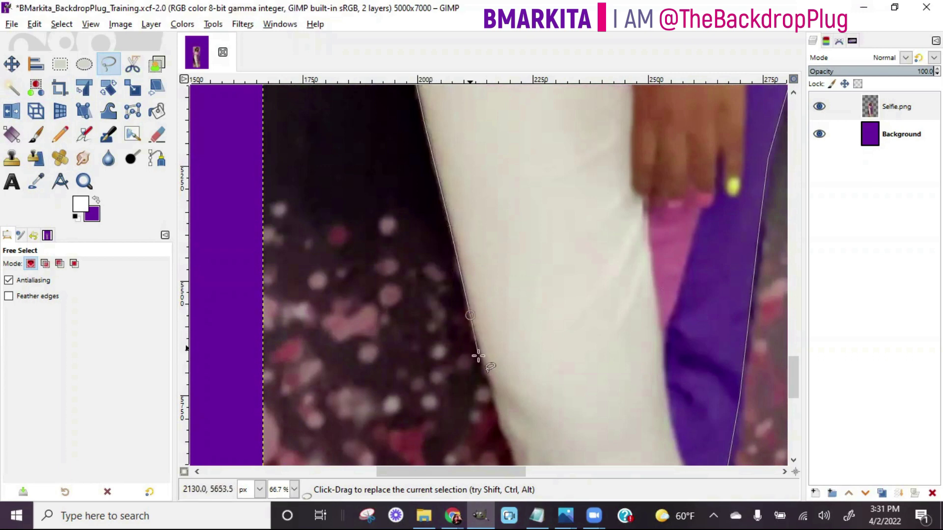
{"action": "left_click", "coordinate": [485, 367]}
{"action": "left_click", "coordinate": [493, 387]}
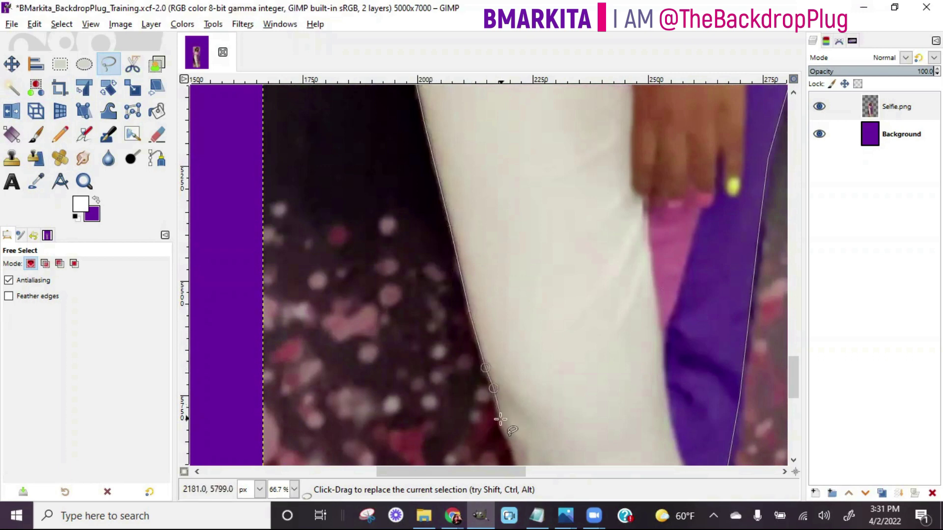
{"action": "left_click", "coordinate": [501, 423]}
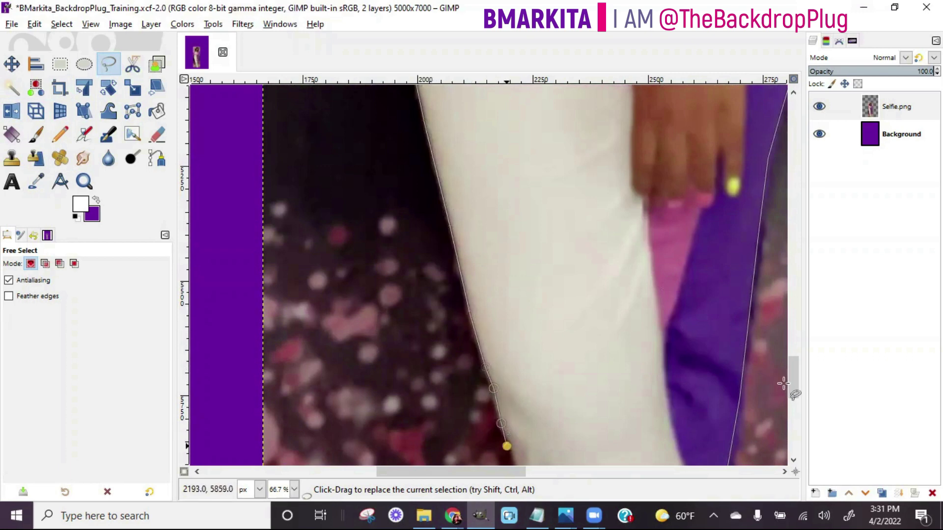
Trace the outline down the outer edge of the lower trouser leg to just below the white floor border.
{"action": "scroll", "coordinate": [794, 387], "scroll_direction": "down", "scroll_amount": 2}
{"action": "scroll", "coordinate": [793, 390], "scroll_direction": "down", "scroll_amount": 4}
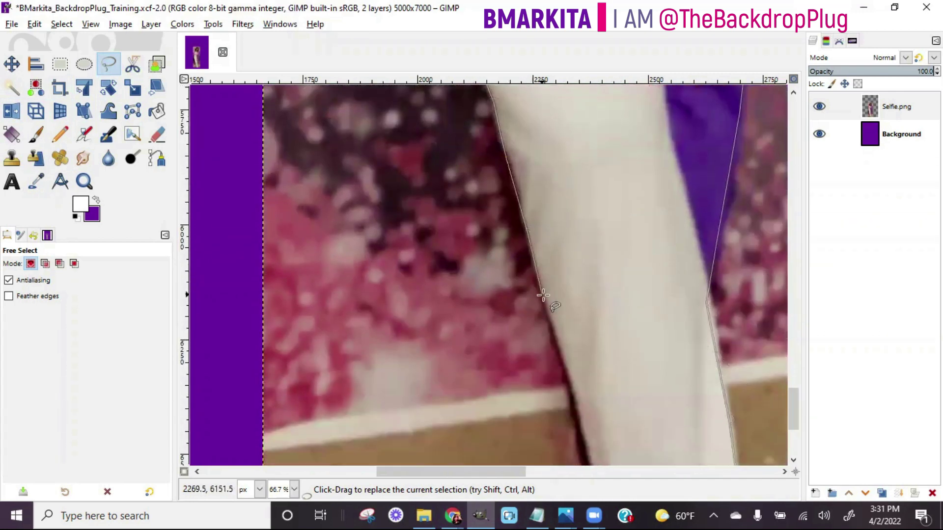
{"action": "left_click", "coordinate": [568, 377]}
{"action": "left_click", "coordinate": [574, 433]}
Carry the outline around the pink shoe to below the photo's lower edge and close it at its starting point.
{"action": "scroll", "coordinate": [791, 409], "scroll_direction": "down", "scroll_amount": 4}
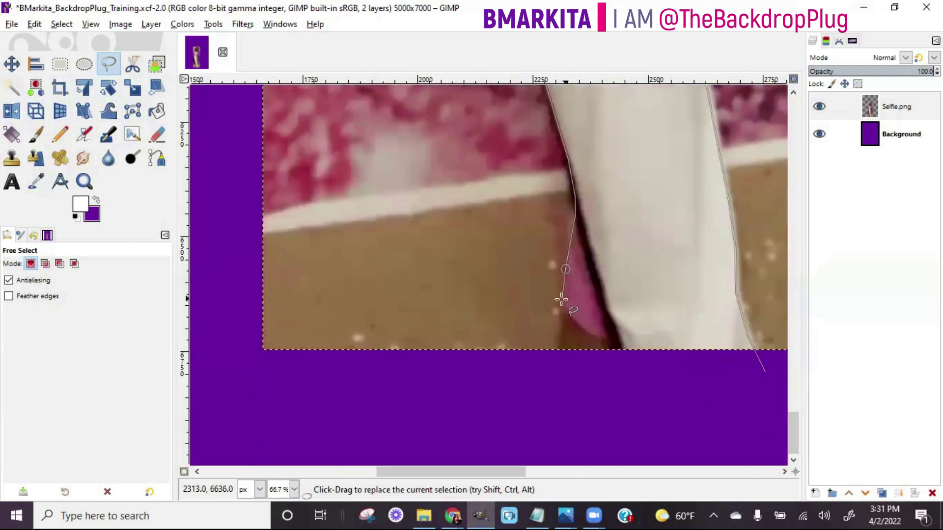
{"action": "left_click", "coordinate": [563, 303]}
{"action": "left_click", "coordinate": [561, 335]}
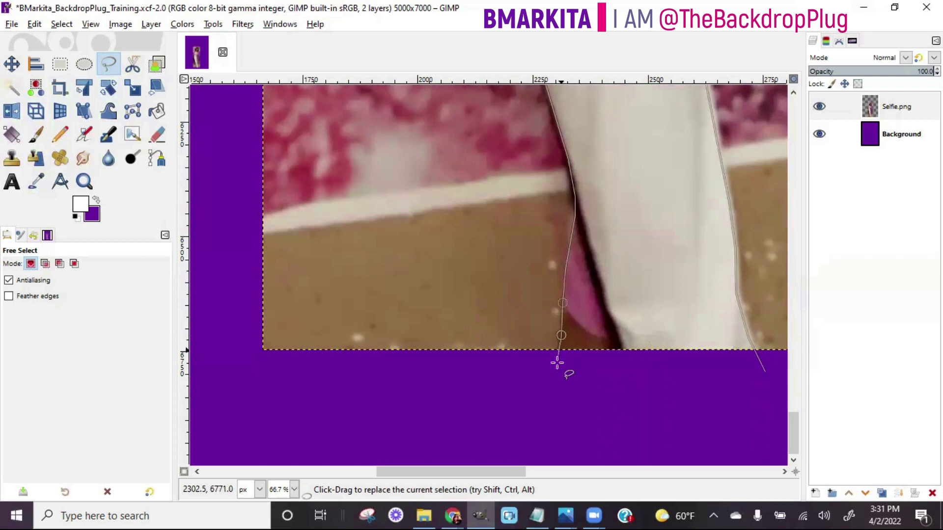
{"action": "left_click", "coordinate": [554, 379]}
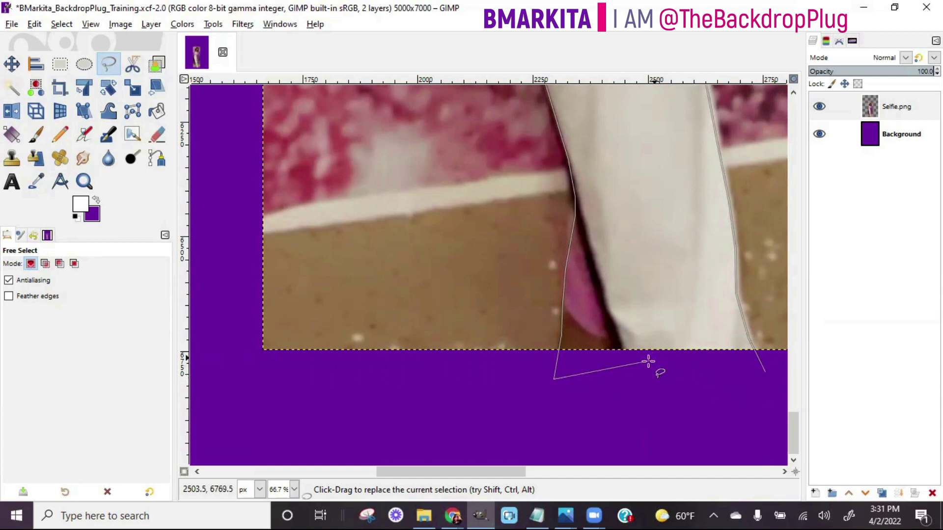
{"action": "double_click", "coordinate": [764, 372]}
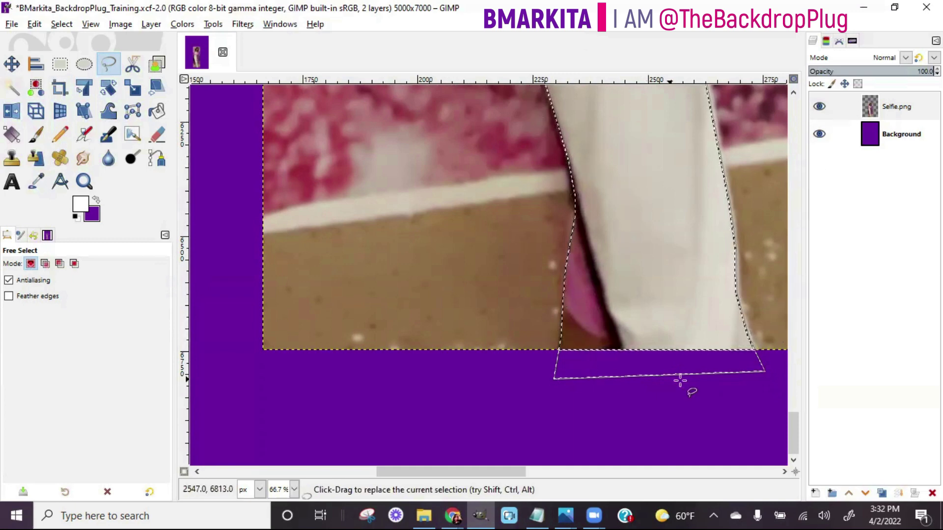
Make Selfie.png the active layer and check its Add Alpha Channel option.
{"action": "left_click", "coordinate": [892, 111]}
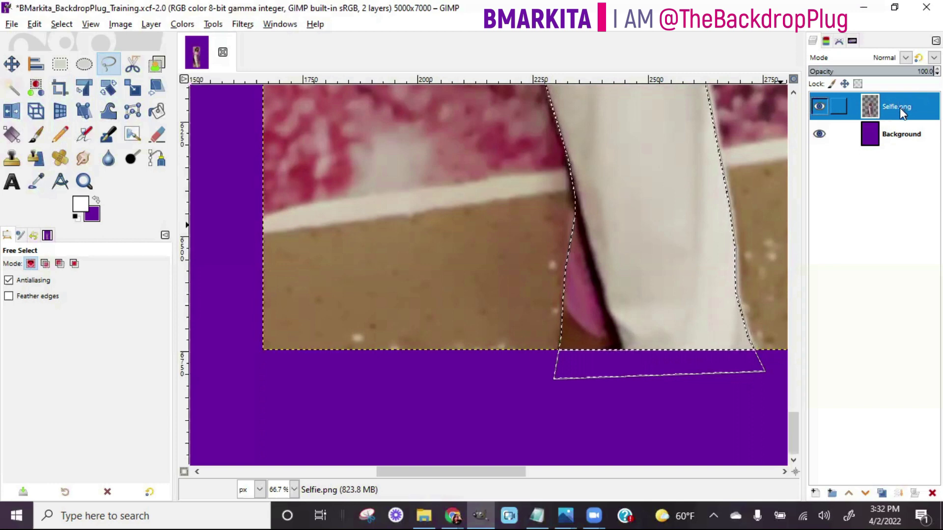
{"action": "right_click", "coordinate": [900, 108]}
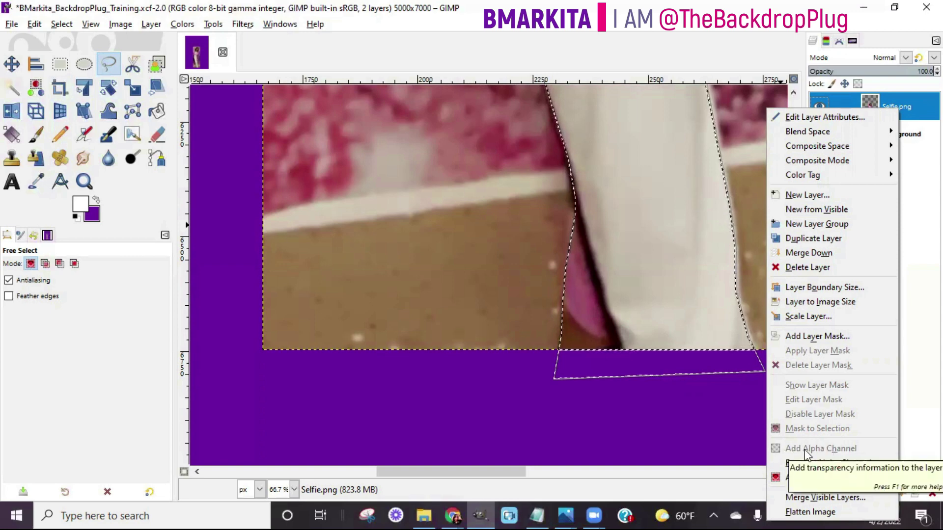
{"action": "left_click", "coordinate": [739, 6]}
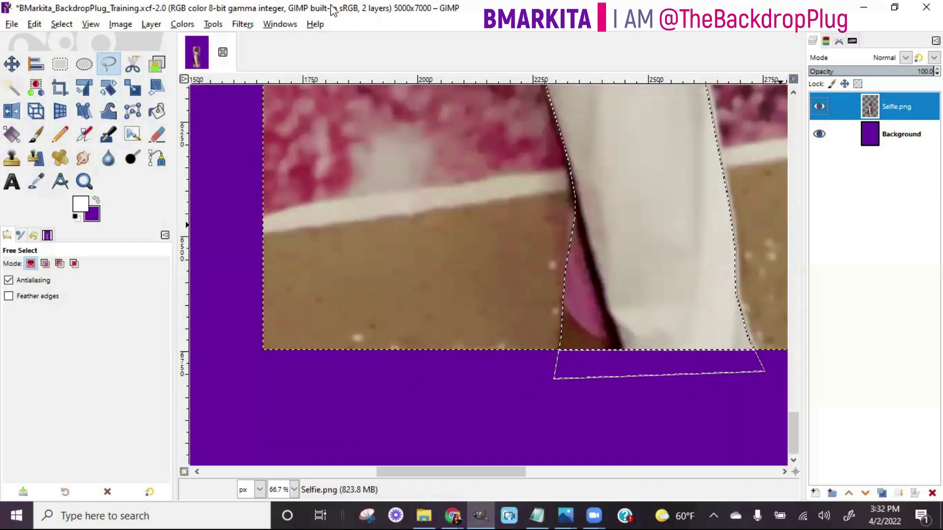
Invert the selection and delete the photo background around the woman from the Selfie.png layer.
{"action": "left_click", "coordinate": [62, 24]}
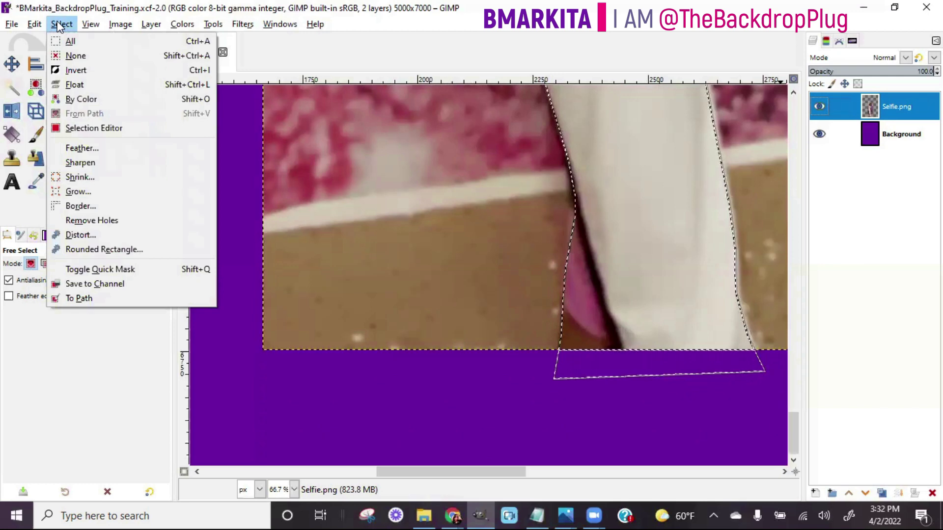
{"action": "left_click", "coordinate": [69, 69]}
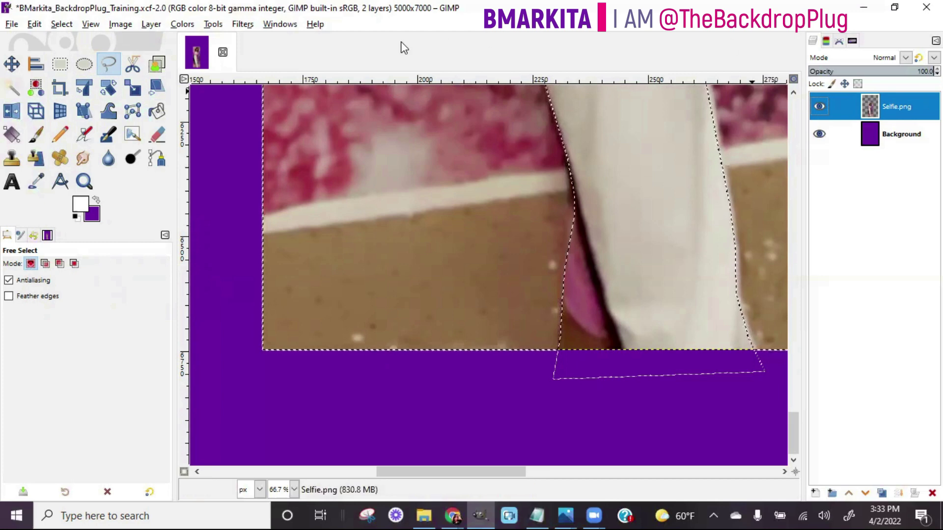
{"action": "left_click", "coordinate": [68, 27]}
{"action": "mouse_move", "coordinate": [38, 28]}
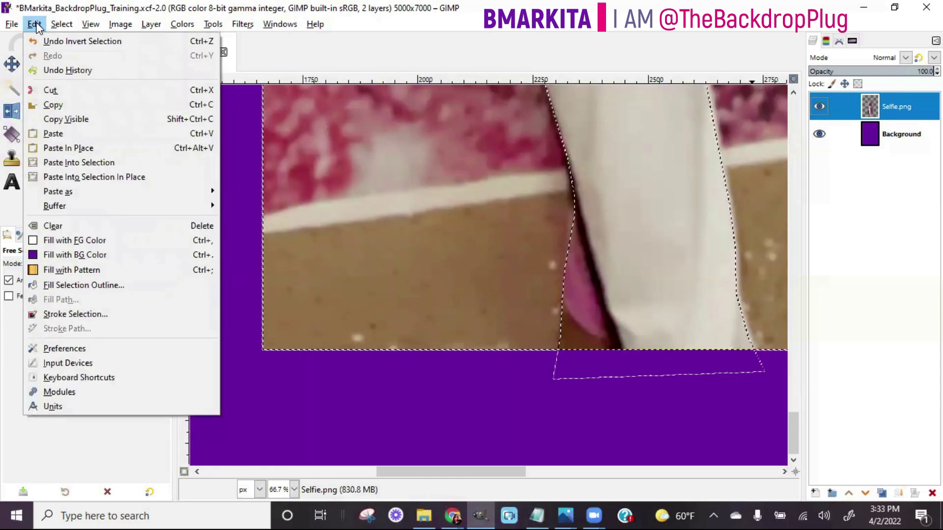
{"action": "left_click", "coordinate": [36, 25]}
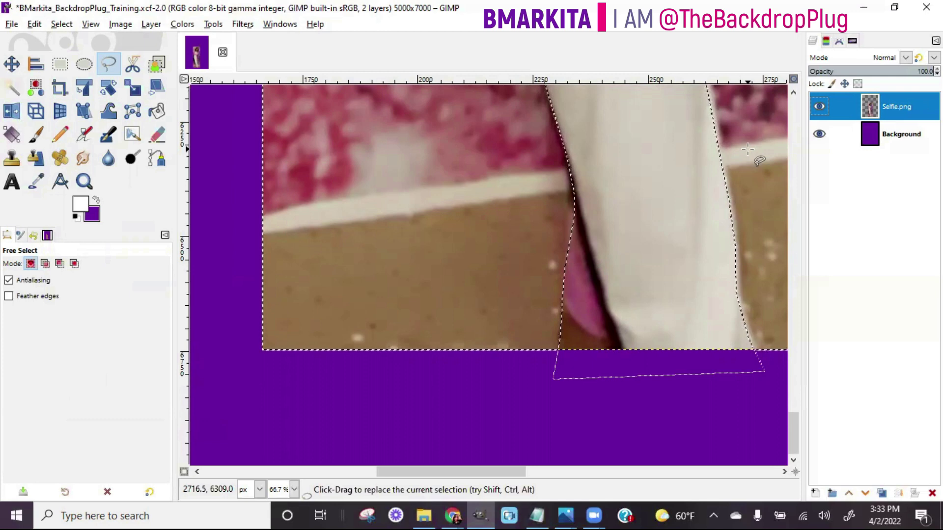
{"action": "key", "text": "Delete"}
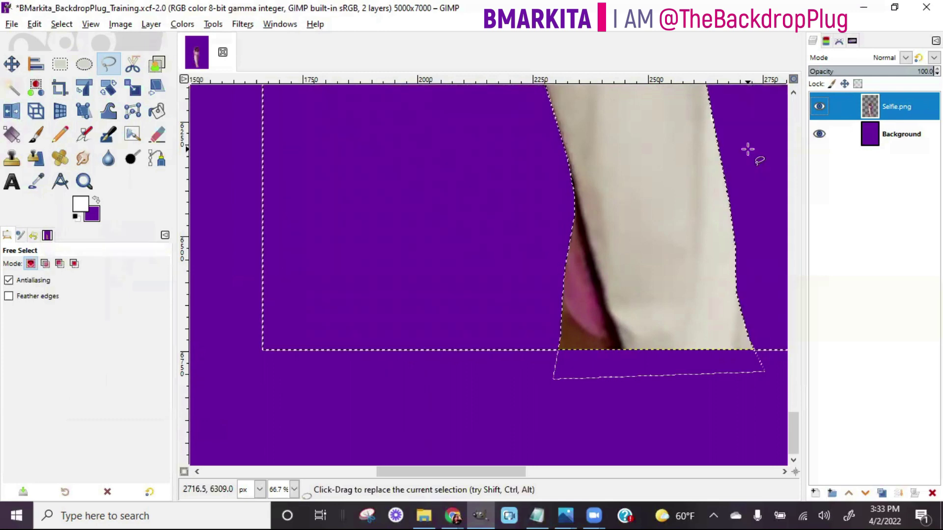
Inspect the cut-out's edges from the hair to the trousers, hiding the Background layer to check them against transparency.
{"action": "scroll", "coordinate": [697, 235], "scroll_direction": "up", "scroll_amount": 15}
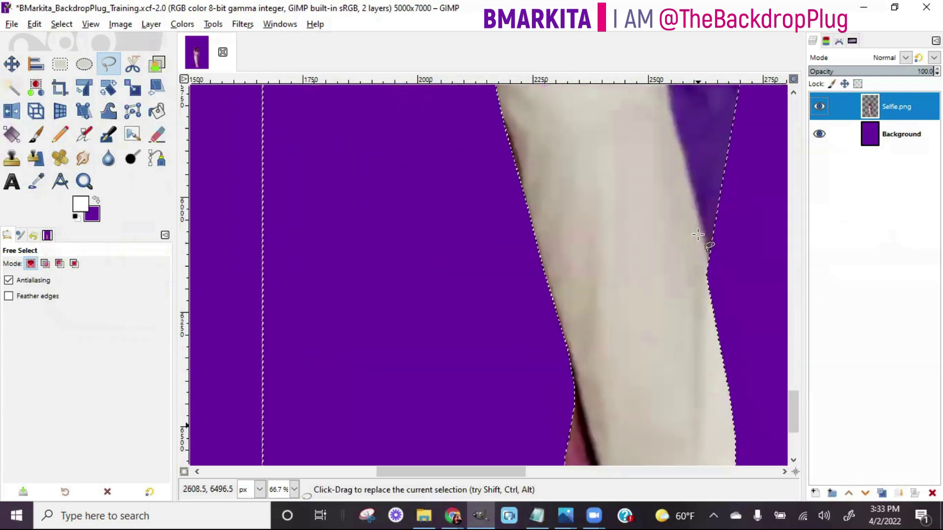
{"action": "scroll", "coordinate": [696, 234], "scroll_direction": "up", "scroll_amount": 8}
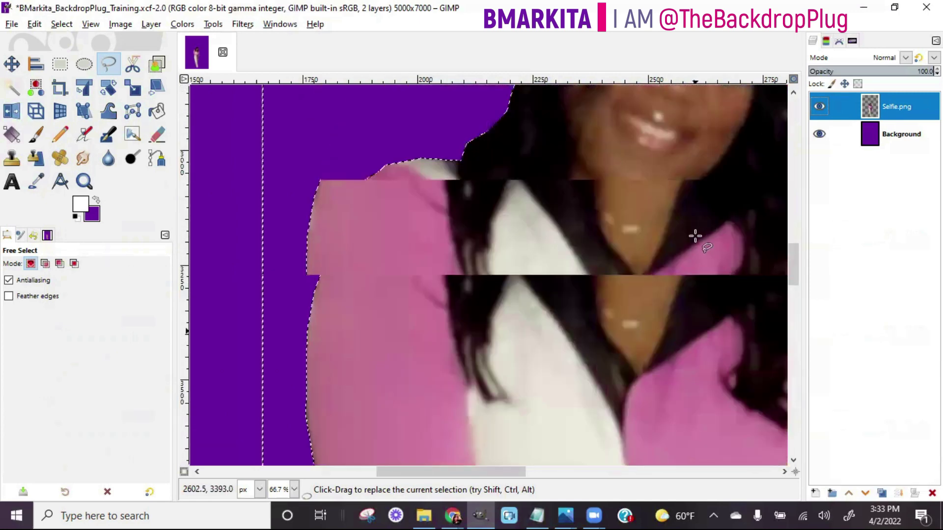
{"action": "scroll", "coordinate": [696, 239], "scroll_direction": "down", "scroll_amount": 15}
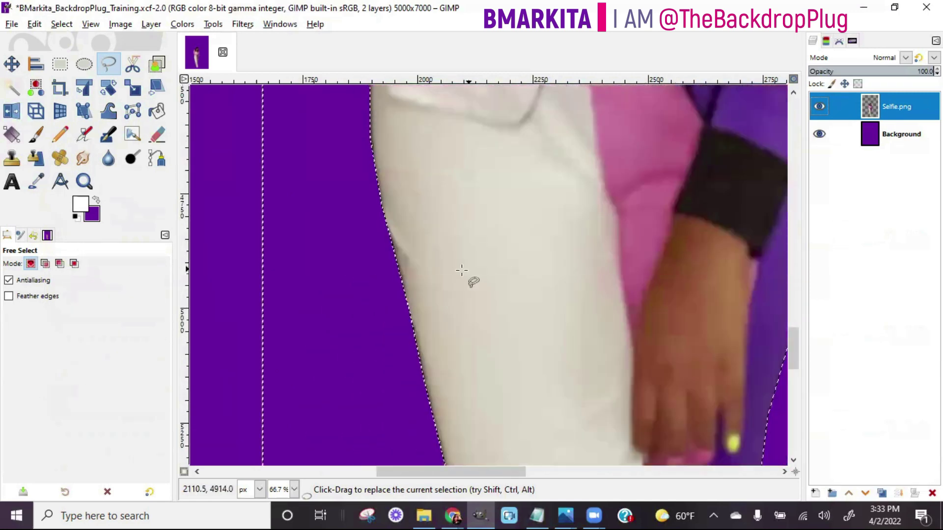
{"action": "left_click", "coordinate": [818, 135]}
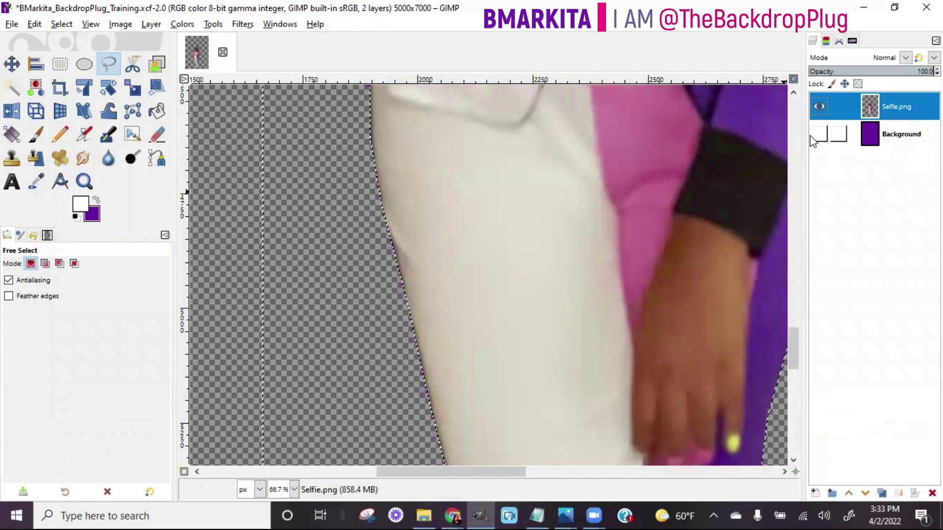
{"action": "scroll", "coordinate": [614, 333], "scroll_direction": "up", "scroll_amount": 5}
{"action": "scroll", "coordinate": [541, 318], "scroll_direction": "up", "scroll_amount": 10}
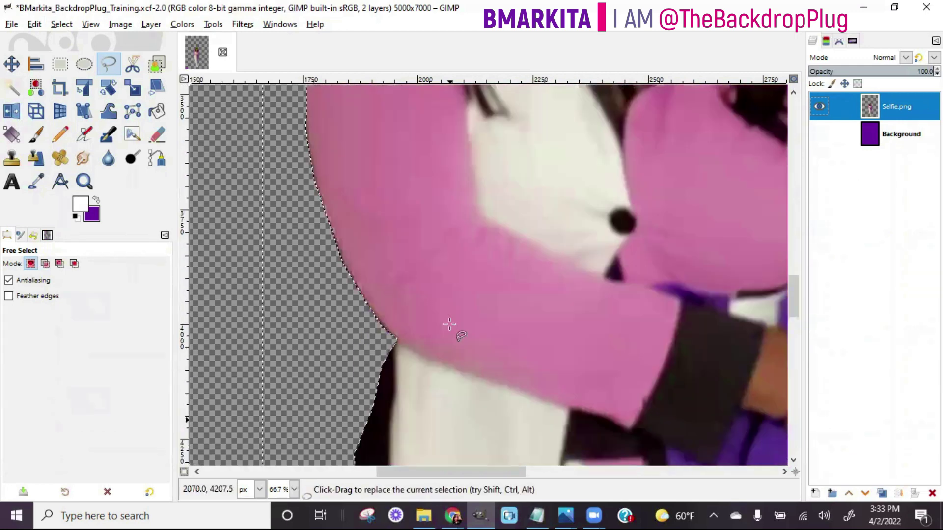
{"action": "scroll", "coordinate": [572, 219], "scroll_direction": "up", "scroll_amount": 4}
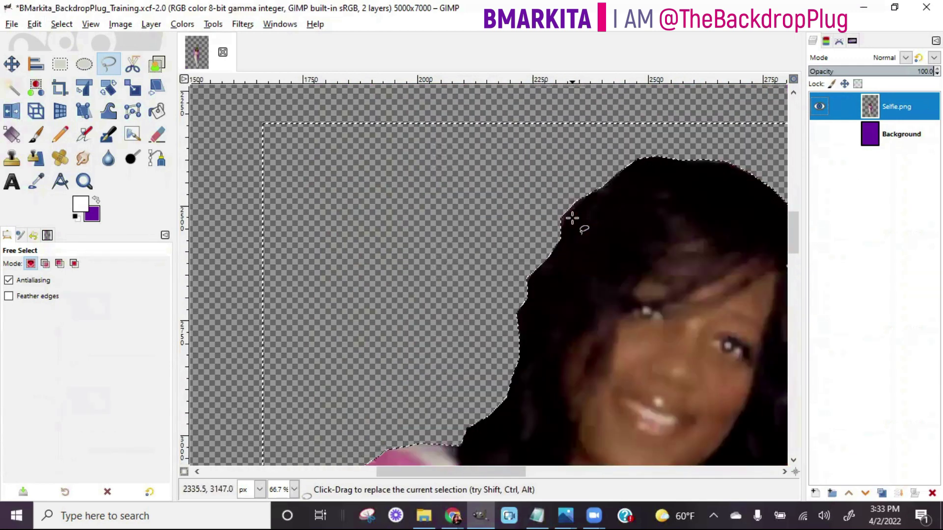
{"action": "scroll", "coordinate": [572, 218], "scroll_direction": "down", "scroll_amount": 9}
{"action": "scroll", "coordinate": [573, 219], "scroll_direction": "down", "scroll_amount": 7}
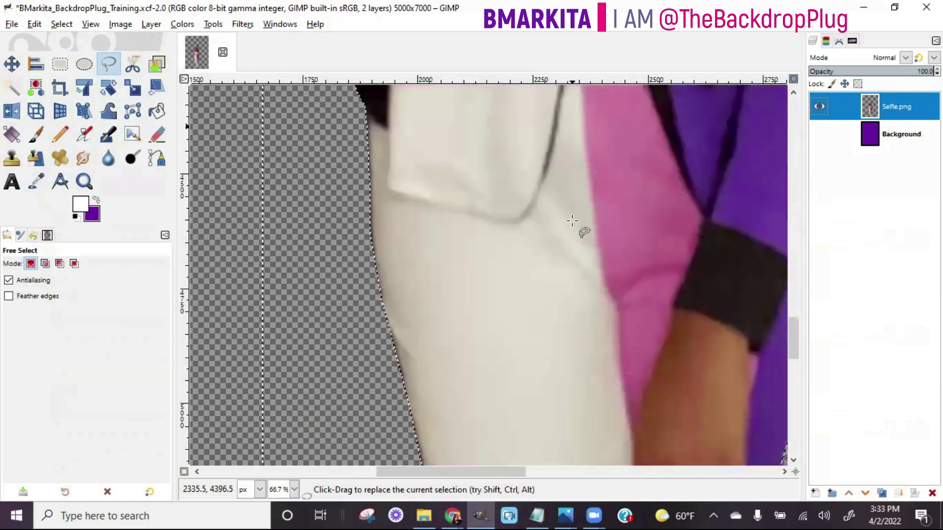
{"action": "left_click", "coordinate": [818, 135]}
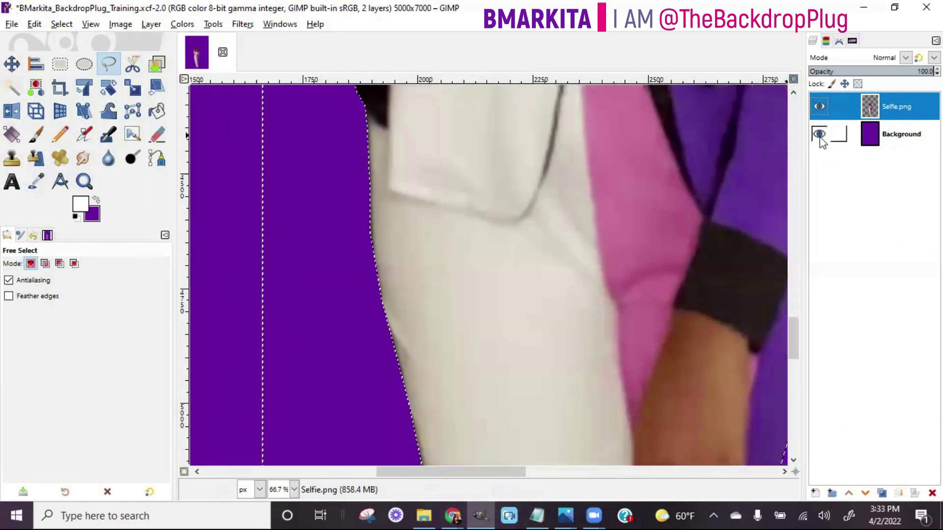
{"action": "left_click", "coordinate": [819, 134]}
{"action": "scroll", "coordinate": [715, 254], "scroll_direction": "up", "scroll_amount": 5}
{"action": "scroll", "coordinate": [714, 254], "scroll_direction": "up", "scroll_amount": 2}
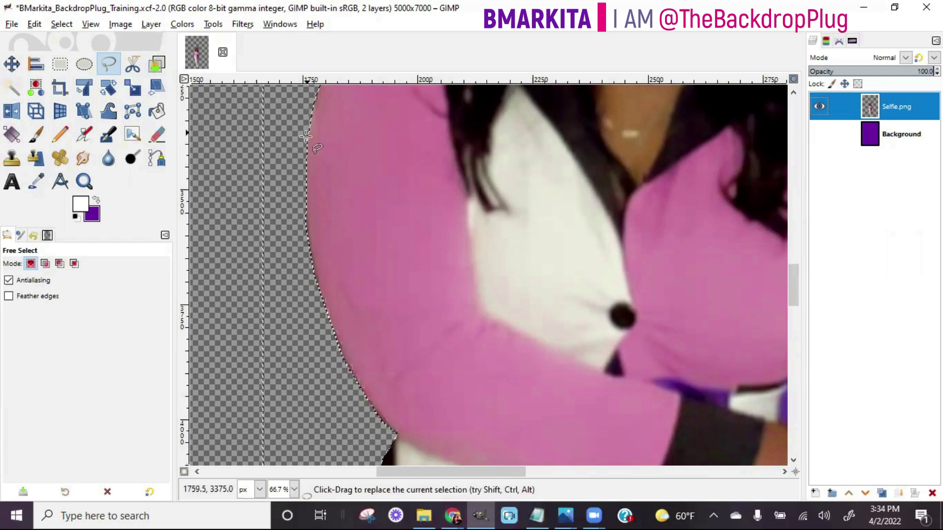
Remove the active selection around the cut-out woman.
{"action": "left_click", "coordinate": [59, 24]}
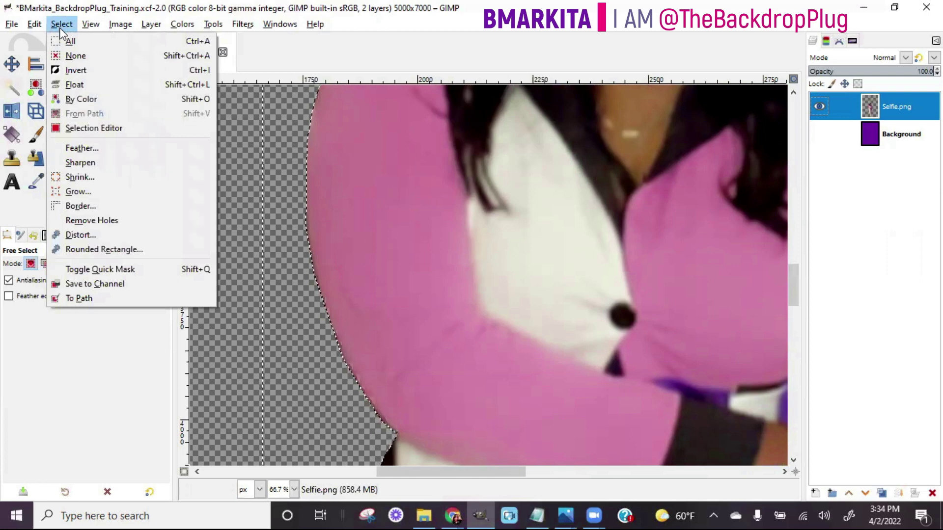
{"action": "left_click", "coordinate": [71, 55]}
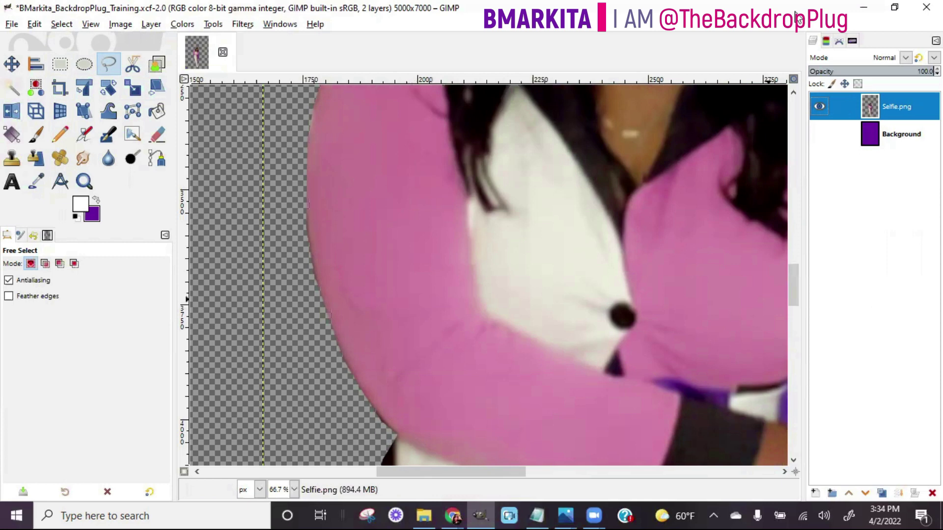
Move the woman's cut-out on the Selfie.png layer into the lower-left corner of the canvas.
{"action": "left_click", "coordinate": [97, 26]}
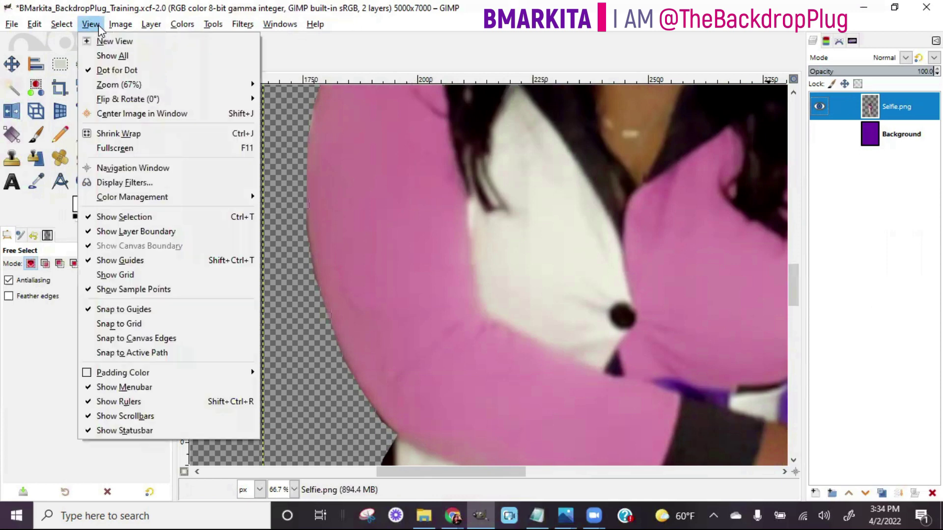
{"action": "mouse_move", "coordinate": [147, 85]}
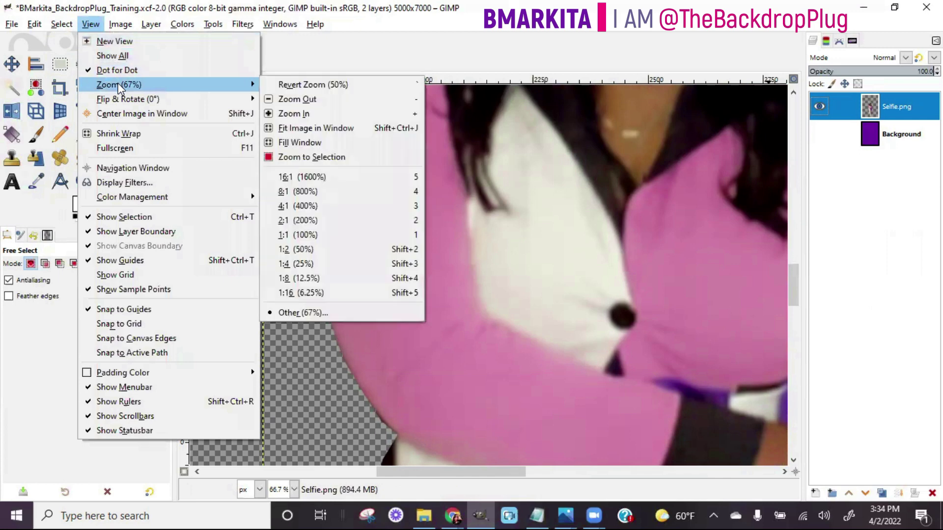
{"action": "left_click", "coordinate": [302, 94]}
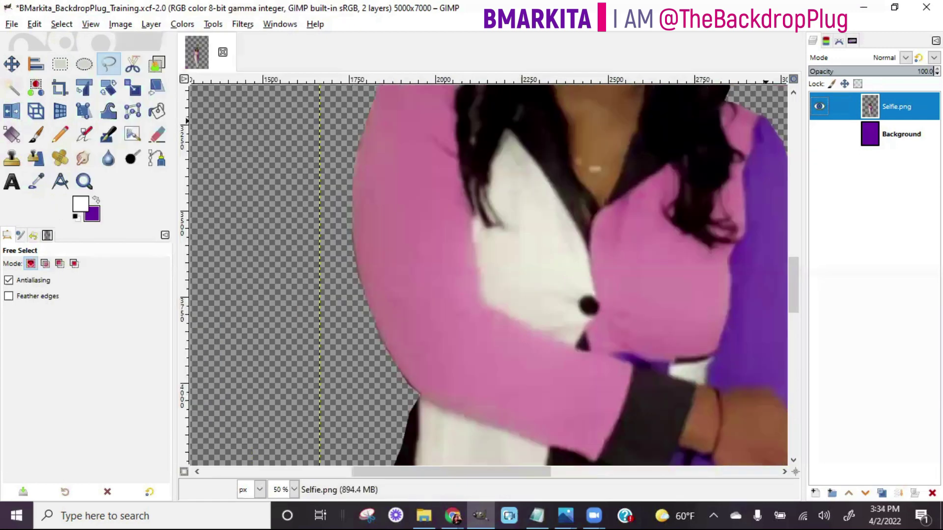
{"action": "key", "text": "minus"}
{"action": "key", "text": "minus"}
{"action": "key", "text": "minus"}
{"action": "key", "text": "minus"}
{"action": "key", "text": "minus"}
{"action": "key", "text": "minus"}
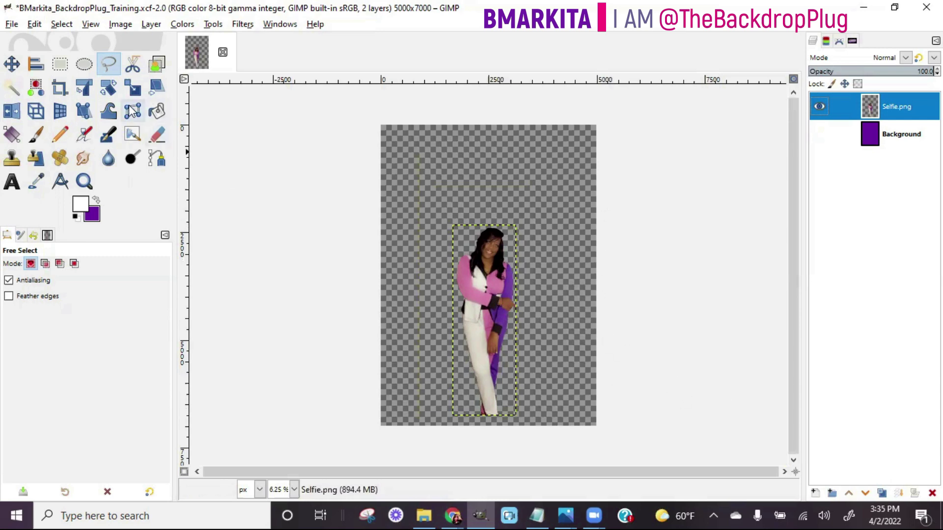
{"action": "left_click", "coordinate": [133, 87]}
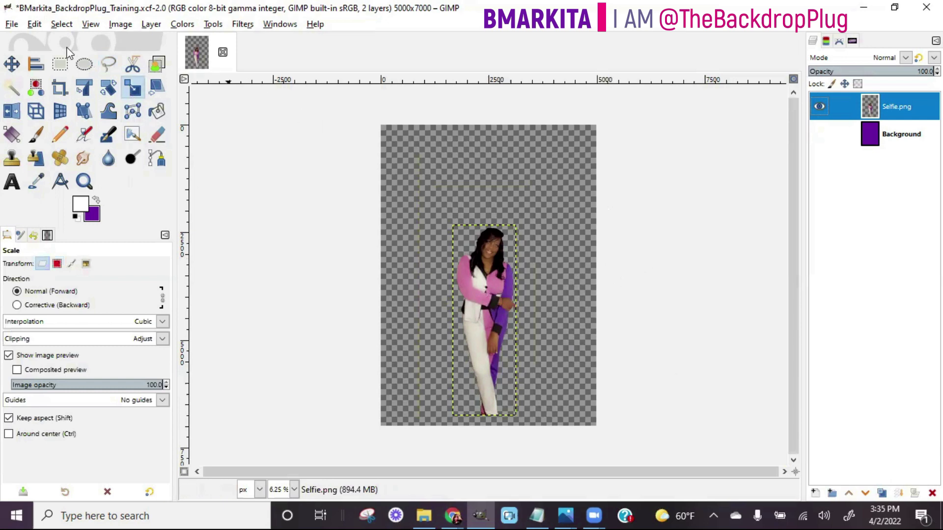
{"action": "left_click", "coordinate": [13, 64]}
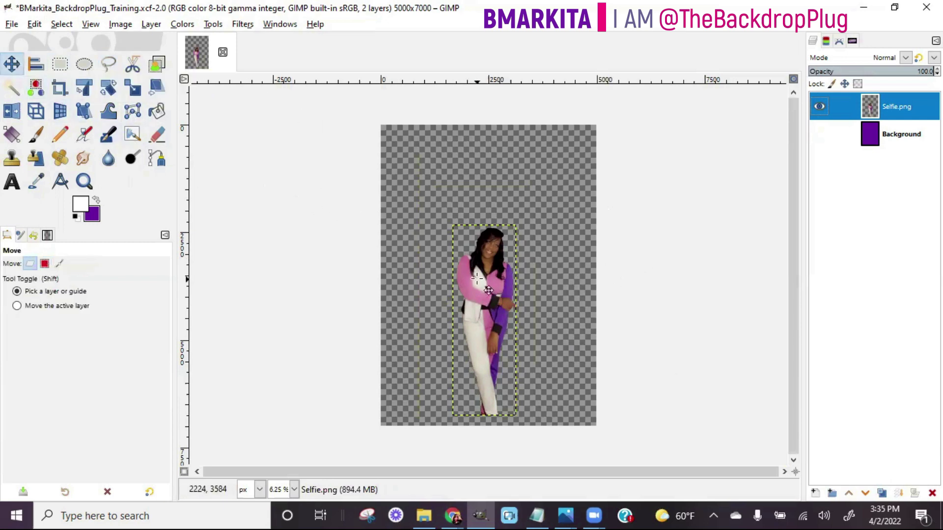
{"action": "left_click_drag", "start_coordinate": [489, 290], "coordinate": [448, 286]}
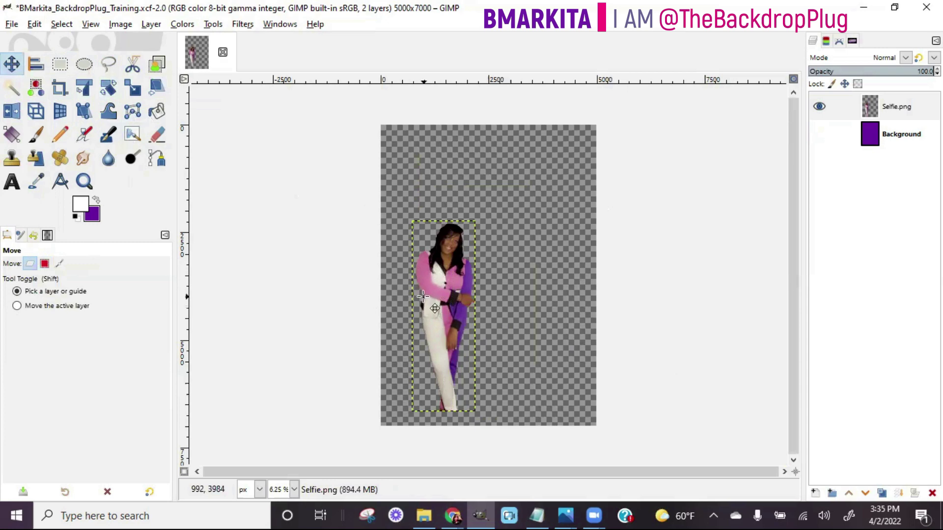
{"action": "left_click_drag", "start_coordinate": [445, 302], "coordinate": [415, 314]}
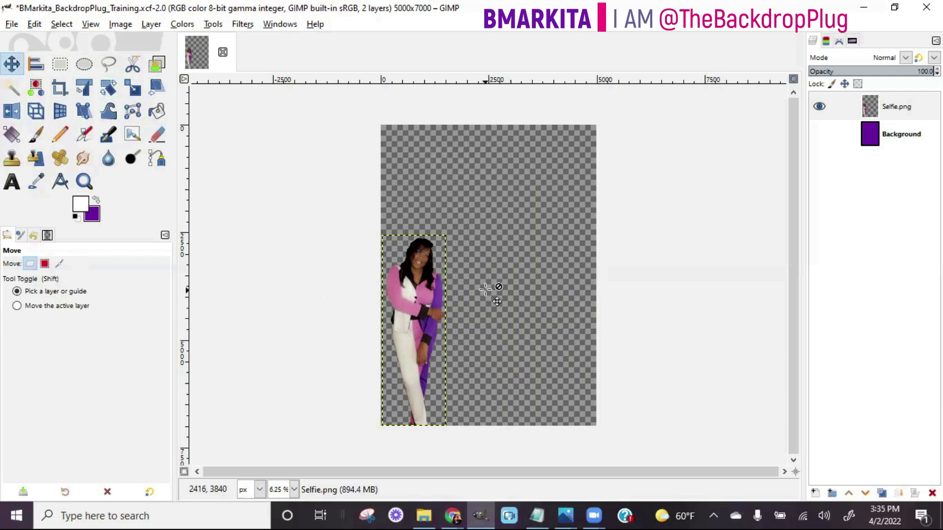
Delete the purple Background layer, leaving only Selfie.png, and save BMarkita_BackdropPlug_Training.xcf.
{"action": "mouse_move", "coordinate": [465, 513]}
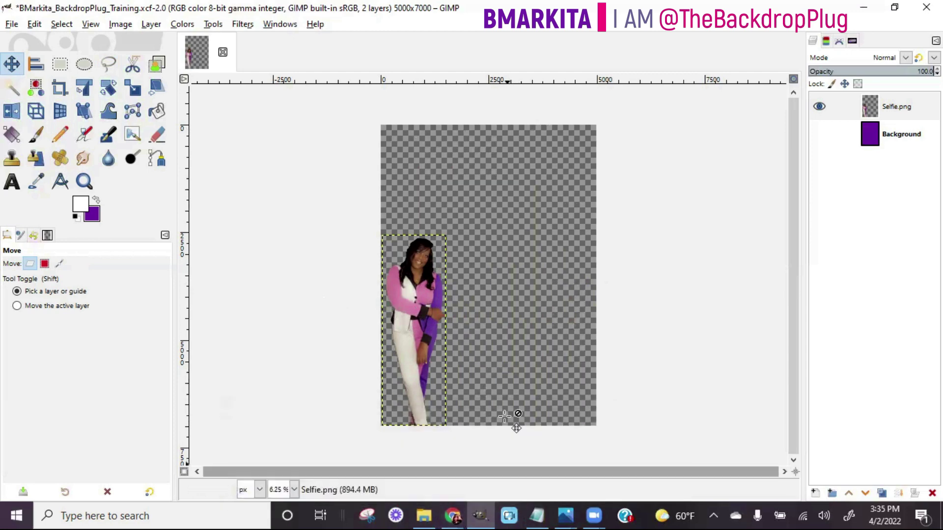
{"action": "left_click", "coordinate": [818, 133]}
{"action": "left_click", "coordinate": [893, 143]}
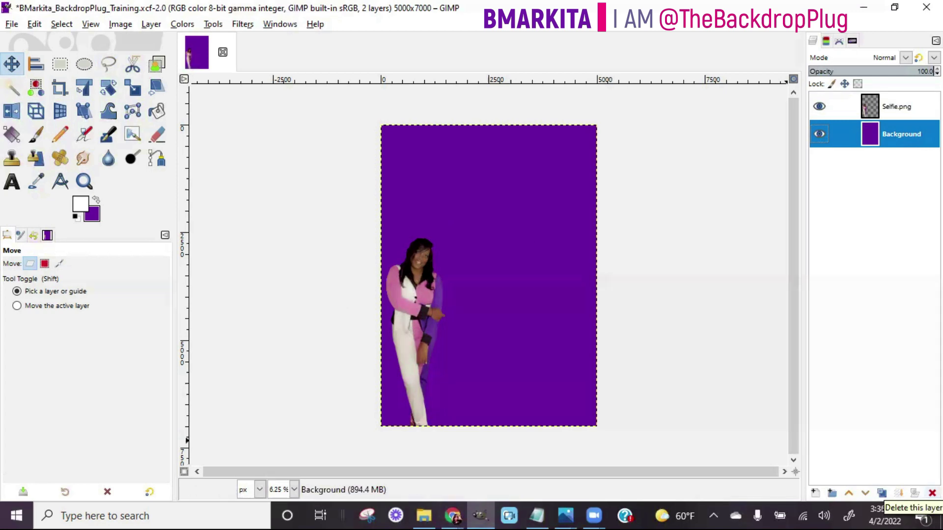
{"action": "left_click", "coordinate": [932, 493]}
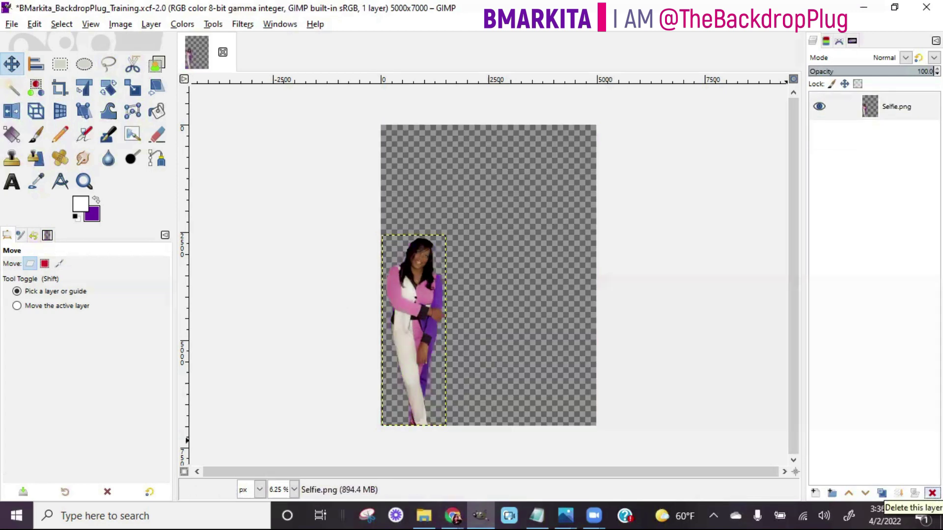
{"action": "left_click", "coordinate": [11, 24]}
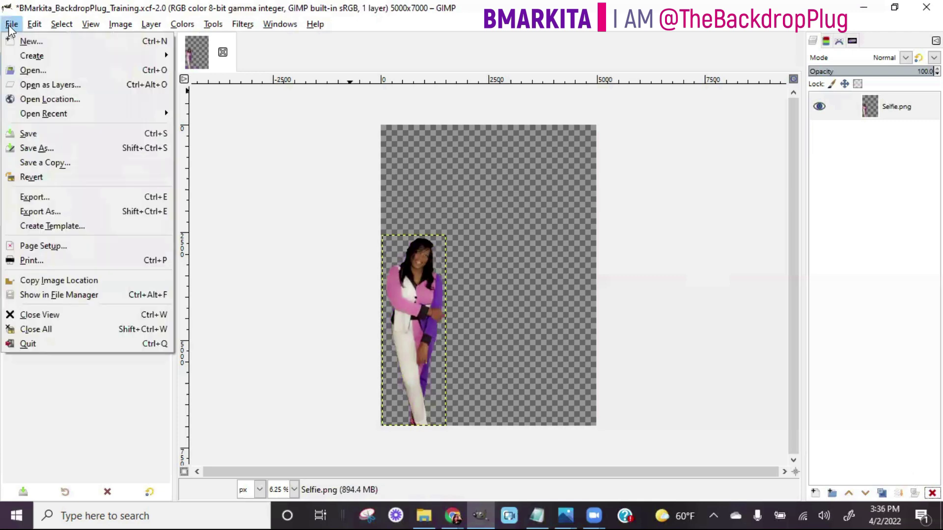
{"action": "left_click", "coordinate": [34, 133]}
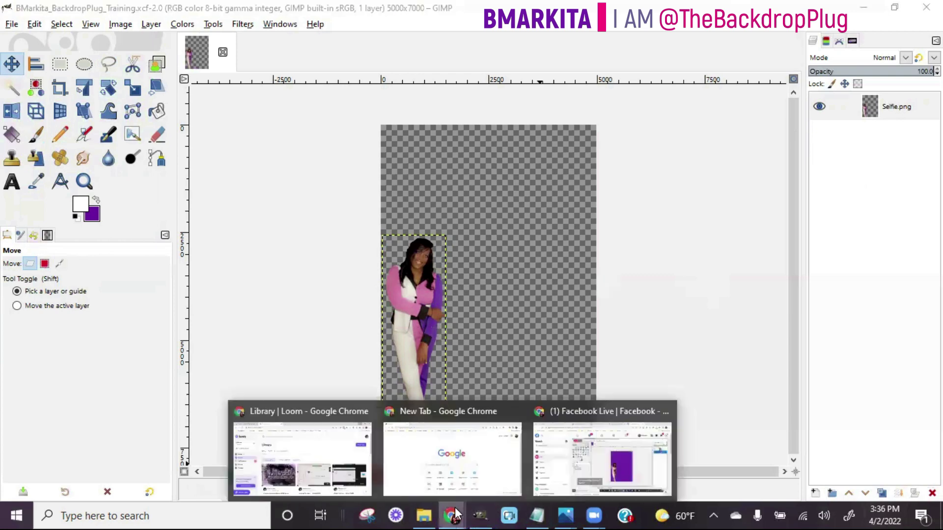
Switch to the New Tab window in Google Chrome and open pngtree.com.
{"action": "left_click", "coordinate": [476, 474]}
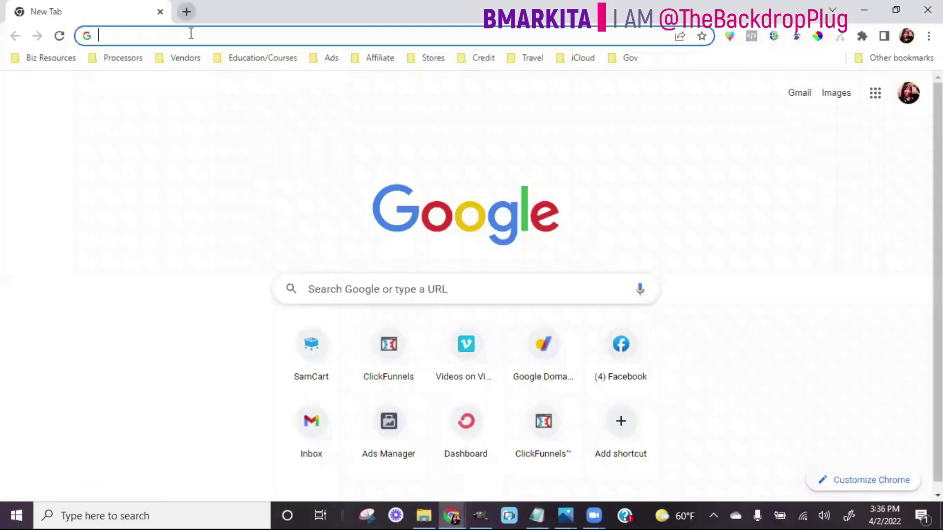
{"action": "type", "text": "pngtree.com"}
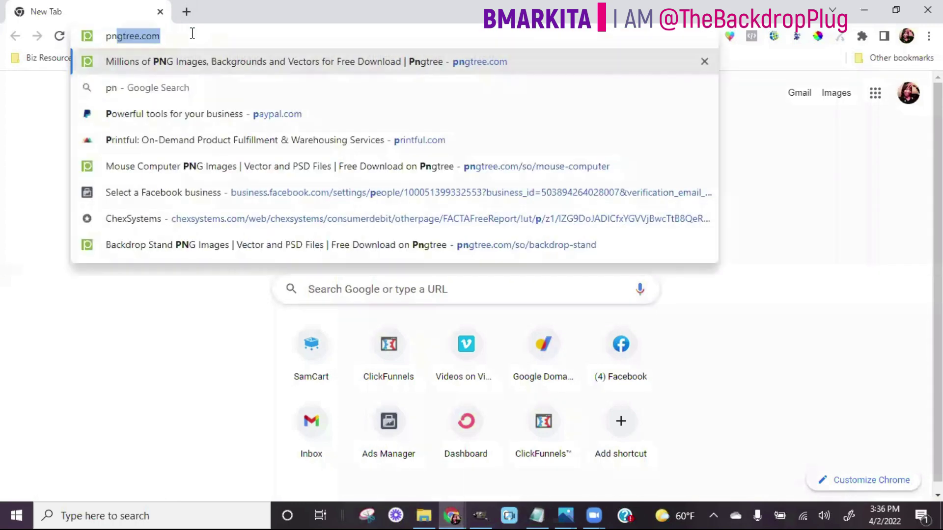
{"action": "key", "text": "Return"}
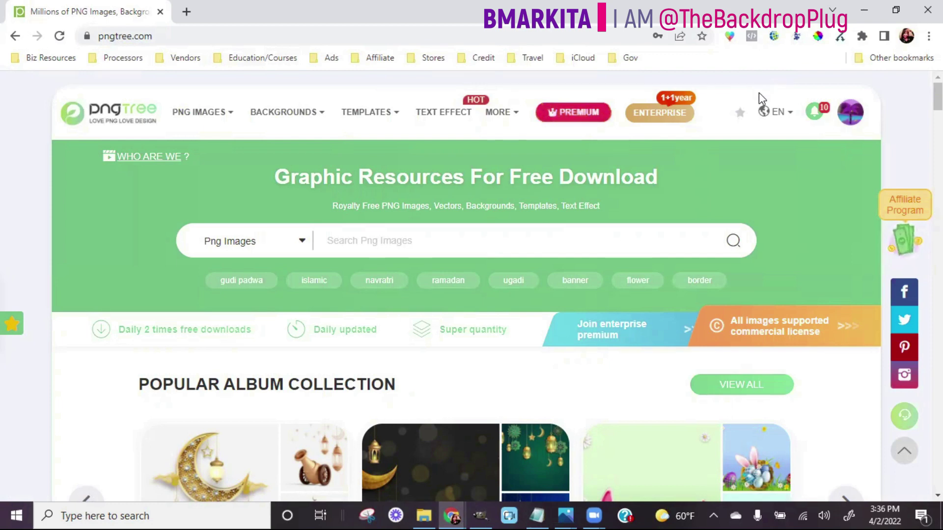
Search Pngtree for "purple background".
{"action": "left_click", "coordinate": [438, 235]}
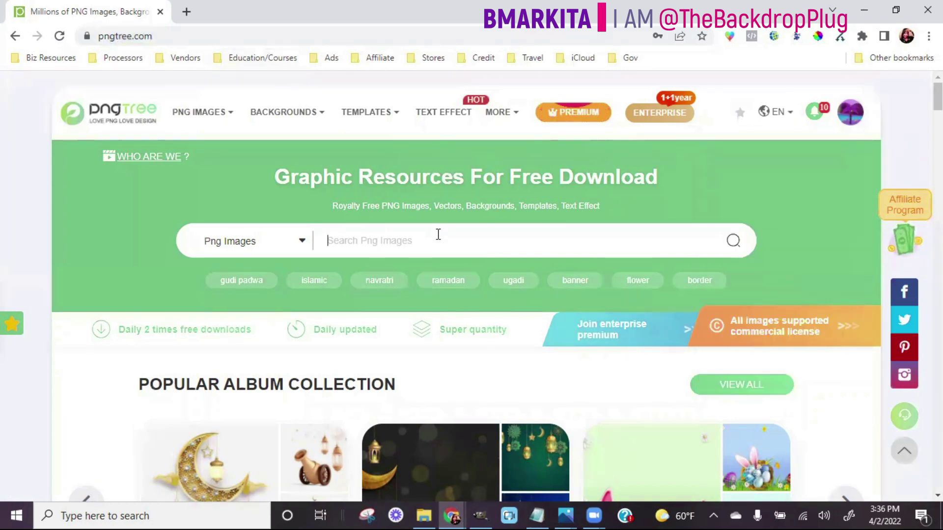
{"action": "scroll", "coordinate": [438, 235], "scroll_direction": "down", "scroll_amount": 2}
{"action": "scroll", "coordinate": [440, 231], "scroll_direction": "up", "scroll_amount": 1}
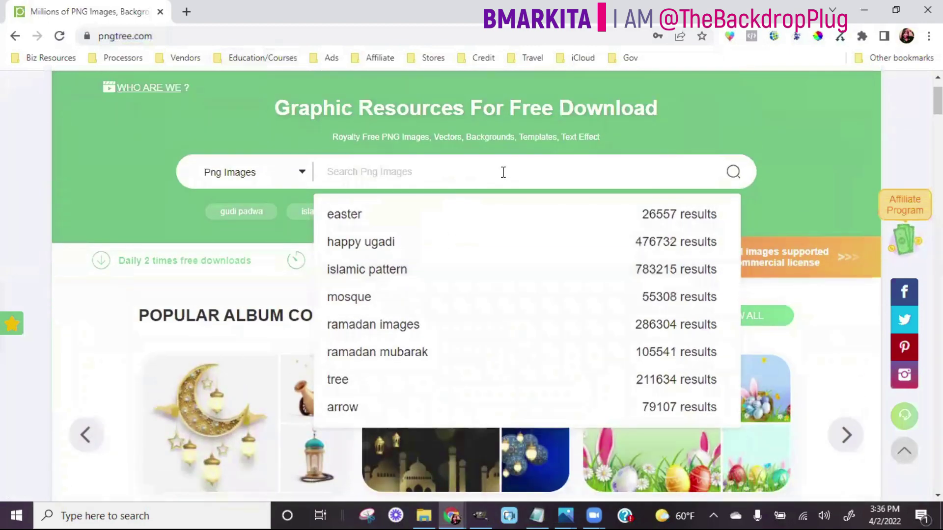
{"action": "type", "text": "purple"}
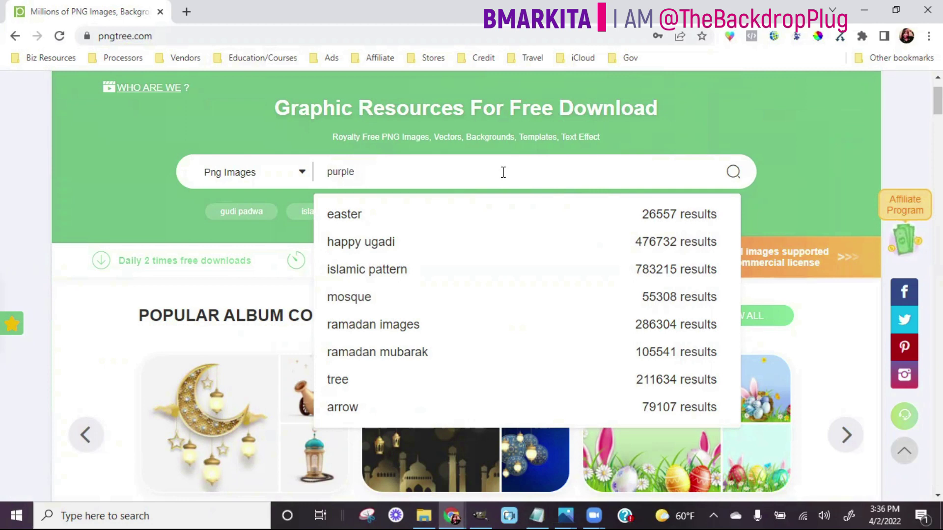
{"action": "type", "text": " ve"}
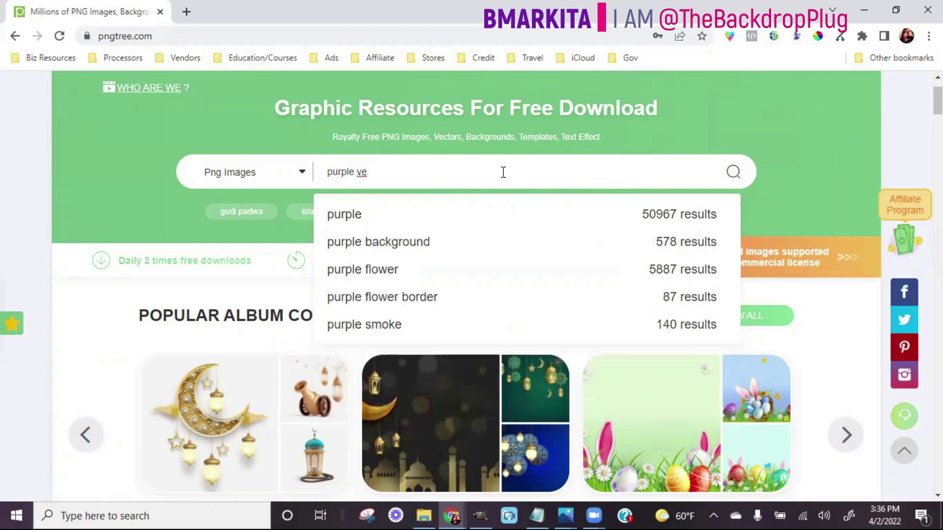
{"action": "key", "text": "BackSpace"}
{"action": "key", "text": "BackSpace"}
{"action": "type", "text": "backd"}
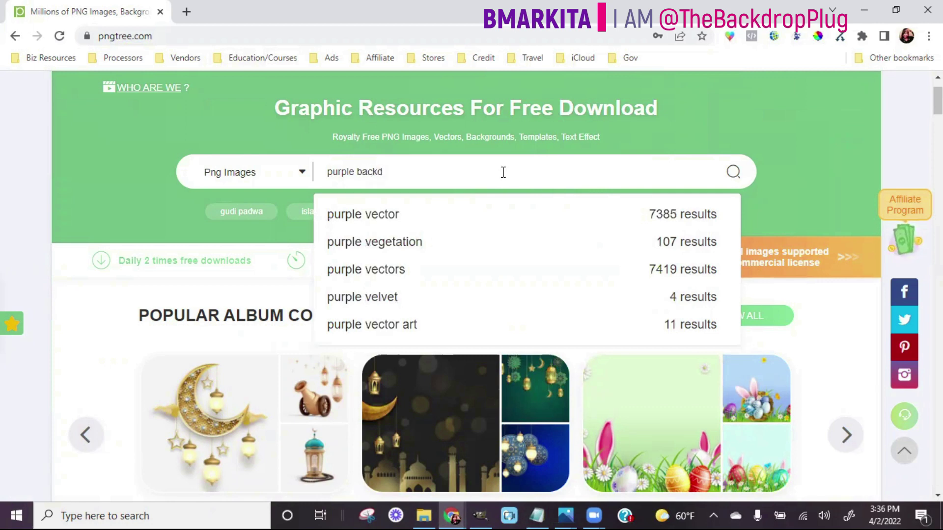
{"action": "key", "text": "BackSpace"}
{"action": "type", "text": "ground"}
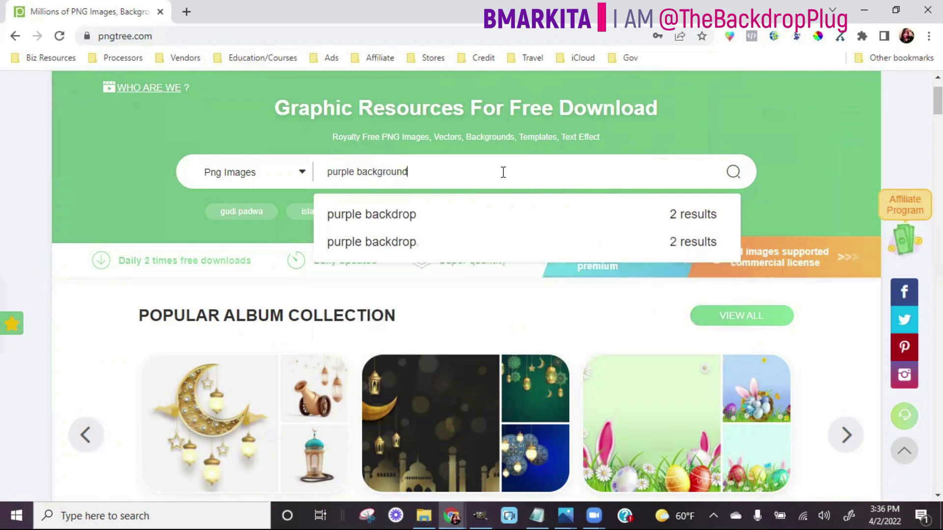
{"action": "key", "text": "Return"}
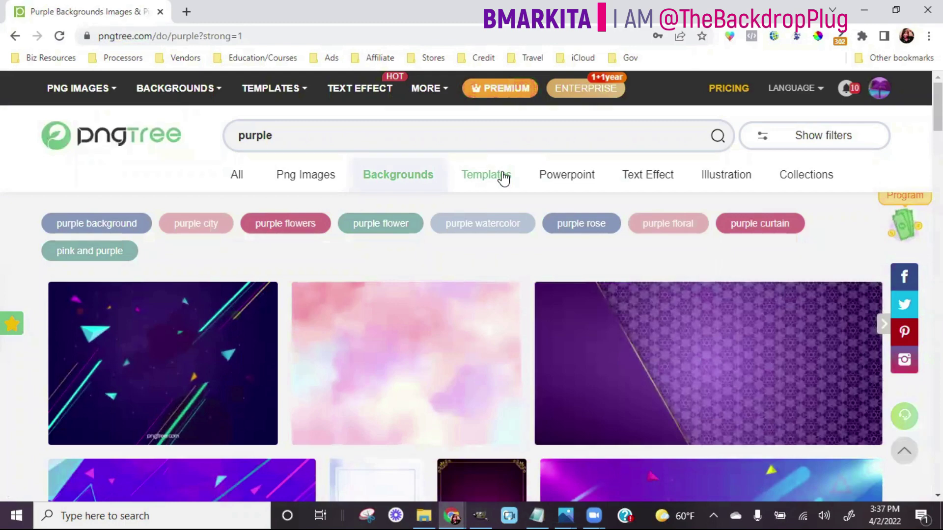
Browse the purple background results on Pngtree for a design suited to the backdrop.
{"action": "scroll", "coordinate": [697, 275], "scroll_direction": "down", "scroll_amount": 3}
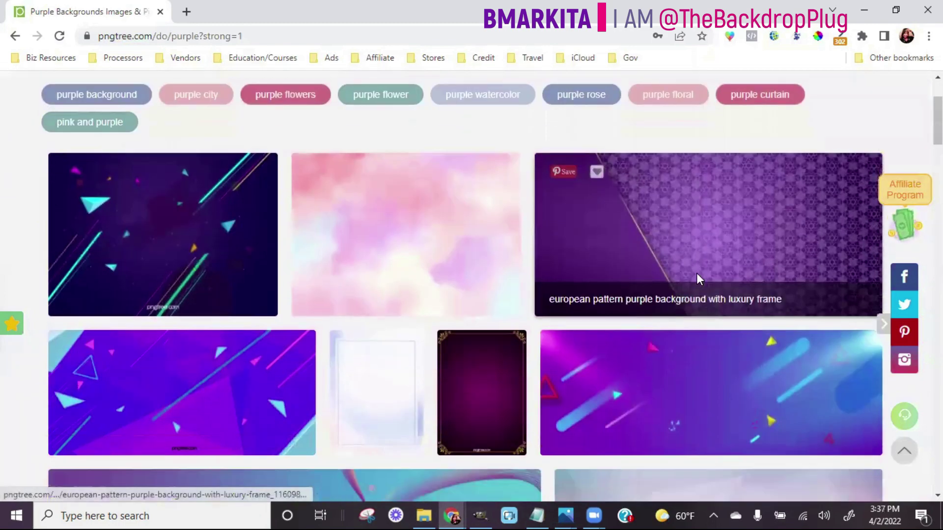
{"action": "scroll", "coordinate": [697, 275], "scroll_direction": "down", "scroll_amount": 4}
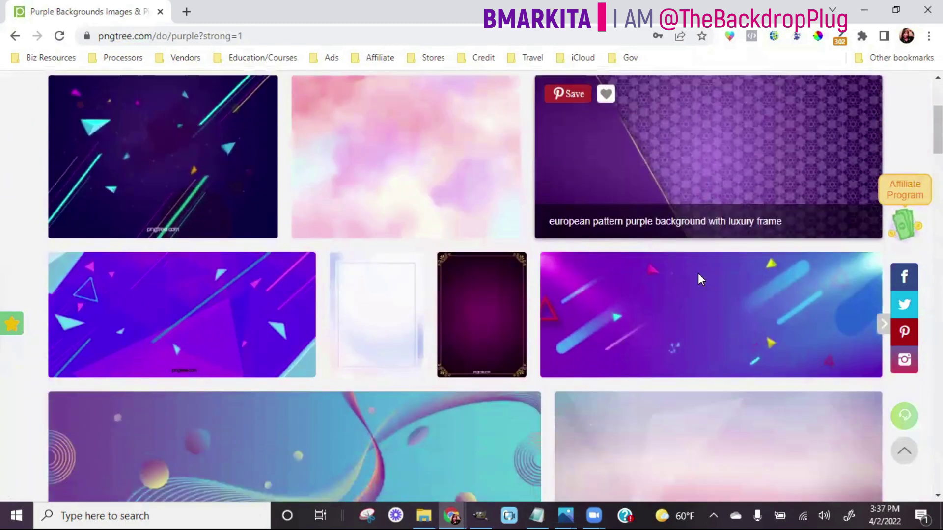
{"action": "scroll", "coordinate": [700, 279], "scroll_direction": "down", "scroll_amount": 4}
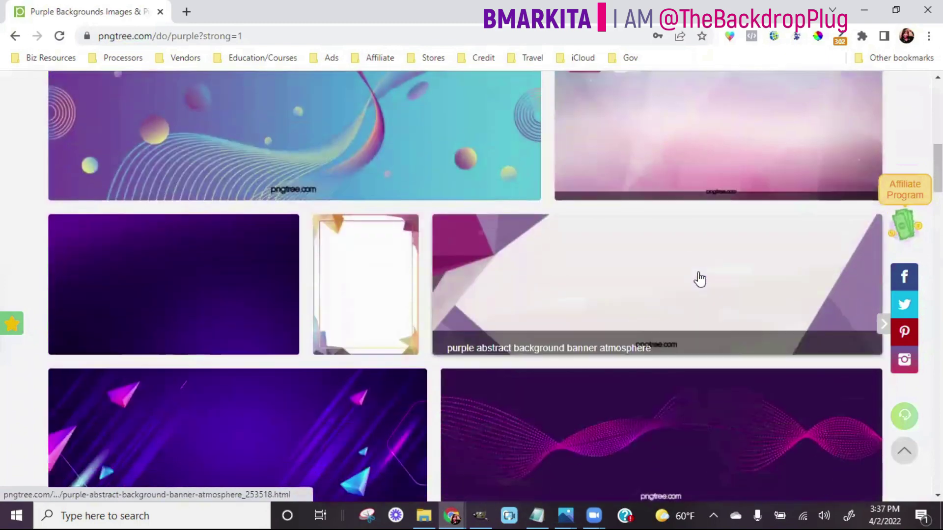
{"action": "scroll", "coordinate": [700, 277], "scroll_direction": "down", "scroll_amount": 1}
{"action": "scroll", "coordinate": [700, 278], "scroll_direction": "down", "scroll_amount": 3}
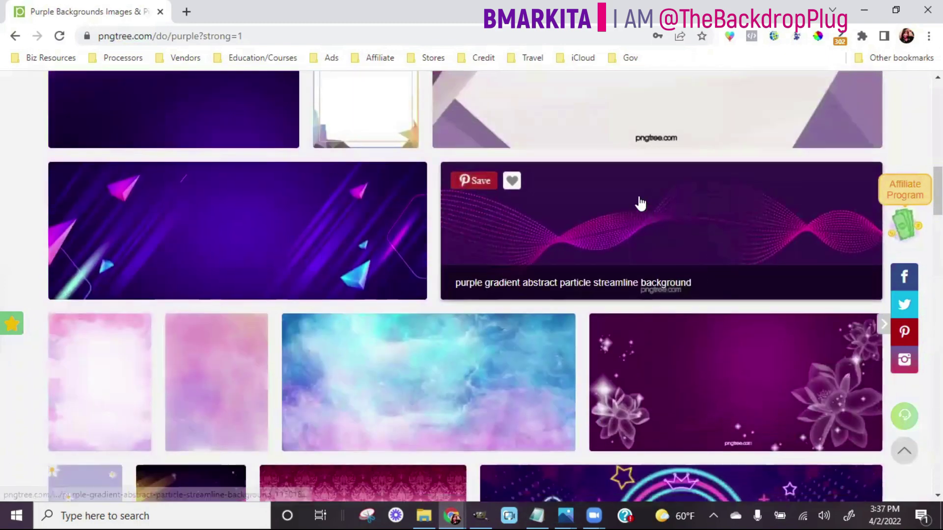
{"action": "scroll", "coordinate": [640, 205], "scroll_direction": "down", "scroll_amount": 1}
{"action": "scroll", "coordinate": [640, 204], "scroll_direction": "down", "scroll_amount": 10}
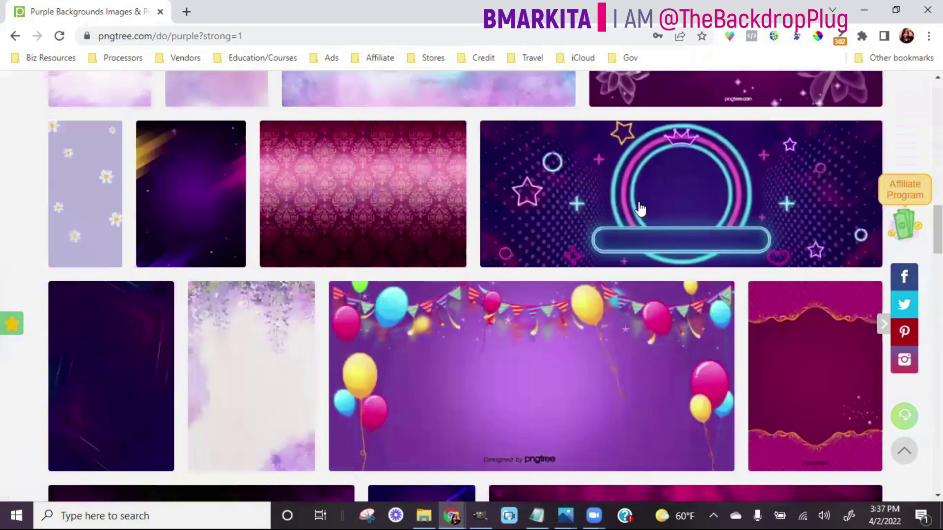
{"action": "scroll", "coordinate": [640, 206], "scroll_direction": "down", "scroll_amount": 3}
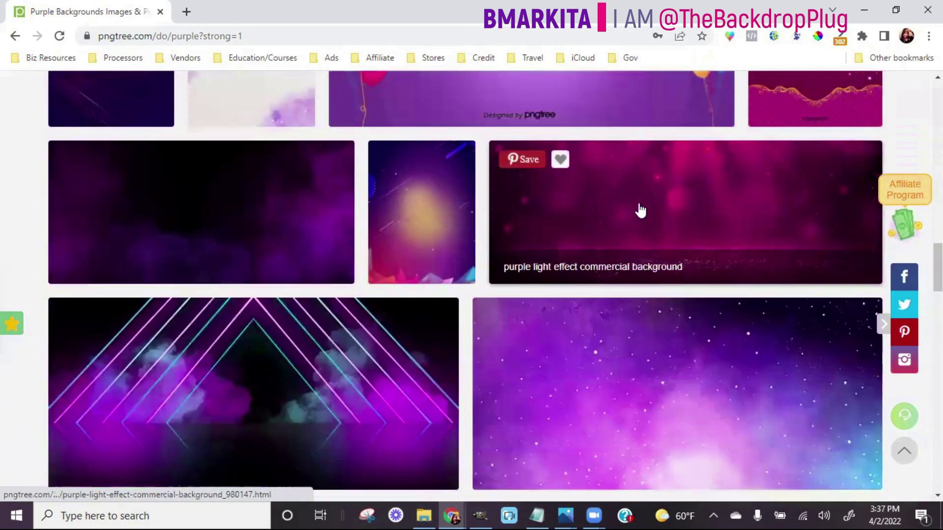
{"action": "scroll", "coordinate": [640, 209], "scroll_direction": "down", "scroll_amount": 3}
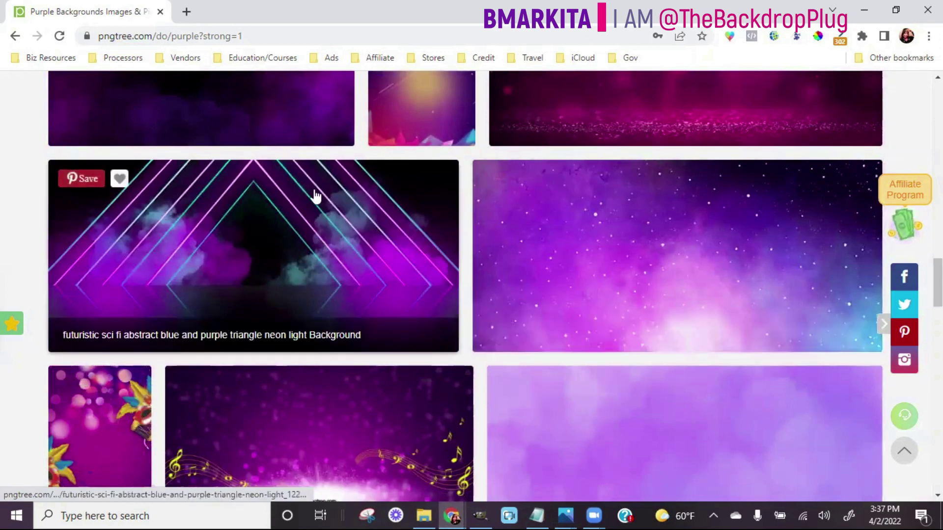
{"action": "scroll", "coordinate": [664, 319], "scroll_direction": "down", "scroll_amount": 3}
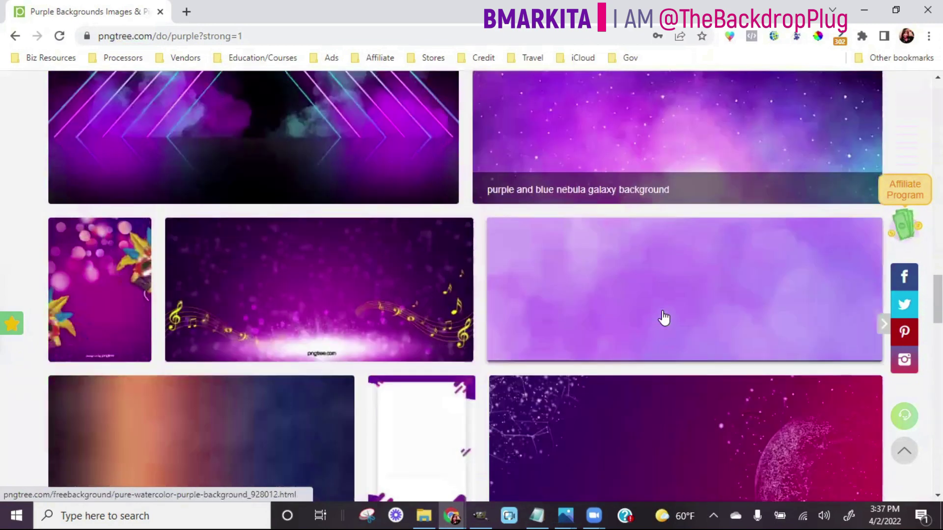
{"action": "scroll", "coordinate": [664, 318], "scroll_direction": "down", "scroll_amount": 4}
{"action": "scroll", "coordinate": [664, 317], "scroll_direction": "up", "scroll_amount": 7}
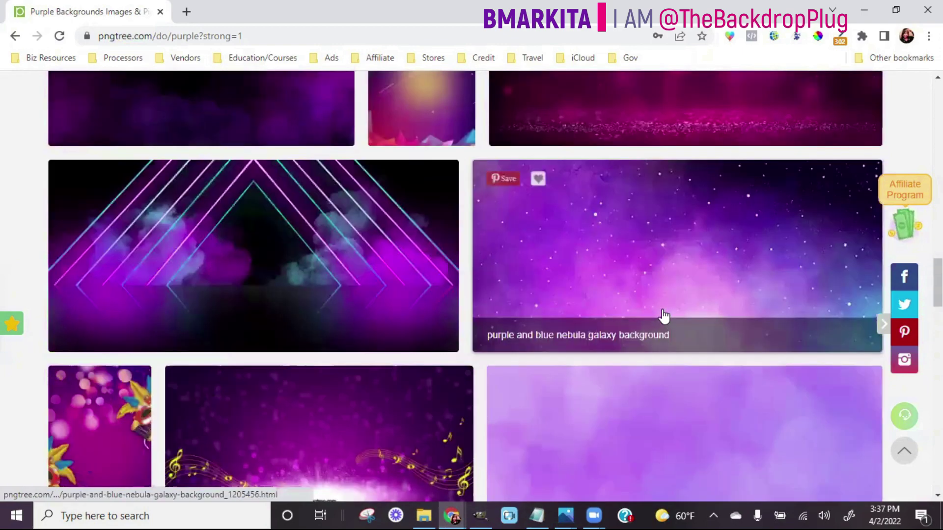
{"action": "scroll", "coordinate": [664, 317], "scroll_direction": "down", "scroll_amount": 12}
{"action": "scroll", "coordinate": [664, 314], "scroll_direction": "up", "scroll_amount": 9}
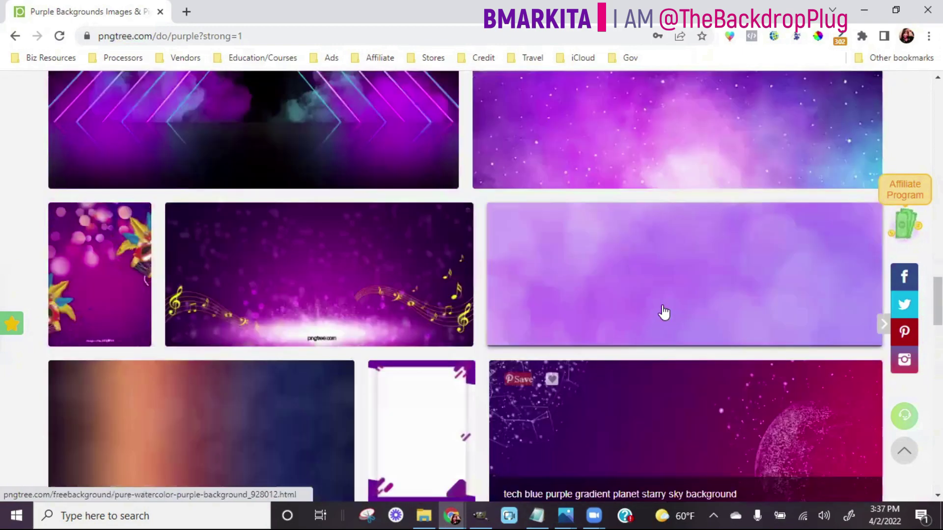
{"action": "scroll", "coordinate": [664, 313], "scroll_direction": "up", "scroll_amount": 10}
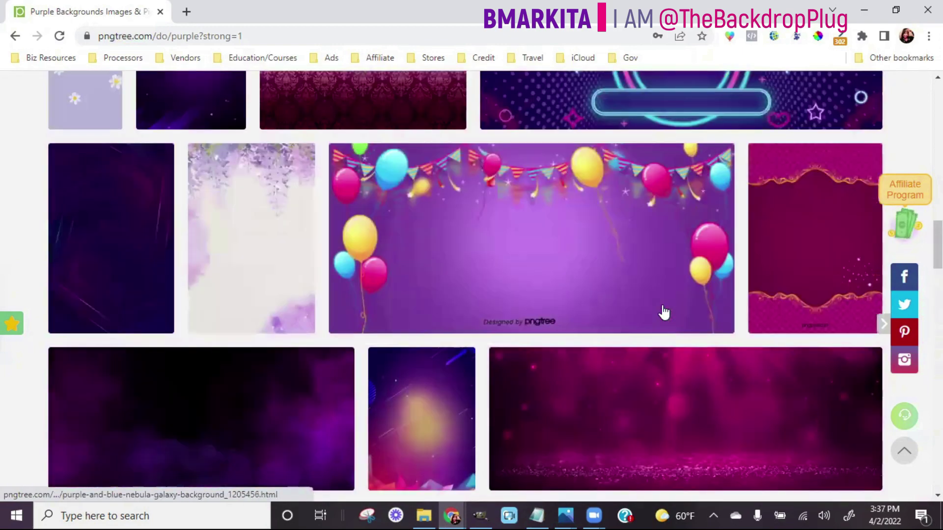
{"action": "scroll", "coordinate": [664, 312], "scroll_direction": "up", "scroll_amount": 8}
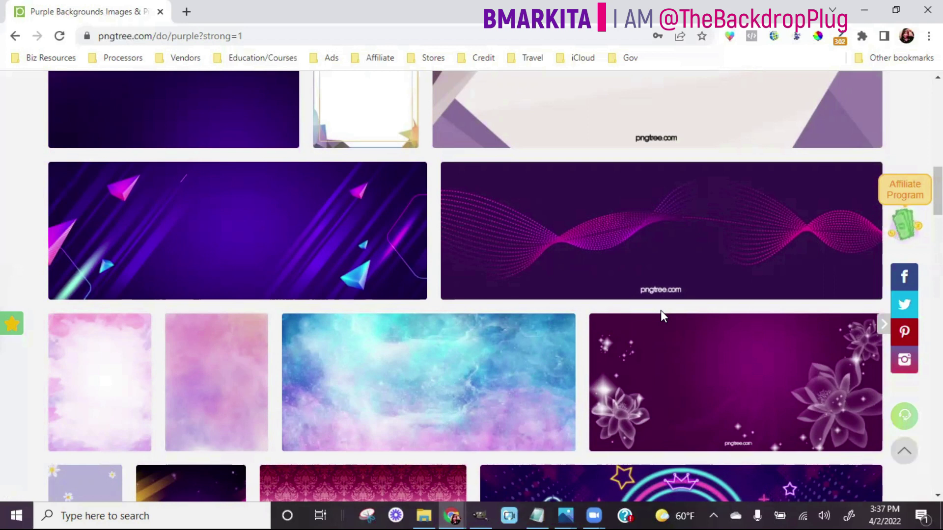
Open the "Beautiful Purple Smoke Effect Background" from the purple background results and download it as a PNG.
{"action": "mouse_move", "coordinate": [718, 332]}
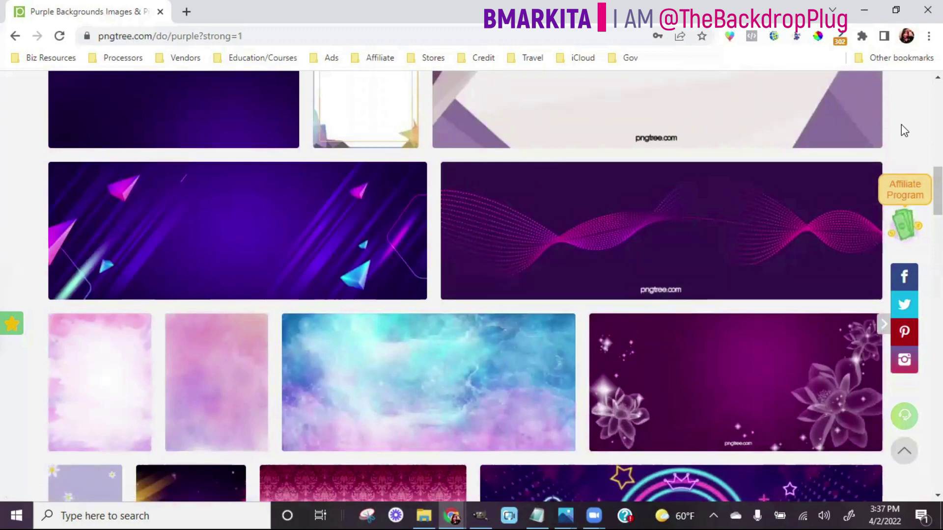
{"action": "scroll", "coordinate": [903, 138], "scroll_direction": "down", "scroll_amount": 15}
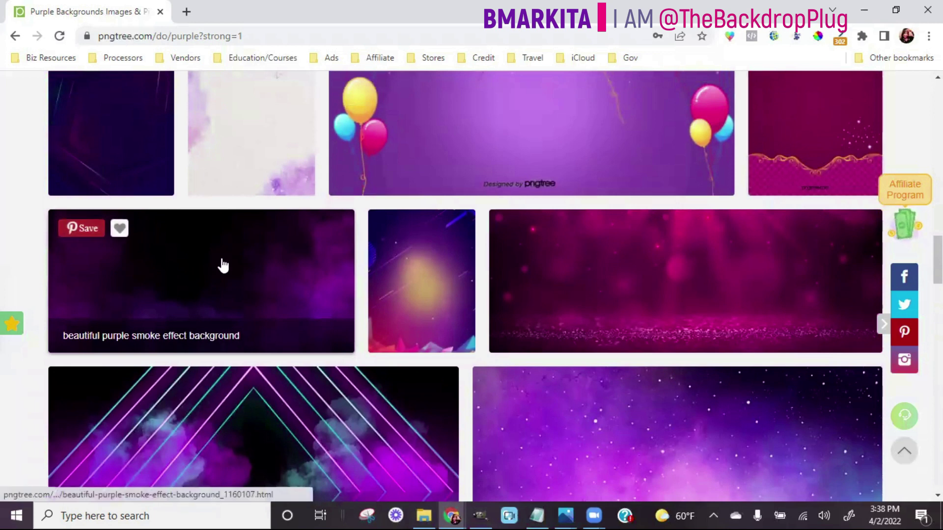
{"action": "left_click", "coordinate": [223, 263]}
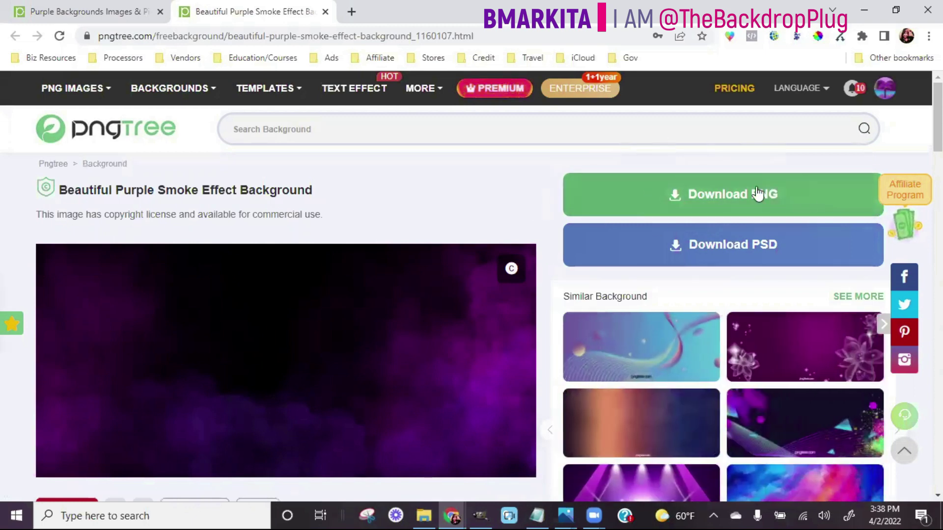
{"action": "left_click", "coordinate": [728, 198]}
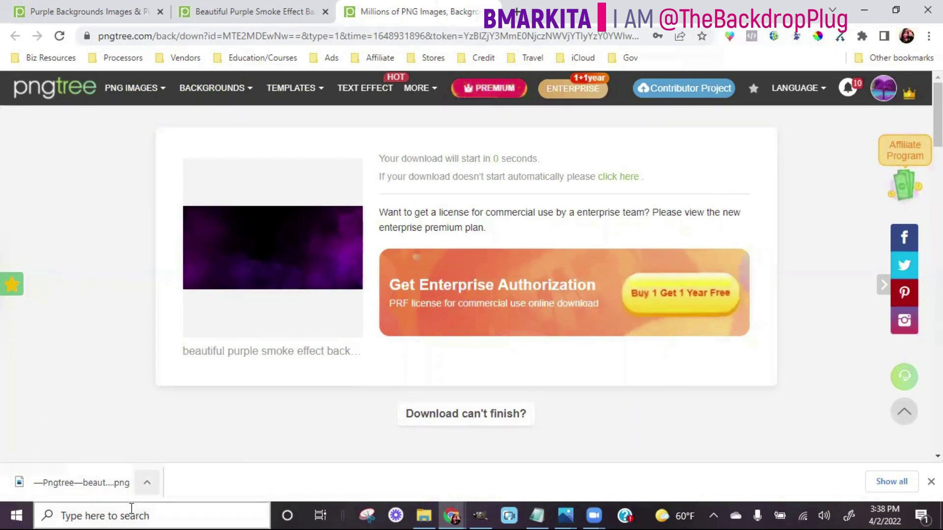
Switch to GIMP and open the newest Pngtree purple smoke effect PNG from the Downloads folder as a layer.
{"action": "left_click", "coordinate": [482, 513]}
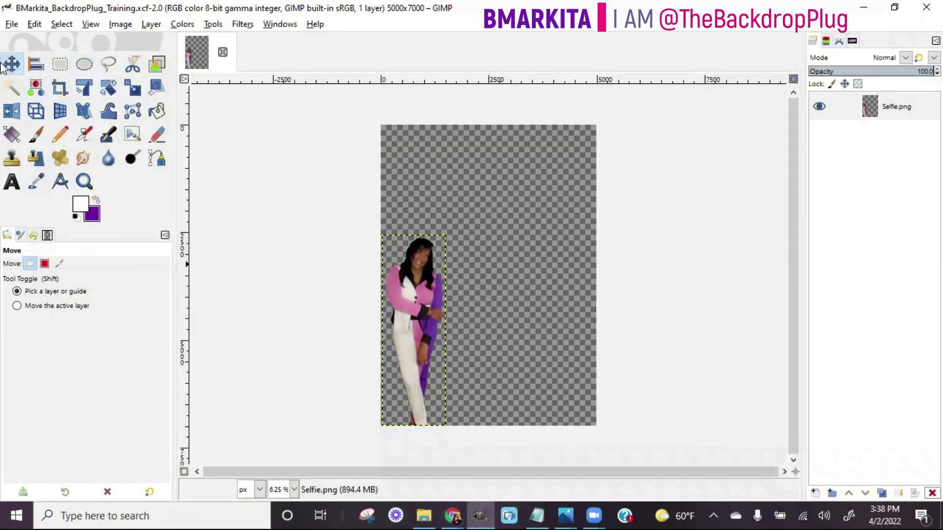
{"action": "left_click", "coordinate": [10, 26]}
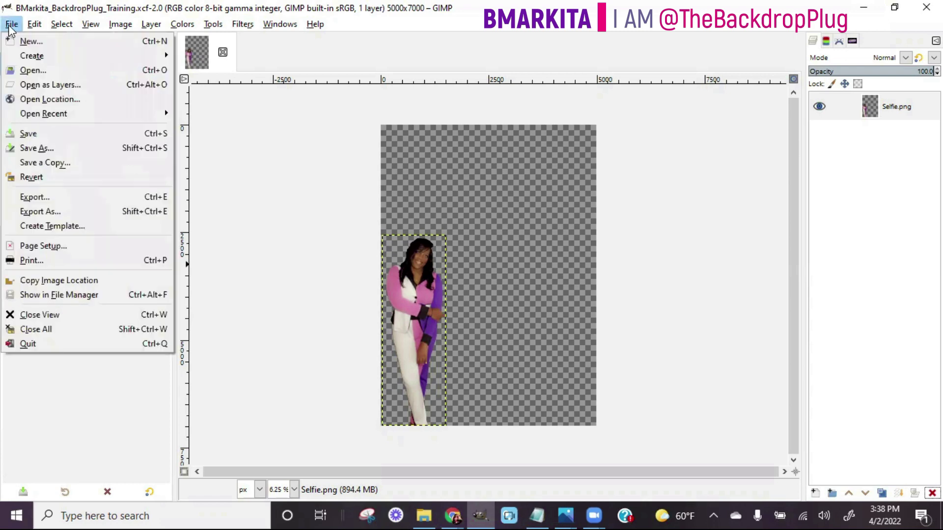
{"action": "left_click", "coordinate": [30, 86]}
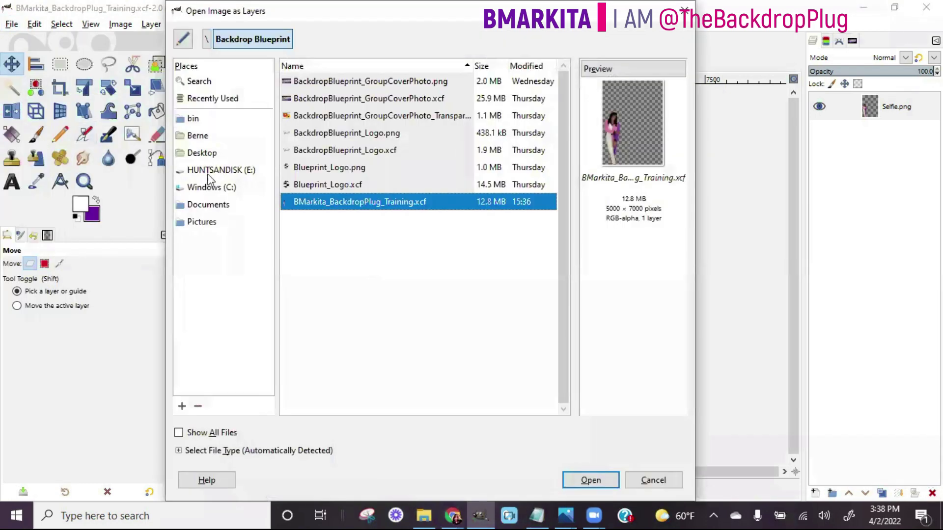
{"action": "left_click", "coordinate": [212, 155]}
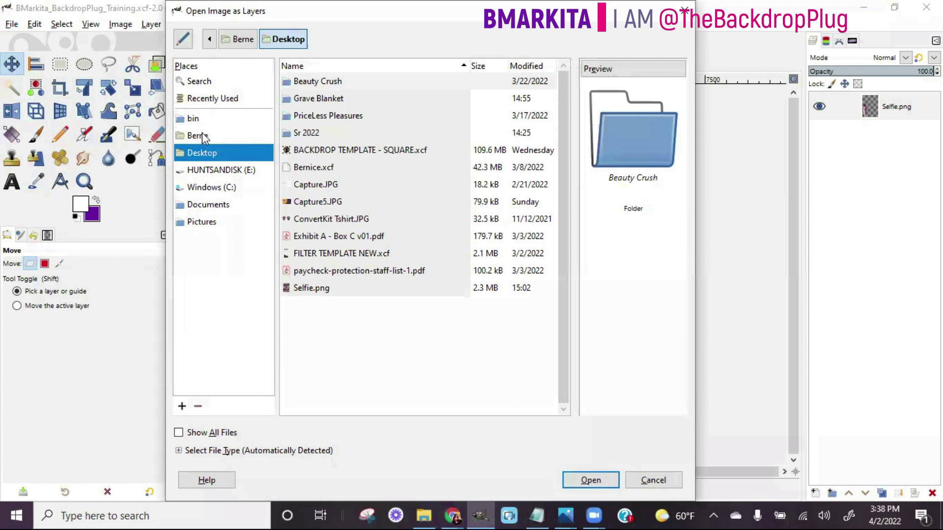
{"action": "left_click", "coordinate": [205, 137]}
{"action": "double_click", "coordinate": [317, 219]}
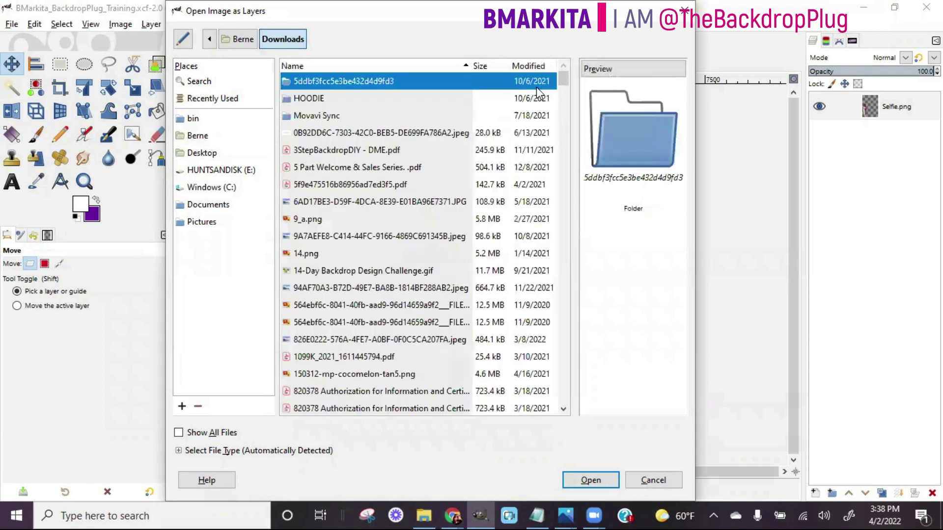
{"action": "left_click", "coordinate": [526, 66]}
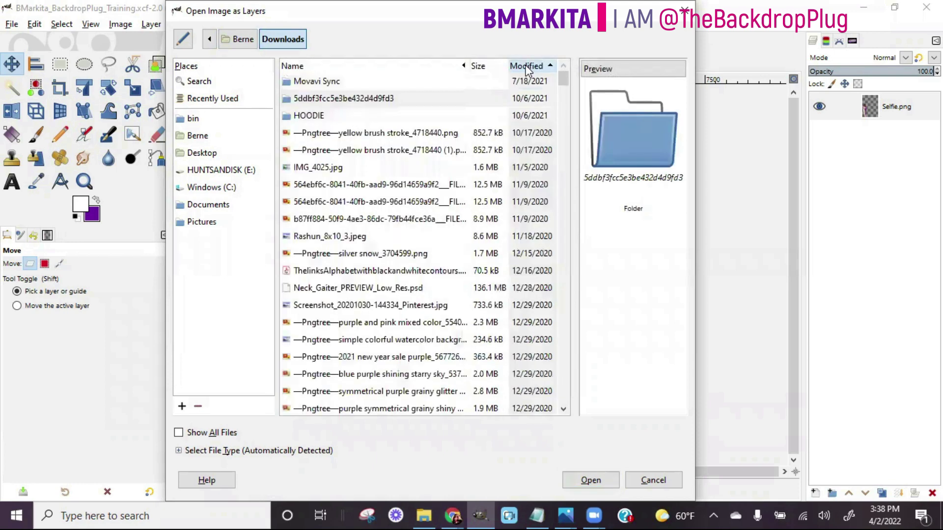
{"action": "left_click", "coordinate": [526, 67]}
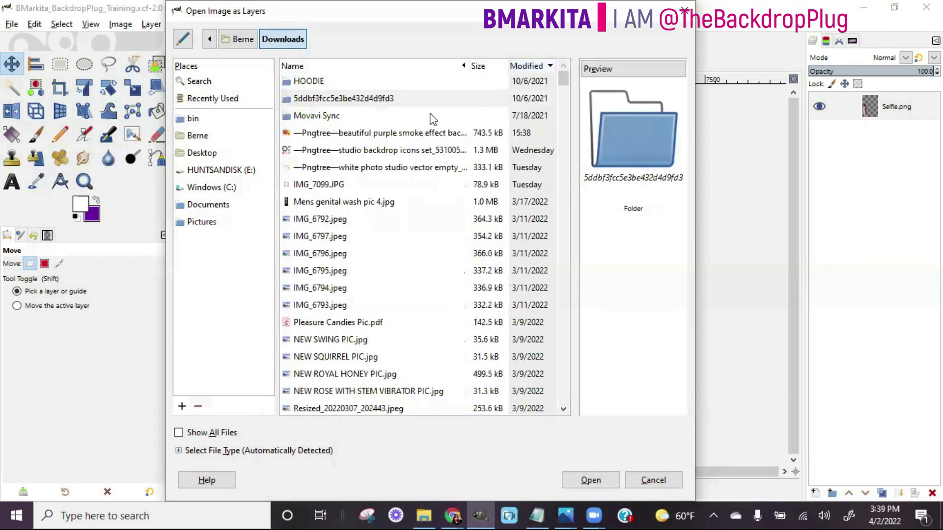
{"action": "left_click", "coordinate": [403, 134]}
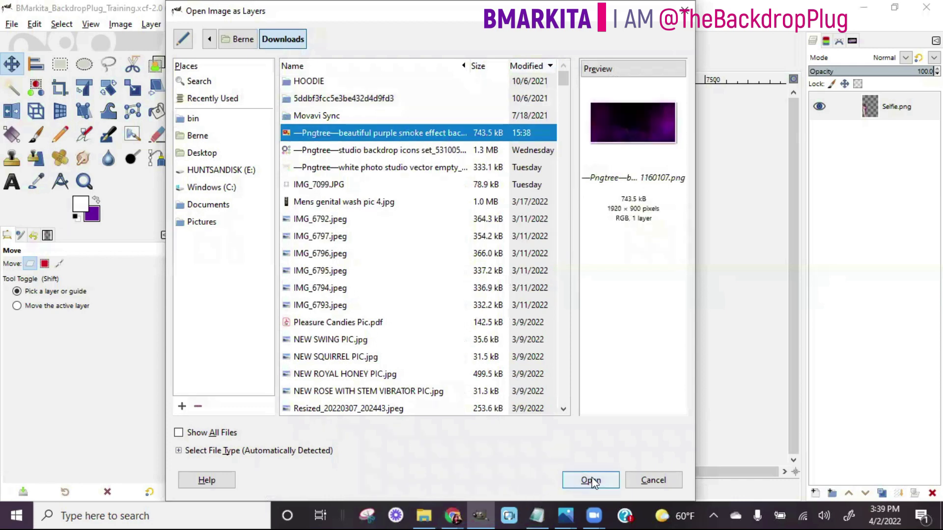
{"action": "left_click", "coordinate": [591, 480]}
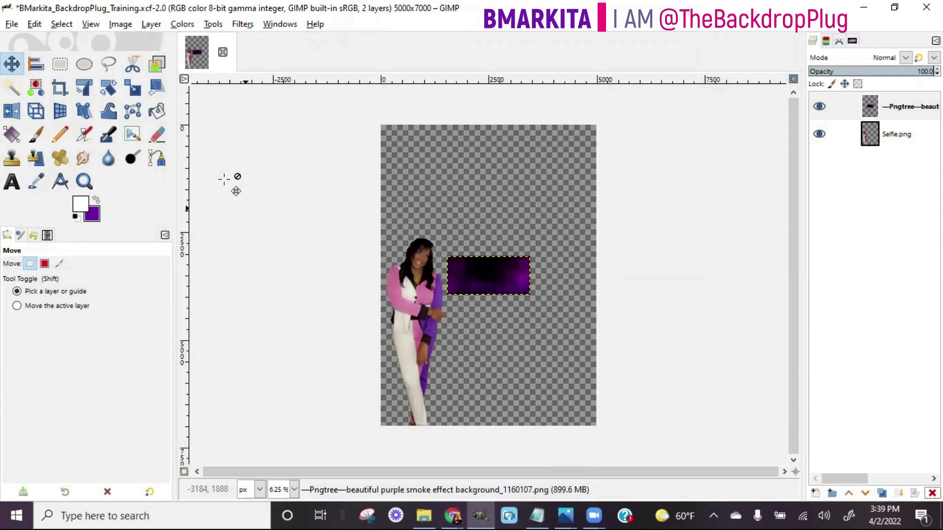
Scale the purple smoke layer proportionally to 15175 × 7113 px so it covers the whole canvas.
{"action": "left_click", "coordinate": [133, 92]}
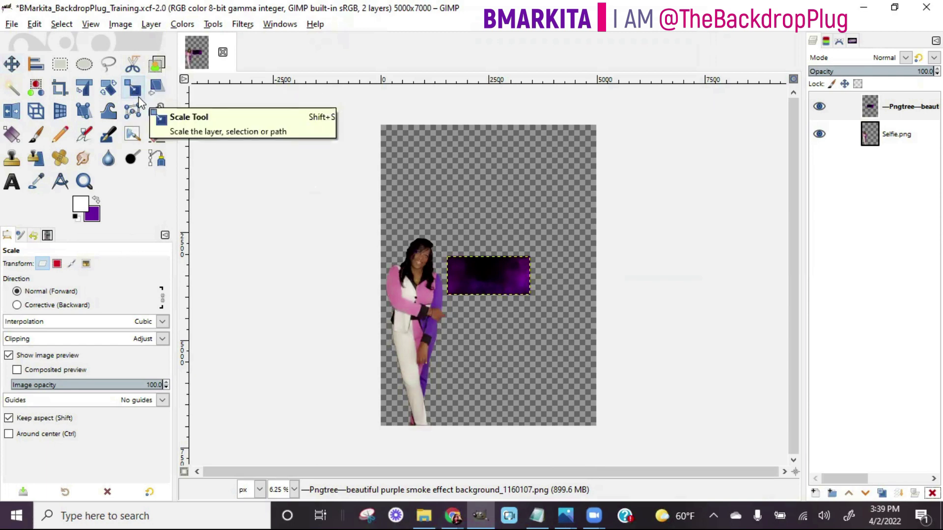
{"action": "left_click", "coordinate": [518, 283]}
{"action": "left_click_drag", "start_coordinate": [537, 265], "coordinate": [609, 114]}
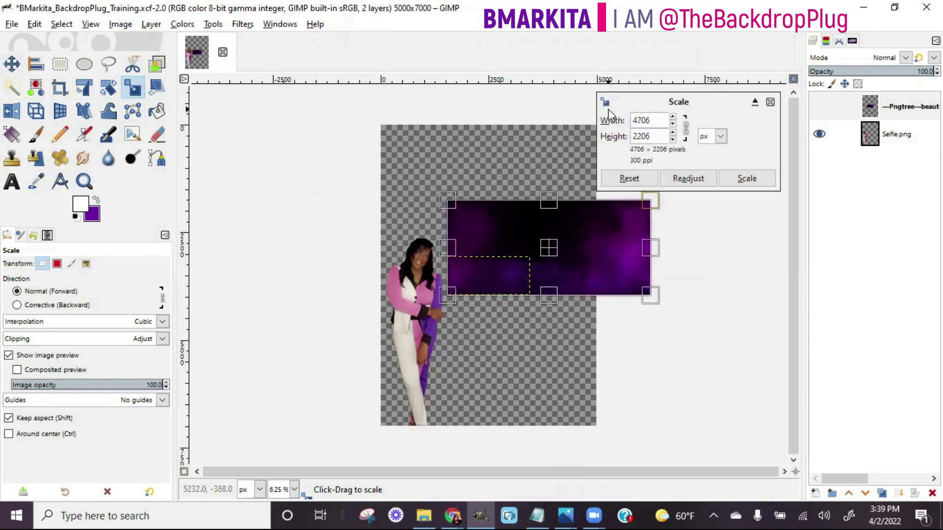
{"action": "left_click_drag", "start_coordinate": [444, 296], "coordinate": [211, 508]}
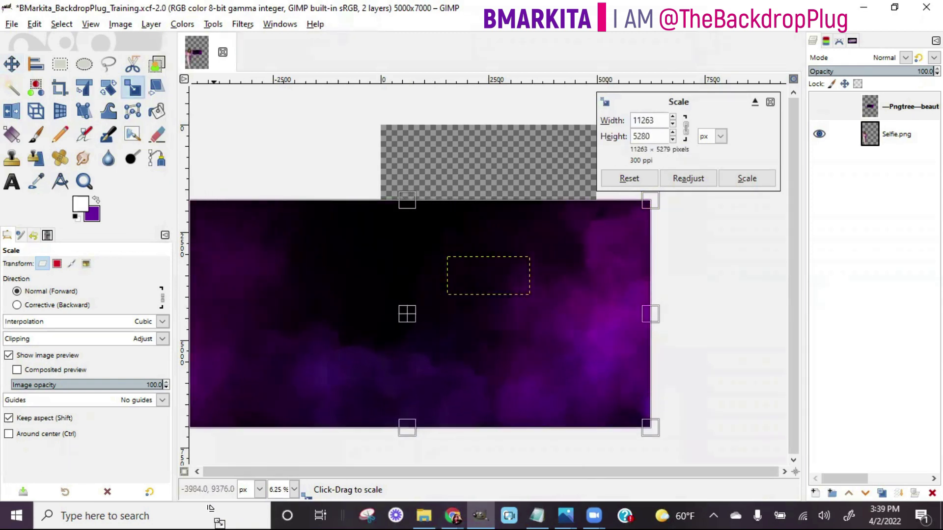
{"action": "left_click_drag", "start_coordinate": [622, 225], "coordinate": [755, 85]}
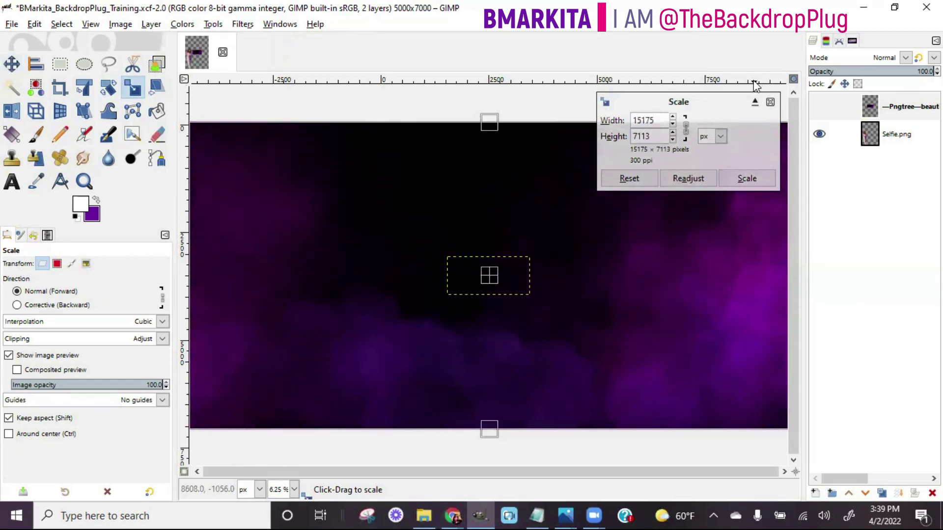
{"action": "left_click", "coordinate": [757, 183]}
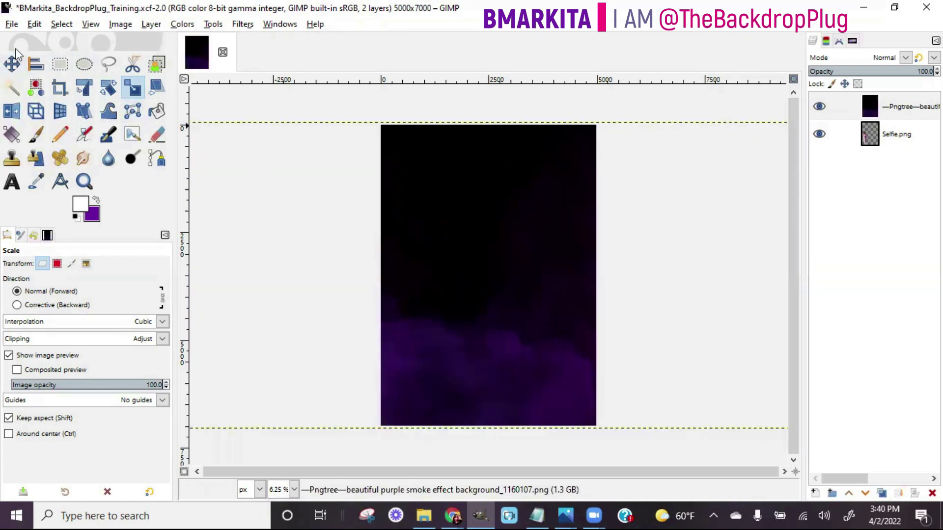
Move the purple smoke layer sideways so its brighter clouds on the right fill more of the canvas.
{"action": "left_click", "coordinate": [12, 65]}
{"action": "left_click_drag", "start_coordinate": [479, 350], "coordinate": [595, 347]}
{"action": "left_click_drag", "start_coordinate": [463, 361], "coordinate": [316, 361]}
{"action": "left_click_drag", "start_coordinate": [515, 357], "coordinate": [437, 360]}
{"action": "left_click_drag", "start_coordinate": [524, 355], "coordinate": [502, 364]}
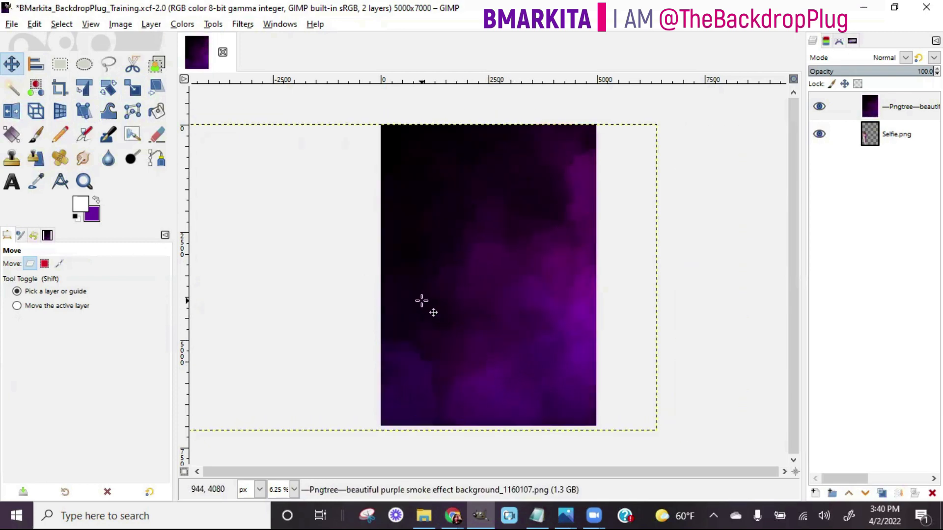
Pick the purple smoke layer with the Alignment tool and align its right edge with the canvas's right edge.
{"action": "left_click", "coordinate": [31, 65]}
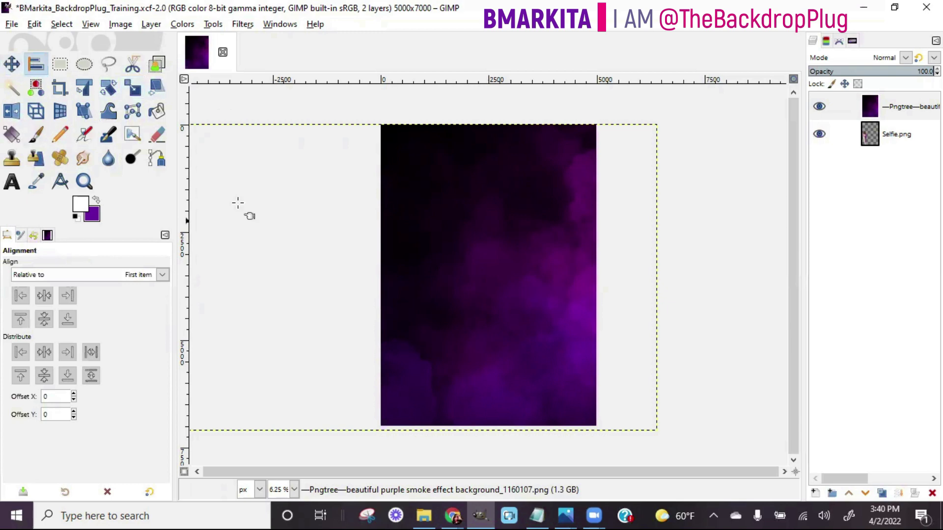
{"action": "left_click", "coordinate": [640, 142]}
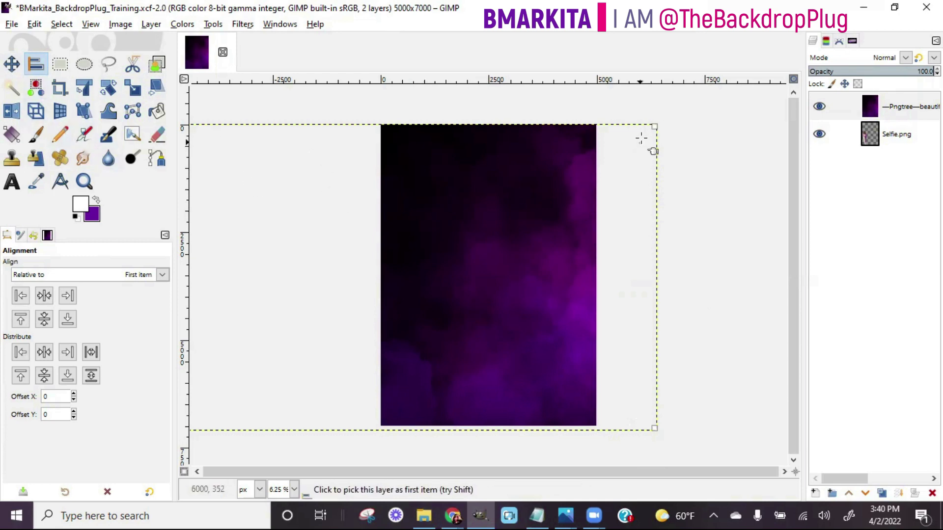
{"action": "left_click", "coordinate": [246, 247]}
{"action": "left_click", "coordinate": [68, 296]}
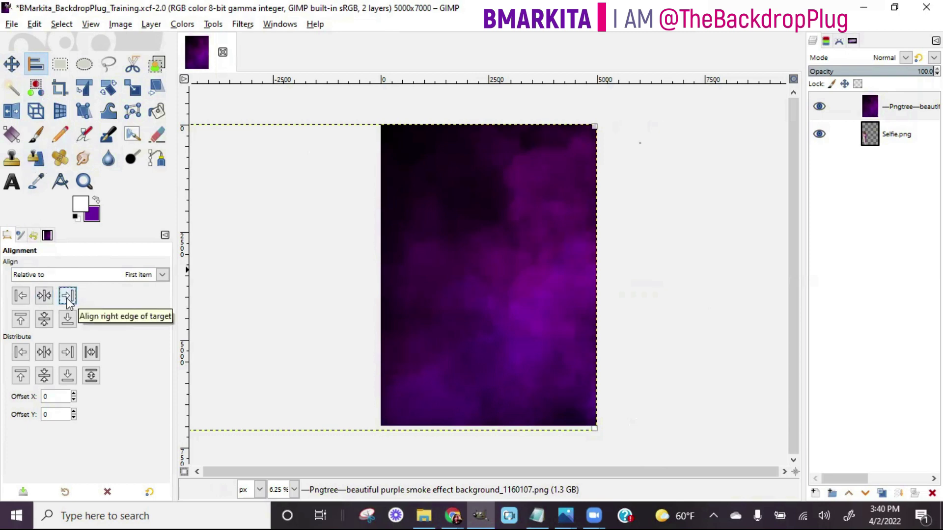
Try aligning the purple smoke layer to the canvas's horizontal centre, left edge, top edge and vertical middle.
{"action": "left_click", "coordinate": [48, 295]}
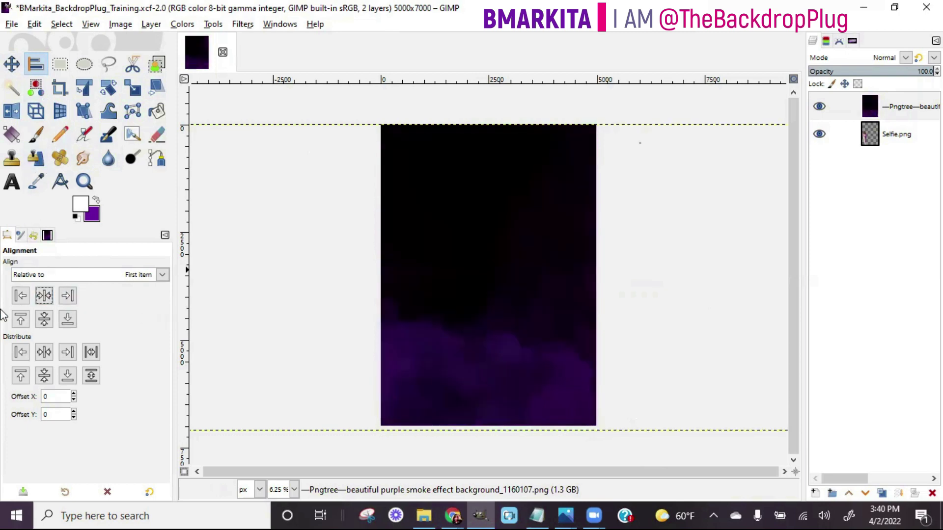
{"action": "left_click", "coordinate": [20, 297]}
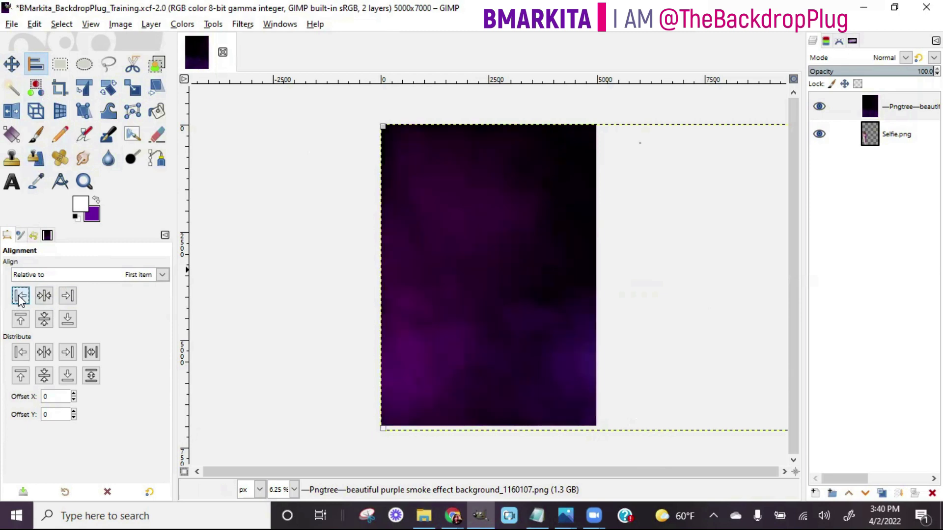
{"action": "left_click", "coordinate": [21, 321]}
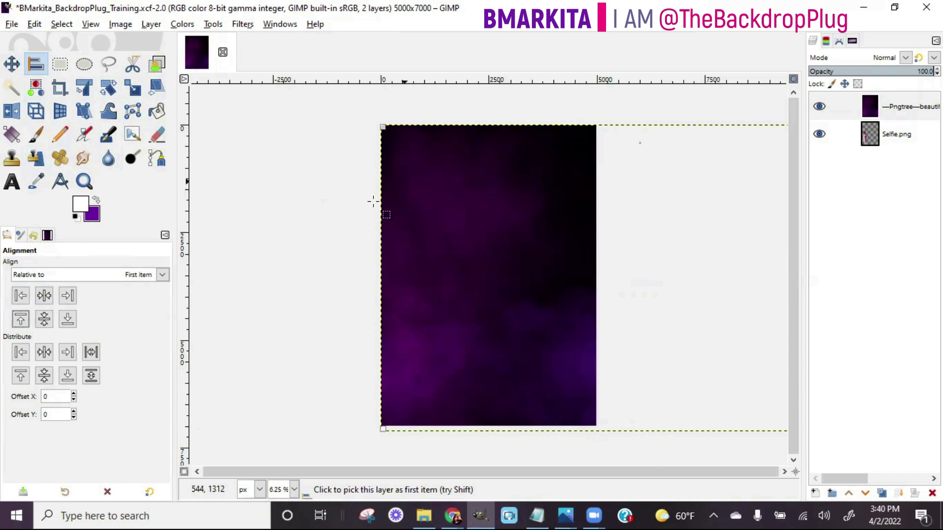
{"action": "left_click", "coordinate": [45, 320]}
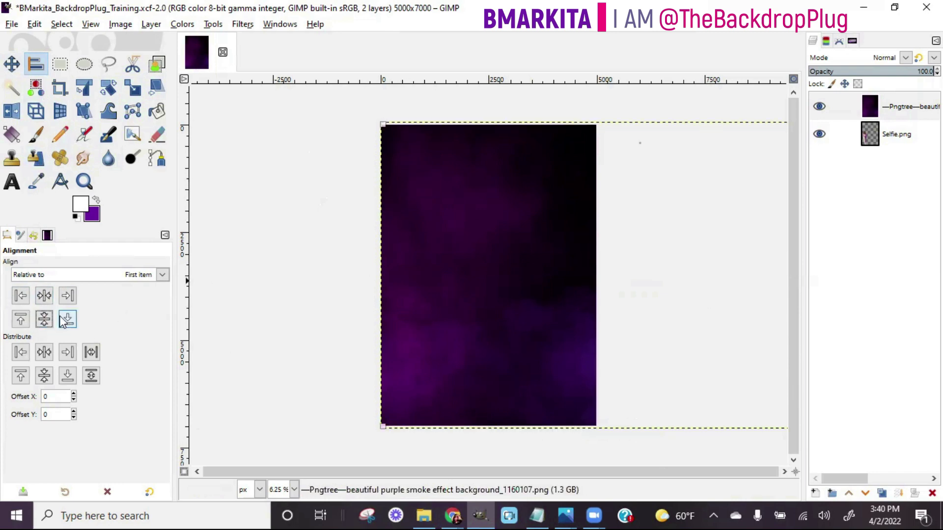
Align the purple smoke layer to the canvas's bottom and right edges, and lower it beneath Selfie.png.
{"action": "left_click", "coordinate": [68, 320]}
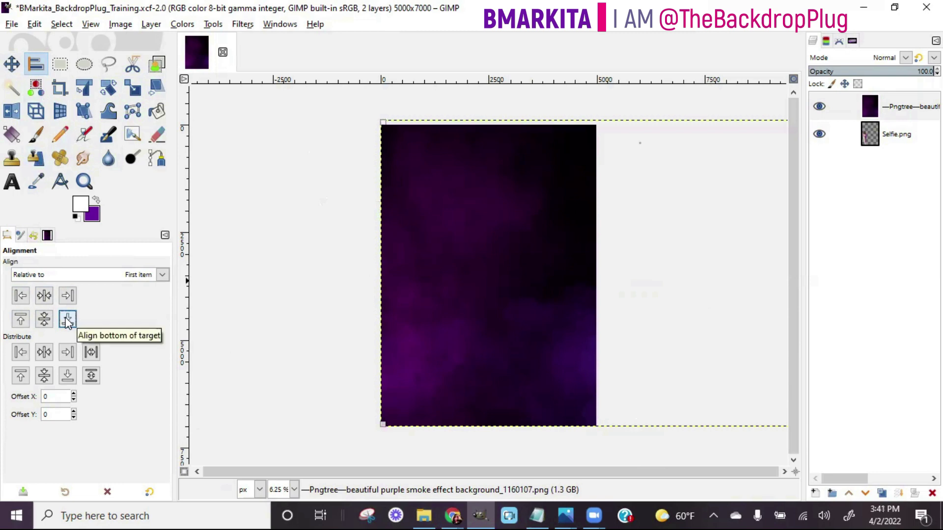
{"action": "left_click", "coordinate": [68, 296]}
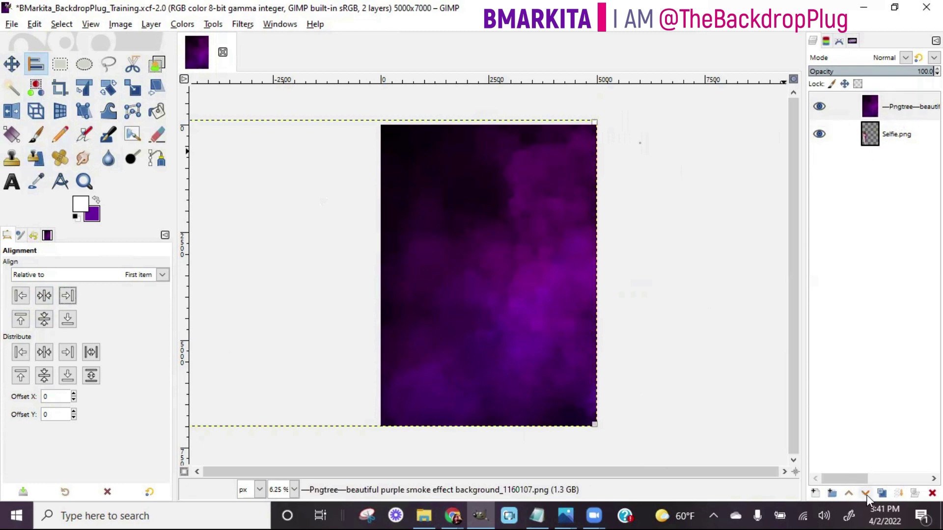
{"action": "left_click", "coordinate": [905, 104]}
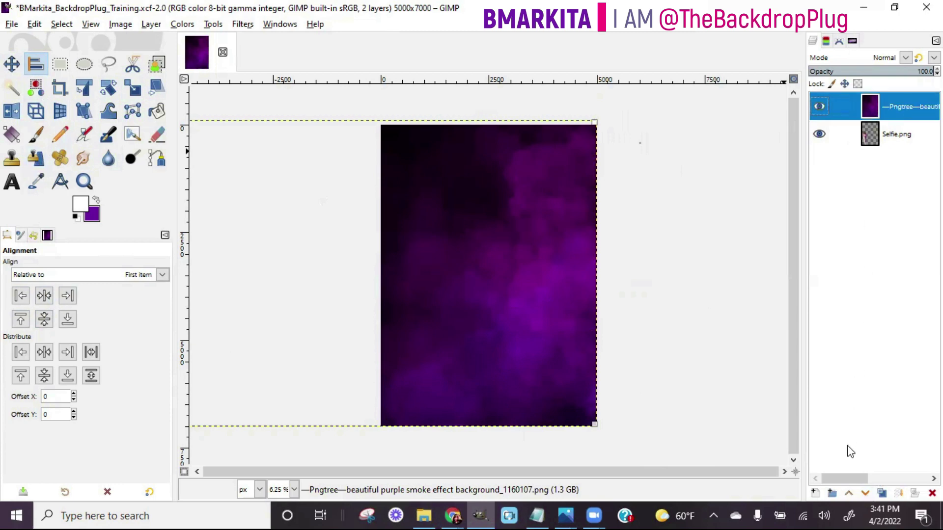
{"action": "left_click", "coordinate": [866, 493]}
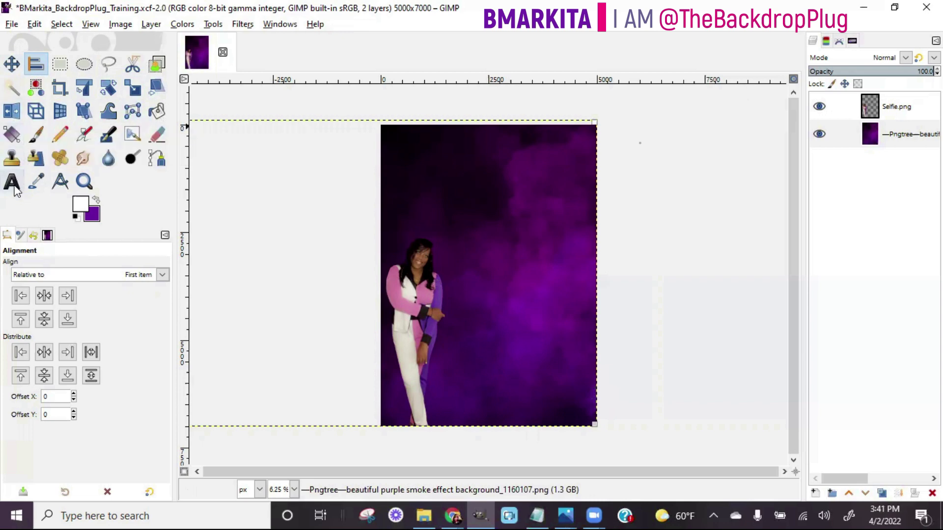
Activate the Text tool and look through the installed fonts from the start of the list to the Calibri family.
{"action": "left_click", "coordinate": [14, 187]}
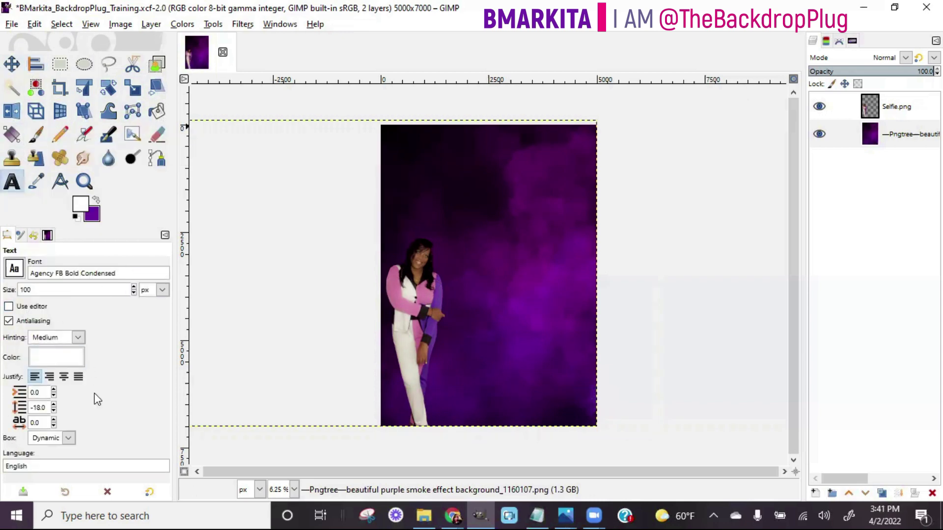
{"action": "left_click", "coordinate": [14, 269]}
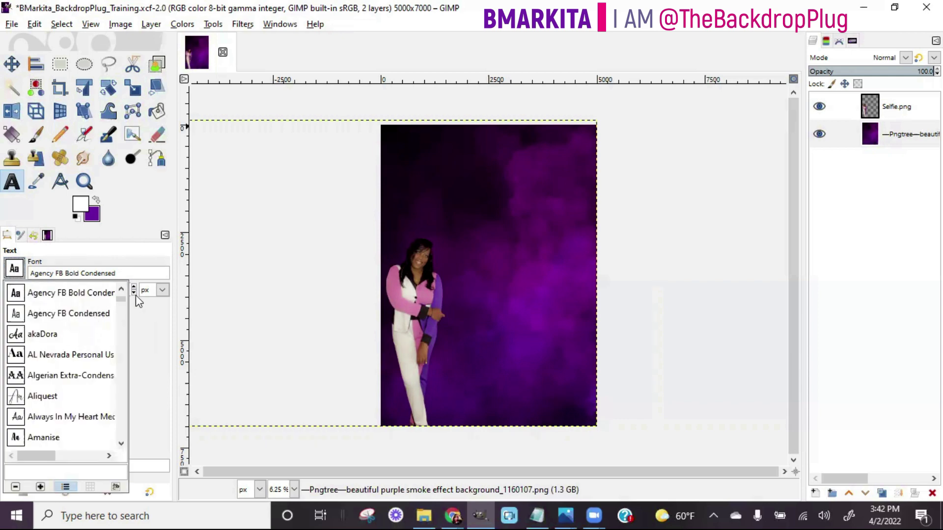
{"action": "scroll", "coordinate": [121, 297], "scroll_direction": "up", "scroll_amount": 5}
{"action": "scroll", "coordinate": [99, 310], "scroll_direction": "down", "scroll_amount": 2}
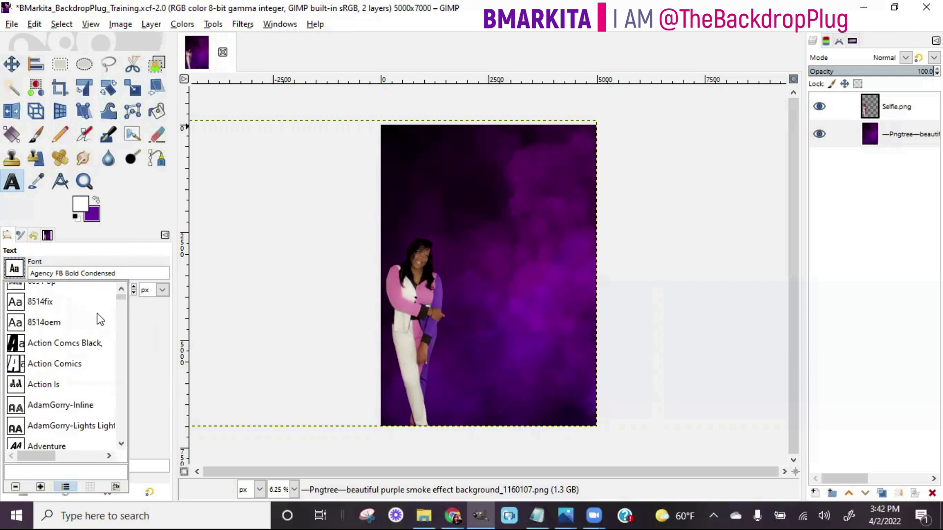
{"action": "scroll", "coordinate": [98, 324], "scroll_direction": "down", "scroll_amount": 5}
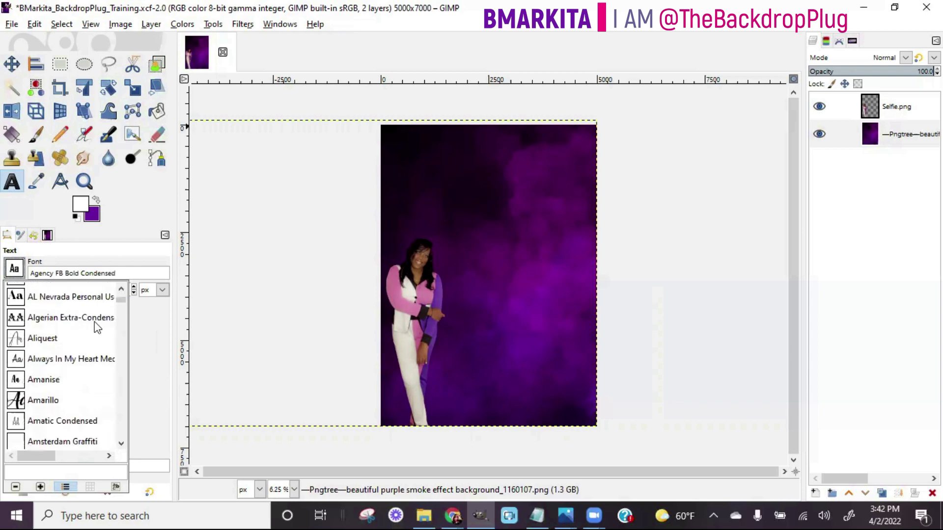
{"action": "scroll", "coordinate": [93, 322], "scroll_direction": "down", "scroll_amount": 4}
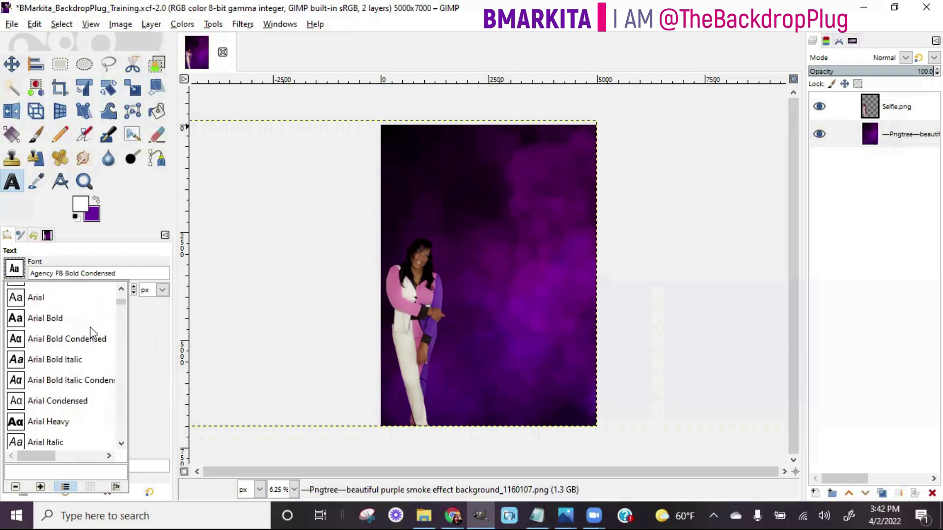
{"action": "scroll", "coordinate": [90, 333], "scroll_direction": "down", "scroll_amount": 5}
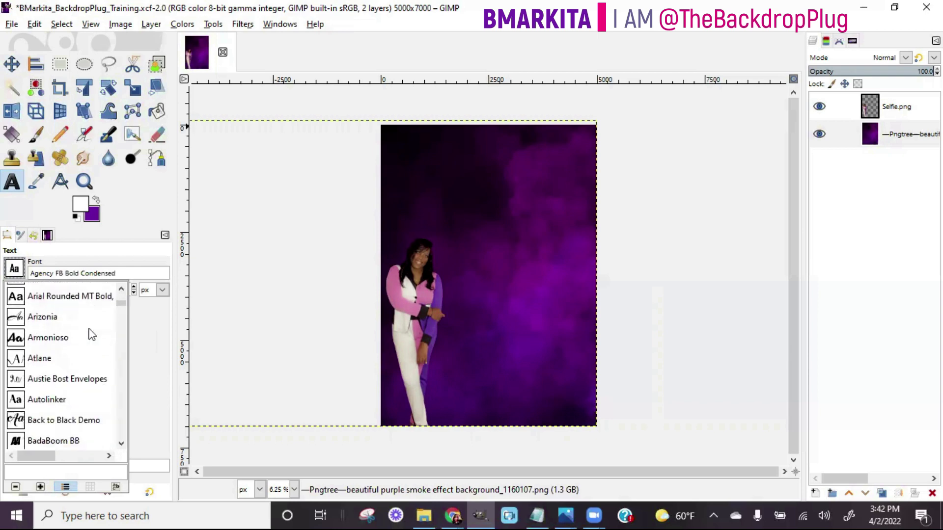
{"action": "scroll", "coordinate": [88, 334], "scroll_direction": "down", "scroll_amount": 5}
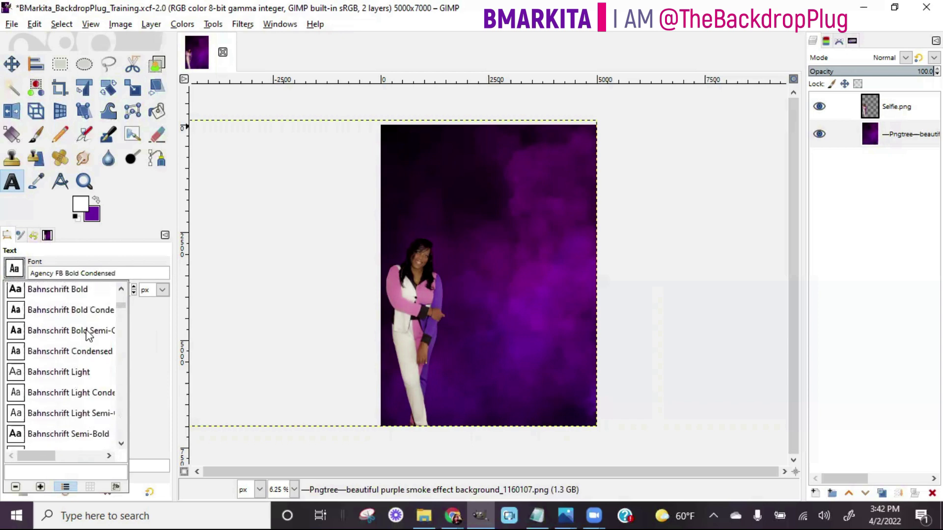
{"action": "scroll", "coordinate": [86, 330], "scroll_direction": "down", "scroll_amount": 5}
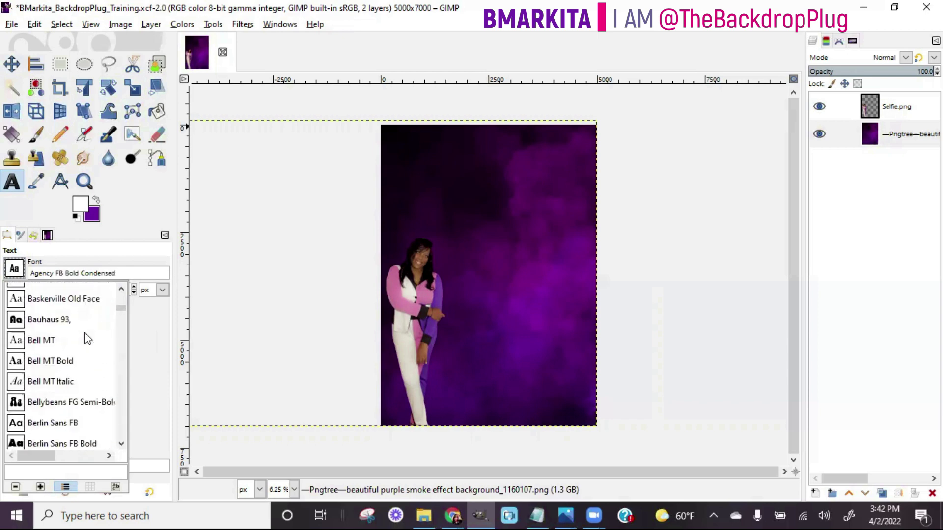
{"action": "scroll", "coordinate": [84, 332], "scroll_direction": "down", "scroll_amount": 3}
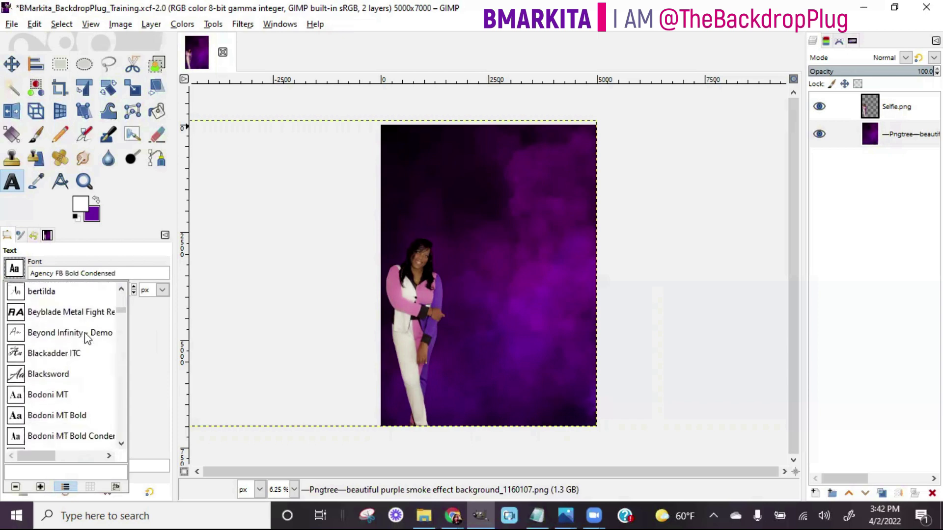
{"action": "scroll", "coordinate": [85, 332], "scroll_direction": "down", "scroll_amount": 5}
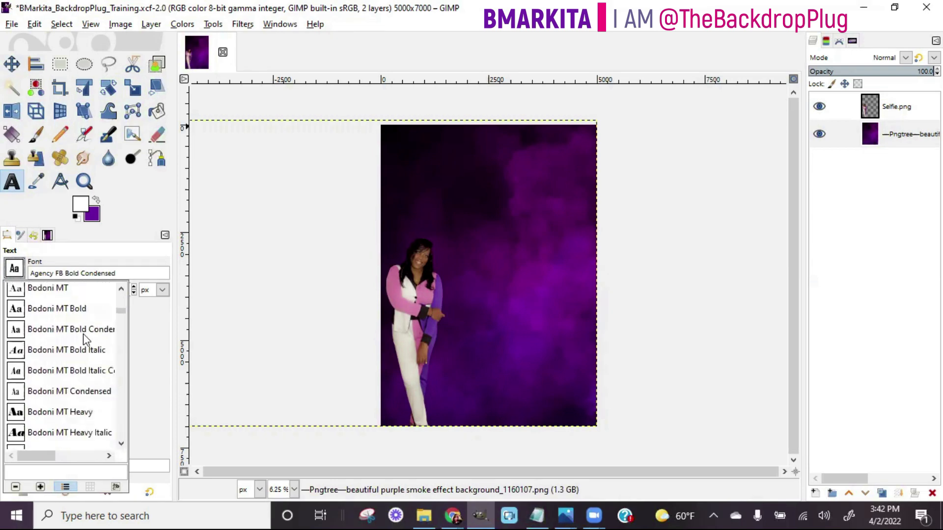
{"action": "scroll", "coordinate": [84, 339], "scroll_direction": "down", "scroll_amount": 3}
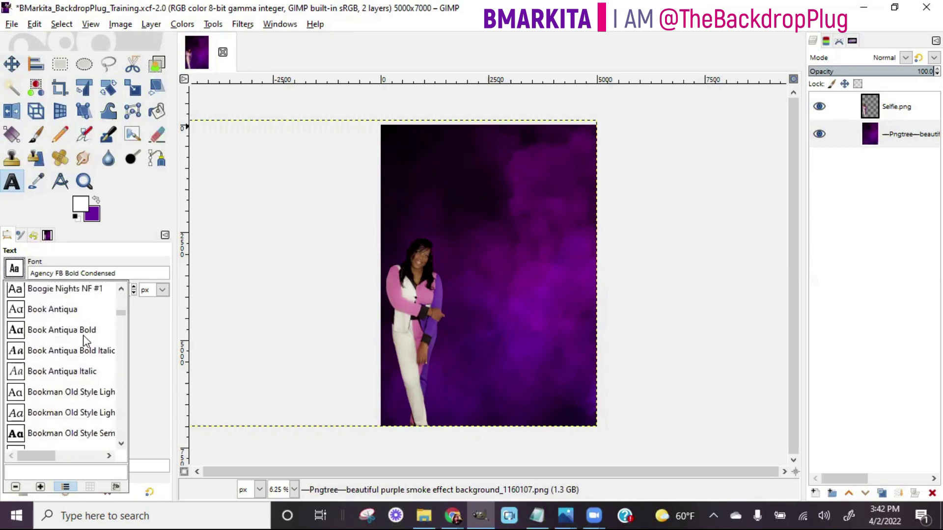
{"action": "scroll", "coordinate": [84, 339], "scroll_direction": "down", "scroll_amount": 3}
{"action": "scroll", "coordinate": [84, 340], "scroll_direction": "down", "scroll_amount": 5}
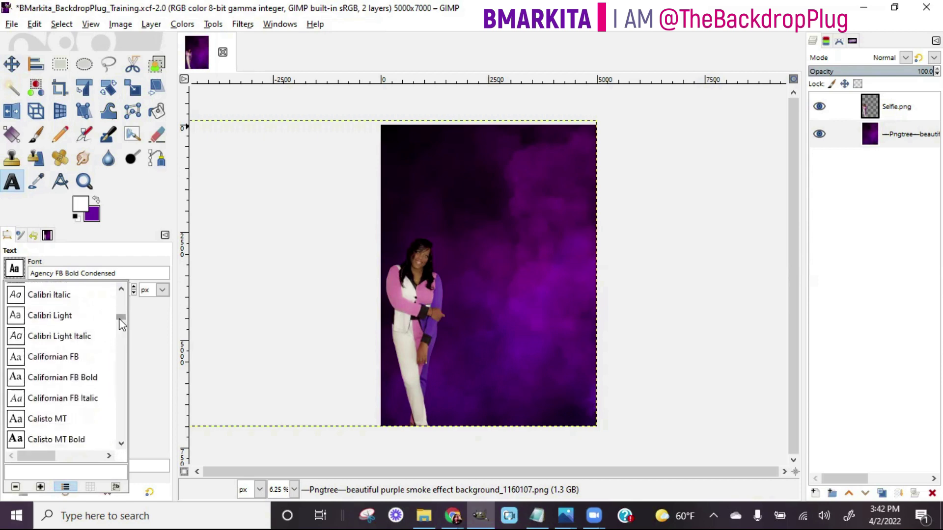
{"action": "left_click_drag", "start_coordinate": [121, 319], "coordinate": [123, 295]}
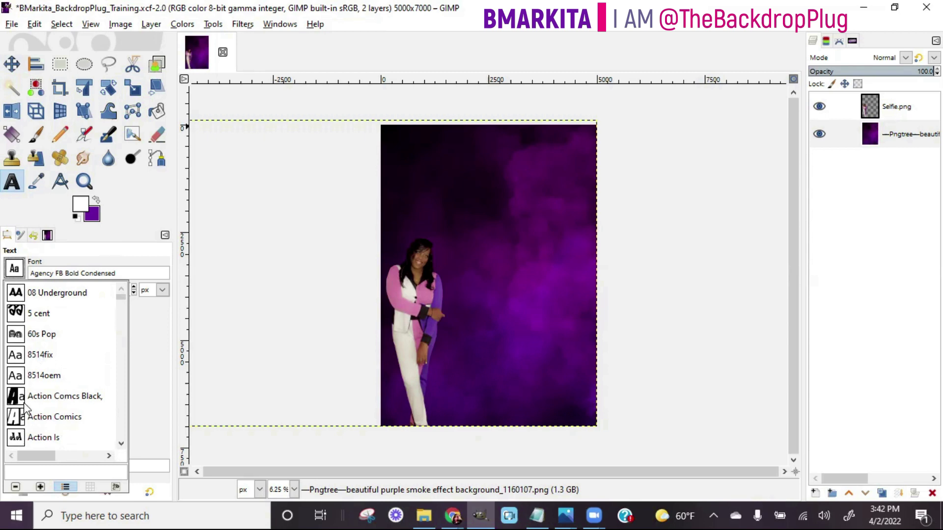
{"action": "left_click", "coordinate": [118, 239]}
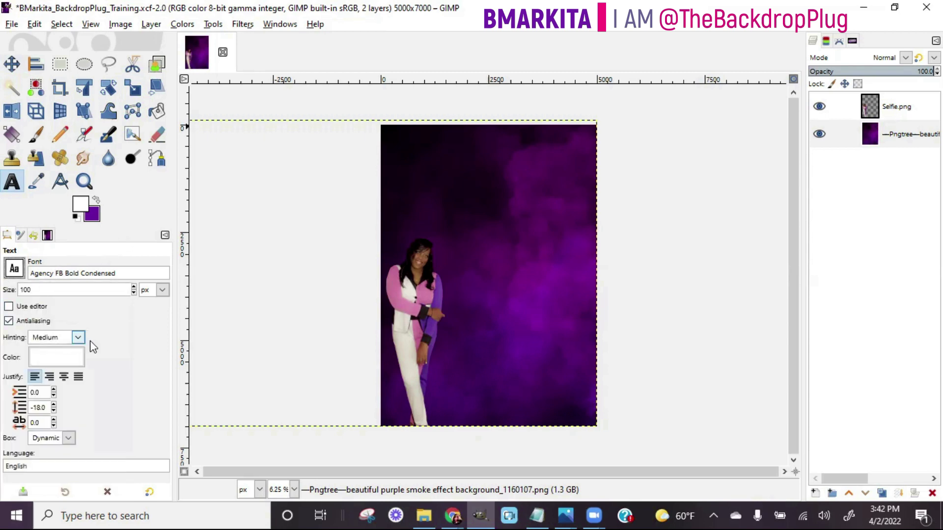
Add the text BACKDROP in white Agency FB Bold Condensed near the canvas's upper left and enlarge it to 1122 px.
{"action": "left_click", "coordinate": [397, 166]}
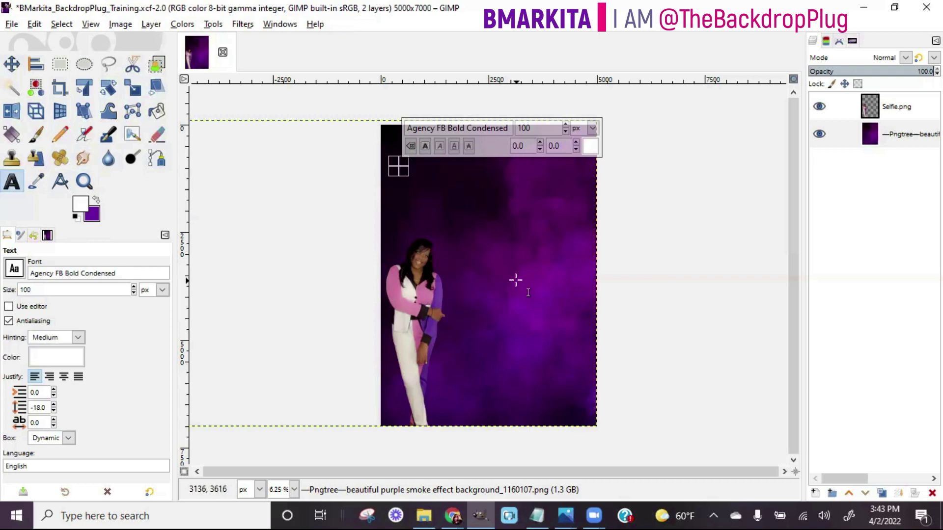
{"action": "type", "text": "B"}
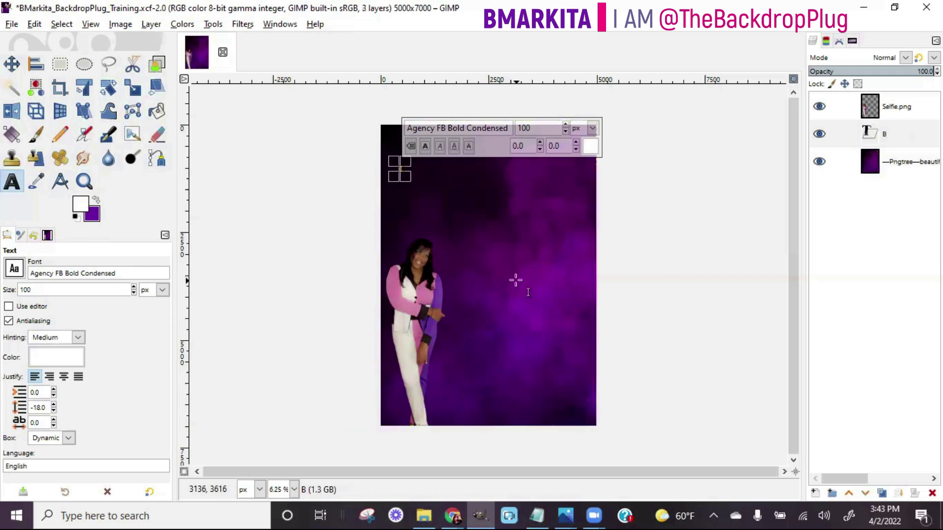
{"action": "type", "text": "ACKD"}
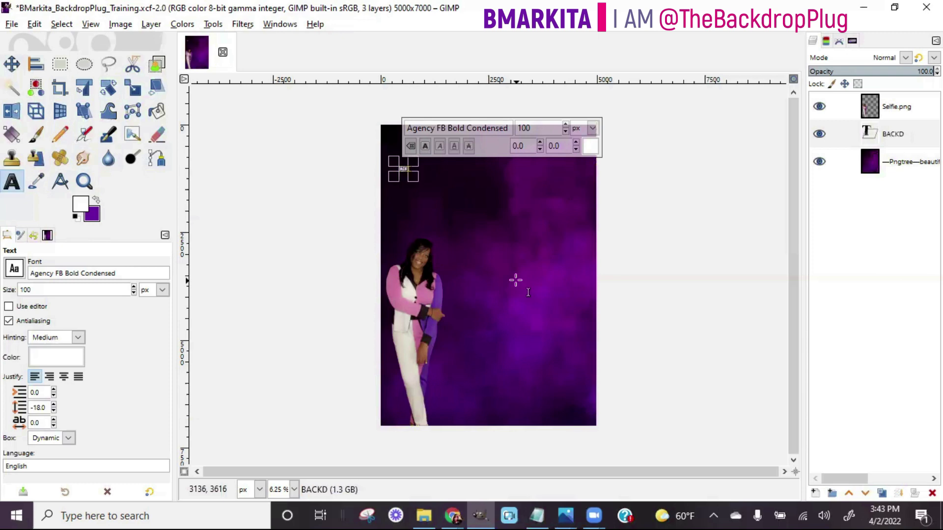
{"action": "type", "text": "ROP"}
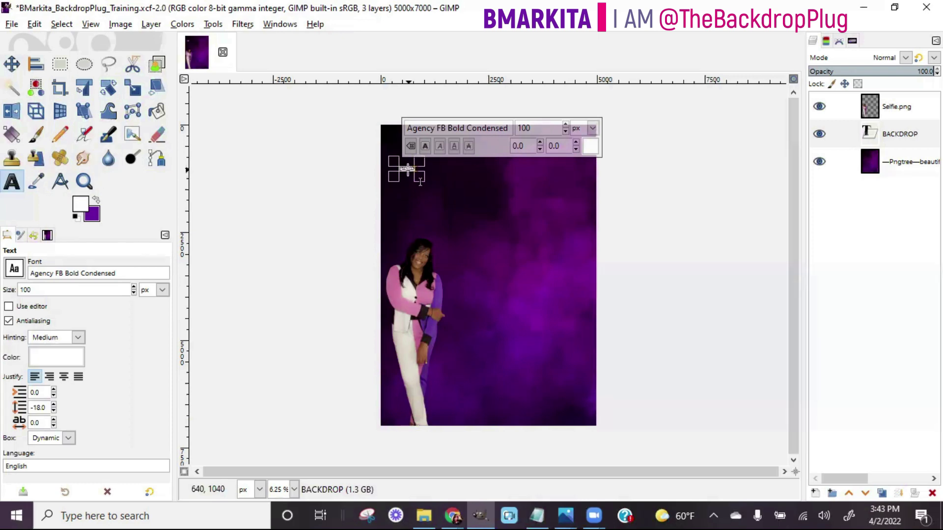
{"action": "key", "text": "ctrl+a"}
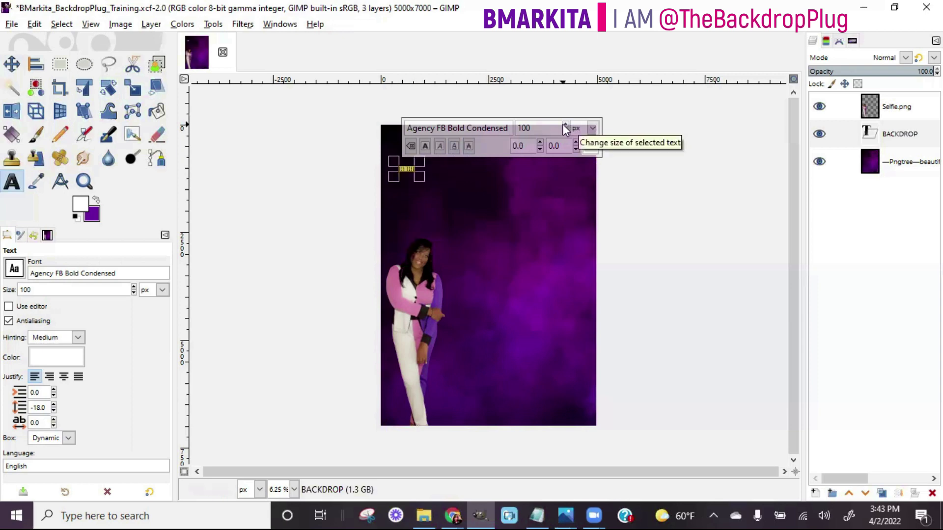
{"action": "left_click_drag", "start_coordinate": [565, 122], "coordinate": [566, 126]}
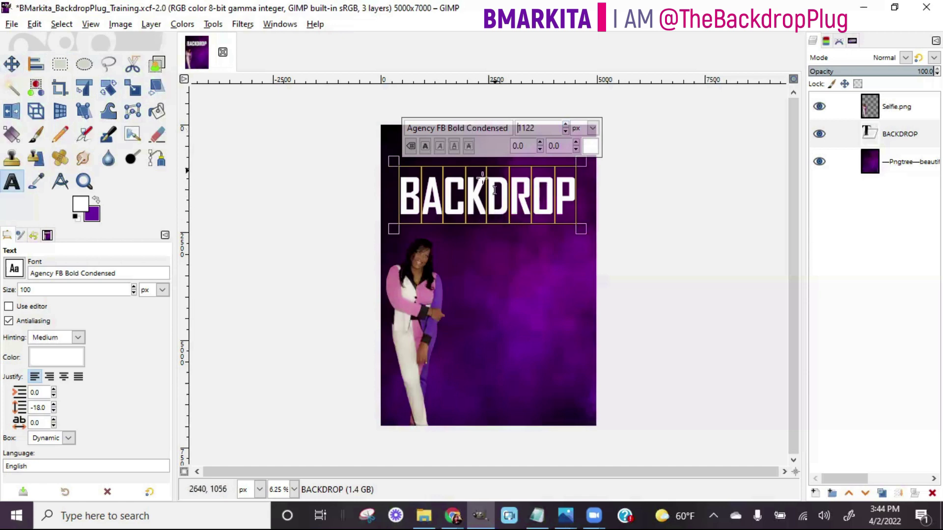
Try dark purple and teal as the BACKDROP text's colour, and return it to white (ffffff).
{"action": "left_click", "coordinate": [590, 146]}
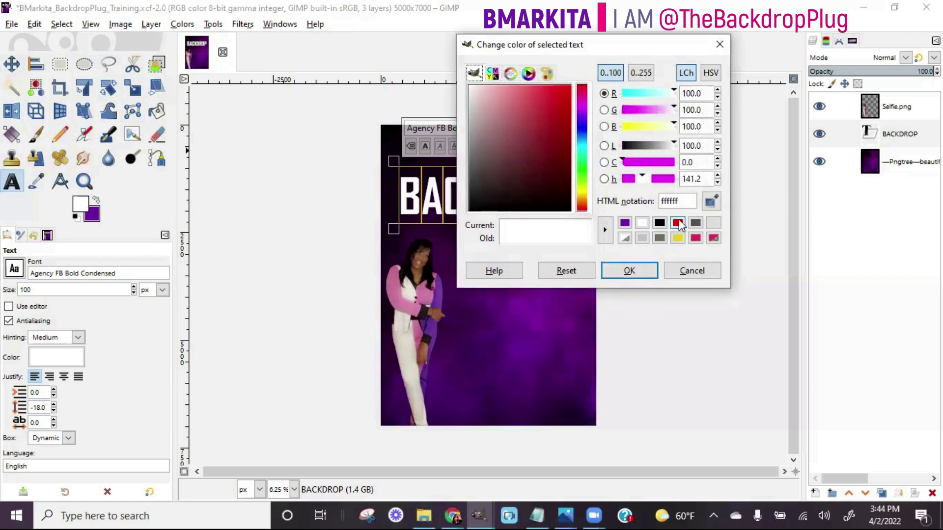
{"action": "left_click_drag", "start_coordinate": [585, 104], "coordinate": [587, 115]}
{"action": "left_click", "coordinate": [506, 179]}
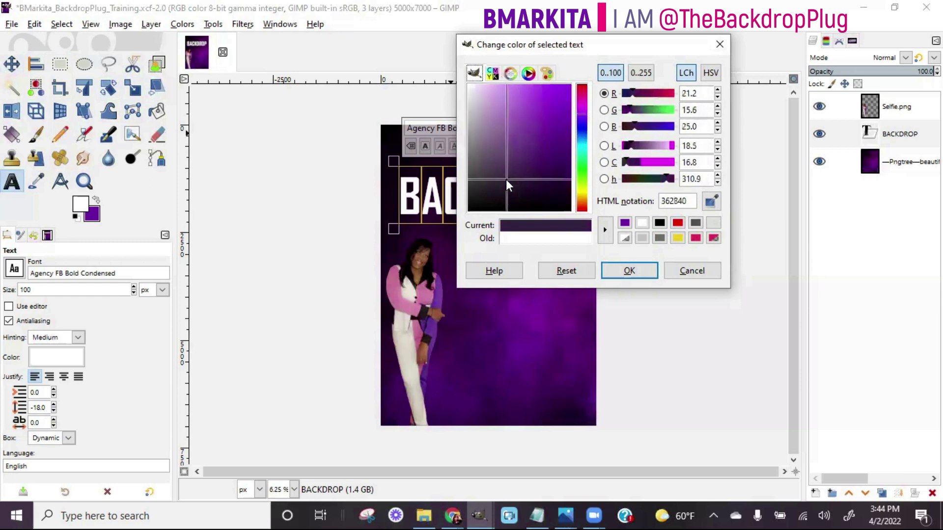
{"action": "left_click", "coordinate": [582, 148]}
{"action": "left_click", "coordinate": [556, 131]}
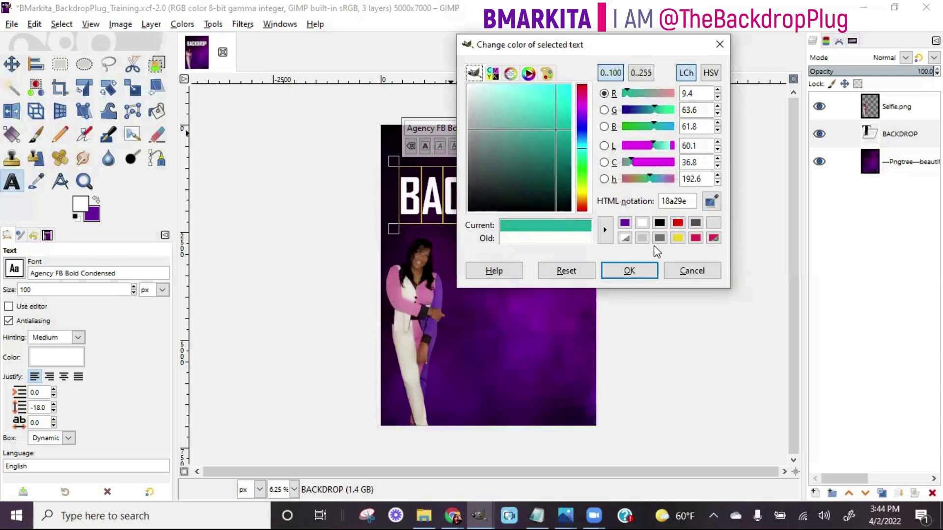
{"action": "left_click", "coordinate": [642, 223]}
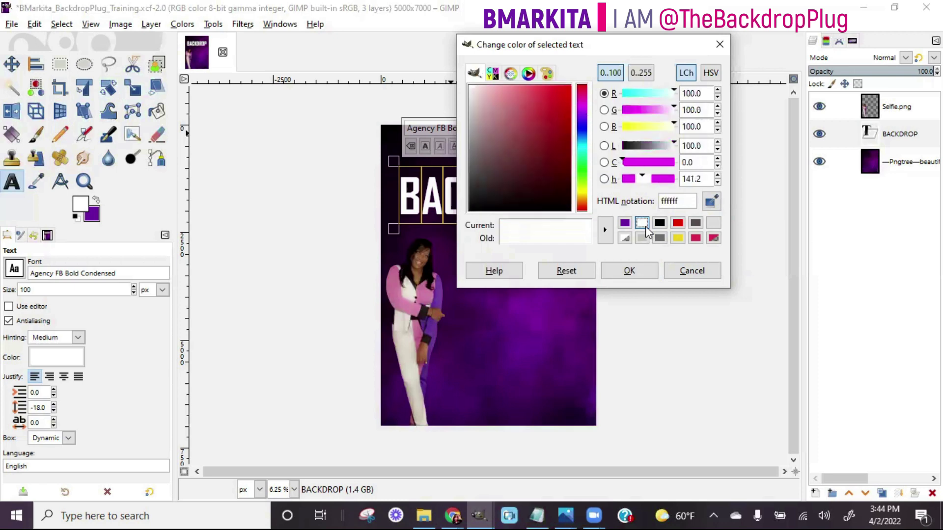
{"action": "left_click", "coordinate": [646, 276]}
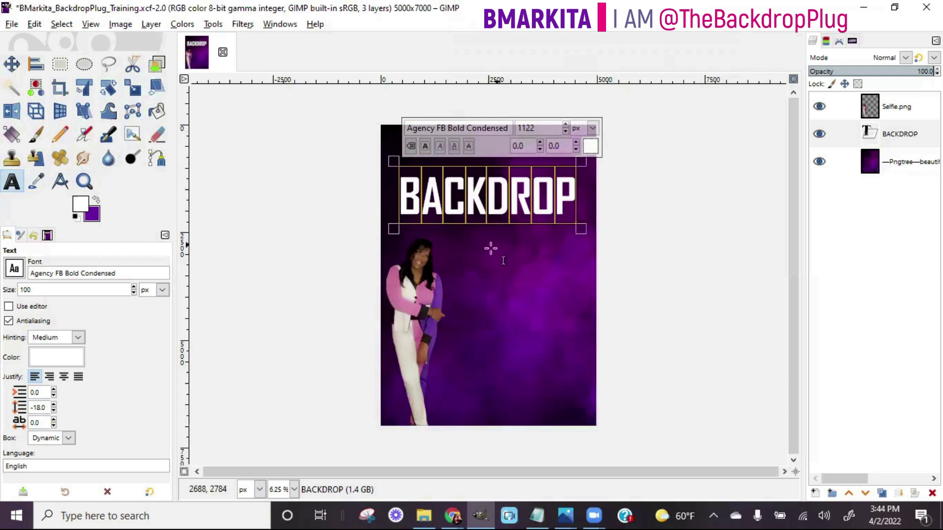
Add the text Blueprint below BACKDROP, beside the woman's head, and enlarge it to 885 px.
{"action": "left_click", "coordinate": [436, 255]}
{"action": "type", "text": "BIuep"}
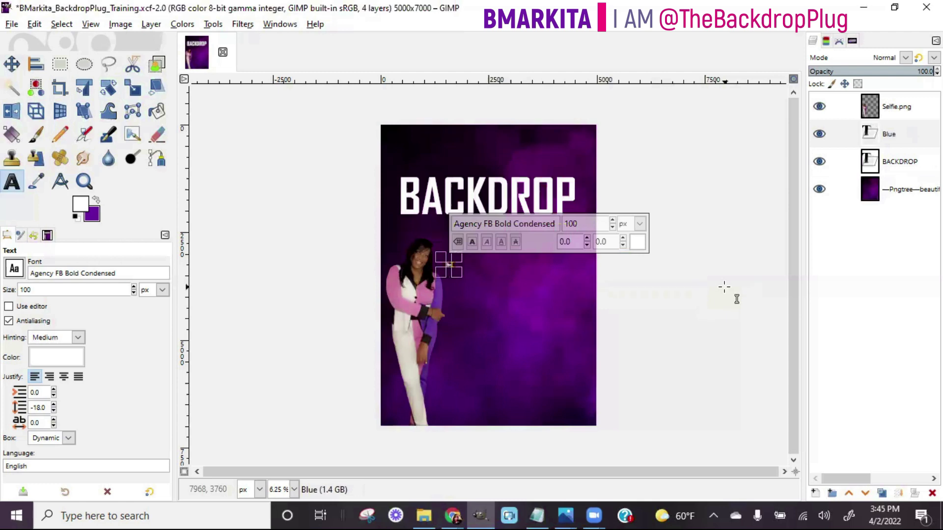
{"action": "type", "text": "rint"}
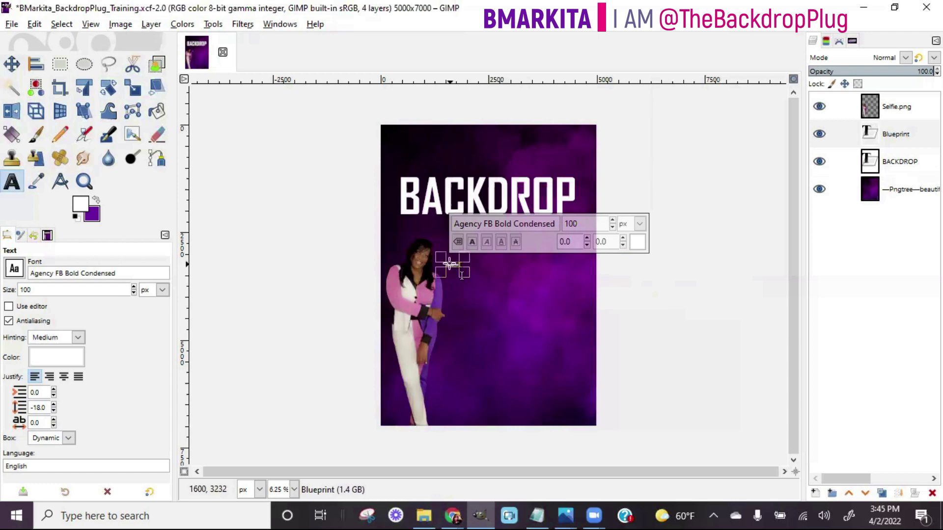
{"action": "left_click", "coordinate": [613, 221]}
{"action": "left_click", "coordinate": [613, 221]}
{"action": "left_click", "coordinate": [613, 221]}
{"action": "left_click_drag", "start_coordinate": [612, 221], "coordinate": [613, 221]}
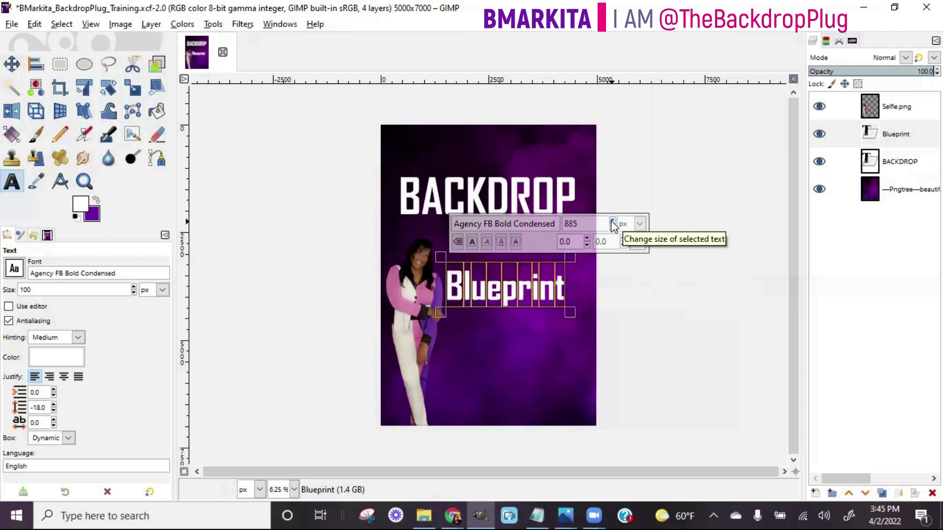
Change the font of the Blueprint text to Blacksword.
{"action": "triple_click", "coordinate": [494, 225]}
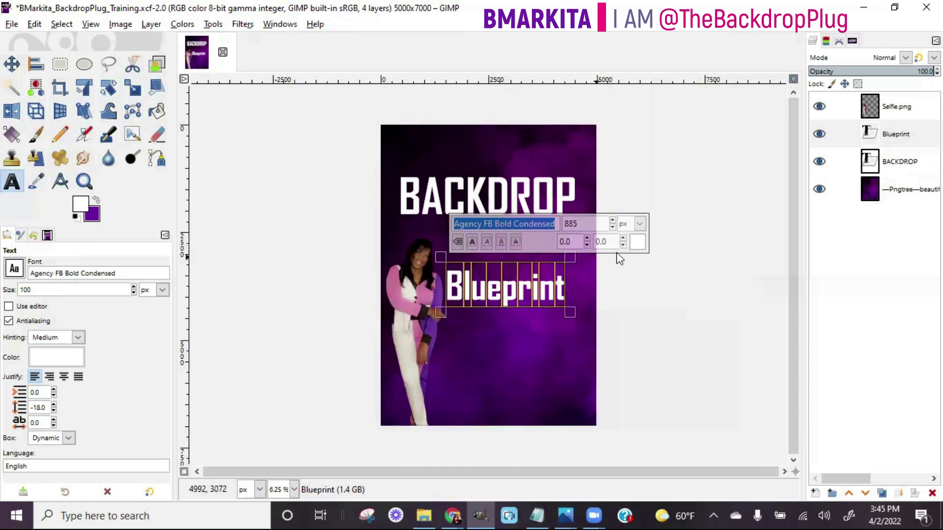
{"action": "left_click", "coordinate": [15, 269]}
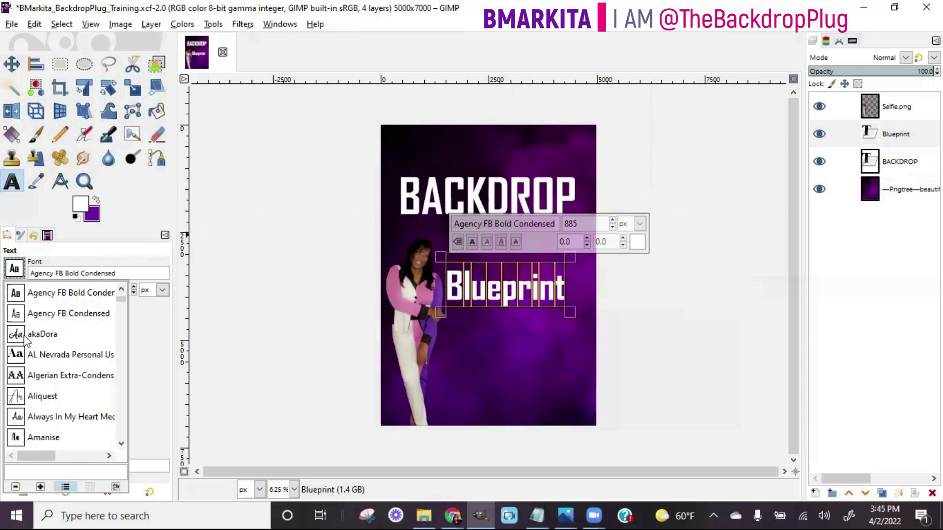
{"action": "scroll", "coordinate": [27, 341], "scroll_direction": "down", "scroll_amount": 5}
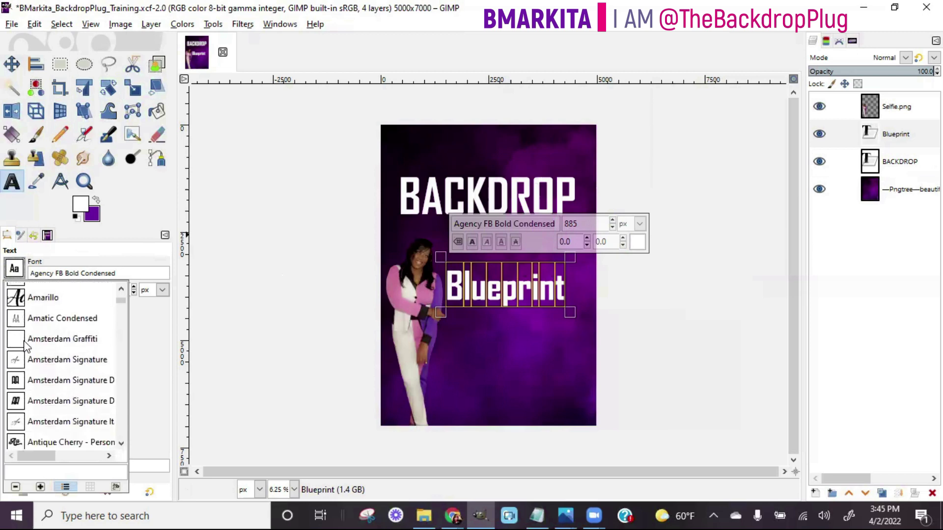
{"action": "scroll", "coordinate": [27, 345], "scroll_direction": "up", "scroll_amount": 1}
{"action": "scroll", "coordinate": [26, 345], "scroll_direction": "down", "scroll_amount": 10}
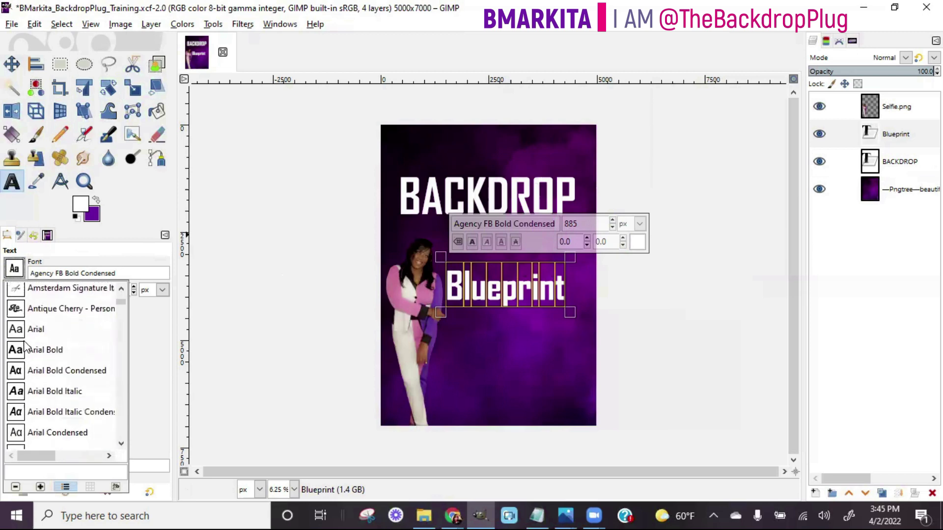
{"action": "scroll", "coordinate": [25, 344], "scroll_direction": "down", "scroll_amount": 10}
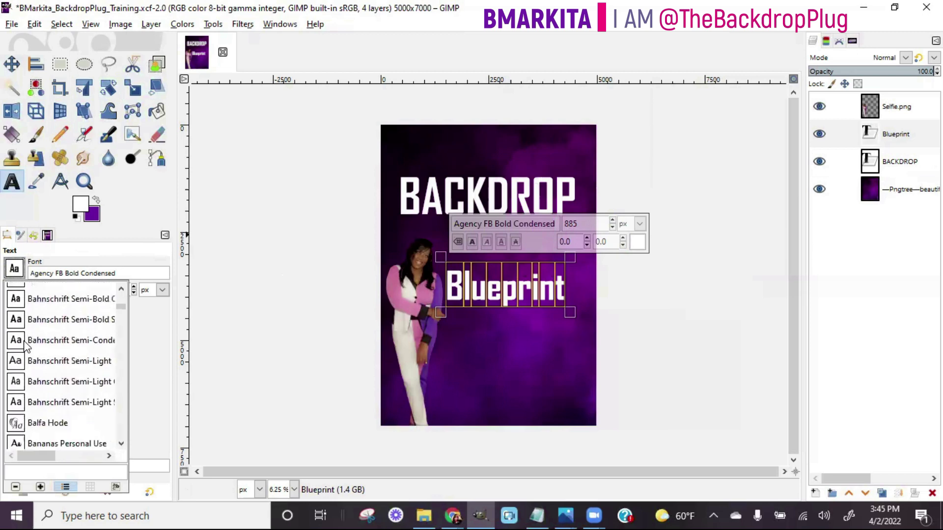
{"action": "scroll", "coordinate": [25, 341], "scroll_direction": "down", "scroll_amount": 4}
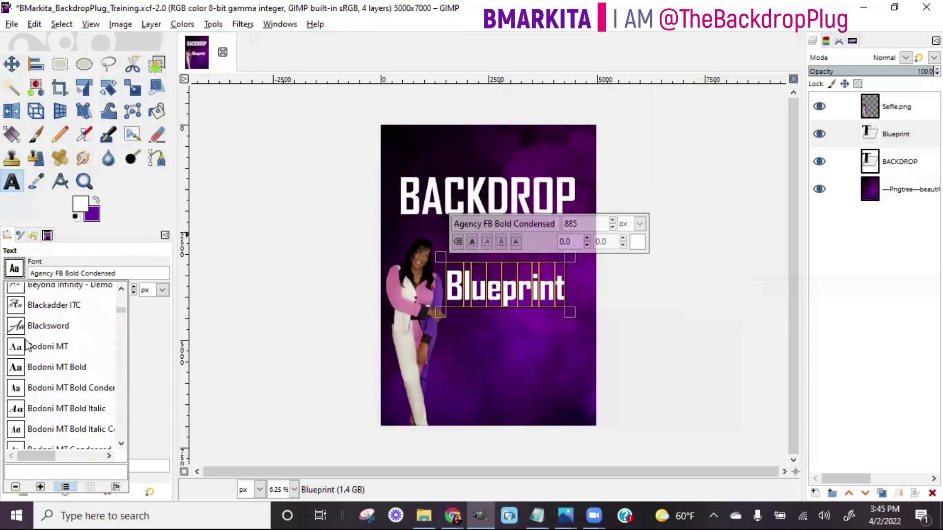
{"action": "left_click", "coordinate": [48, 326]}
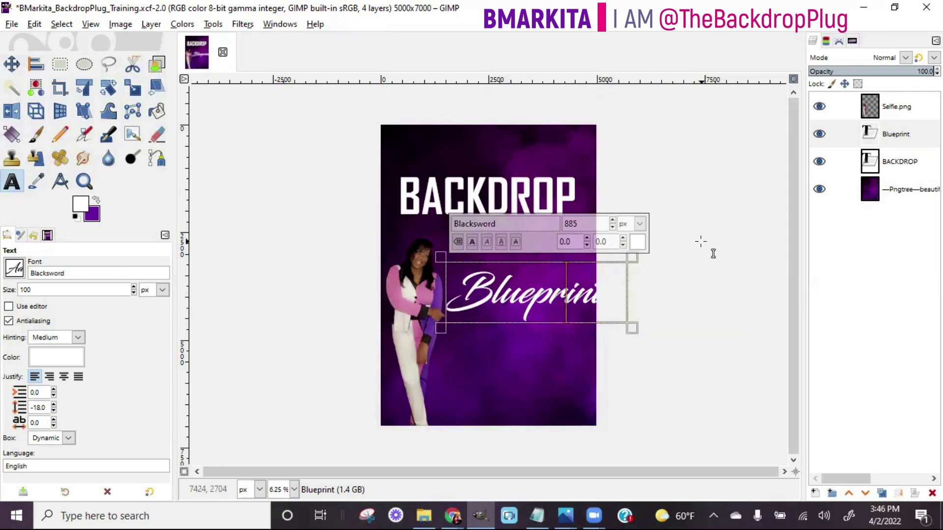
Move the BACKDROP text slightly up, place Blueprint directly beneath it above the woman's head, and save the project.
{"action": "left_click", "coordinate": [12, 64]}
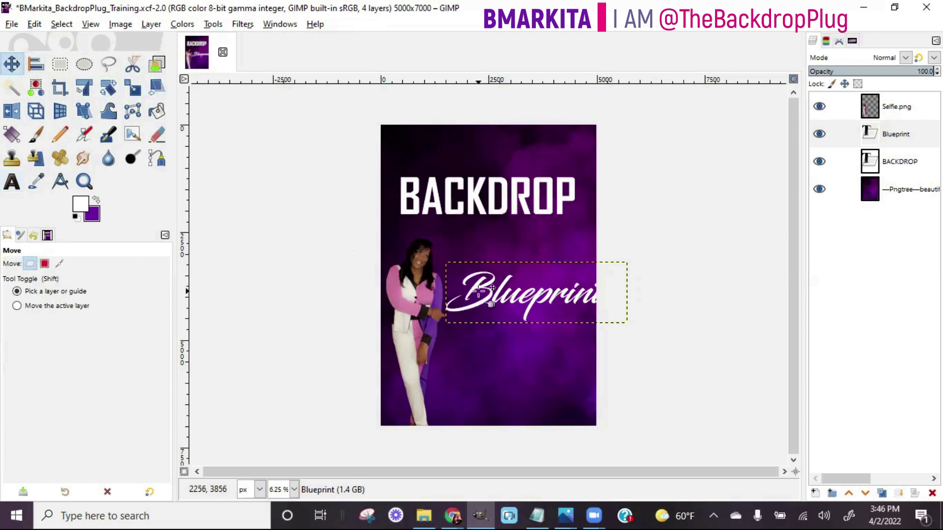
{"action": "left_click_drag", "start_coordinate": [473, 282], "coordinate": [434, 229]}
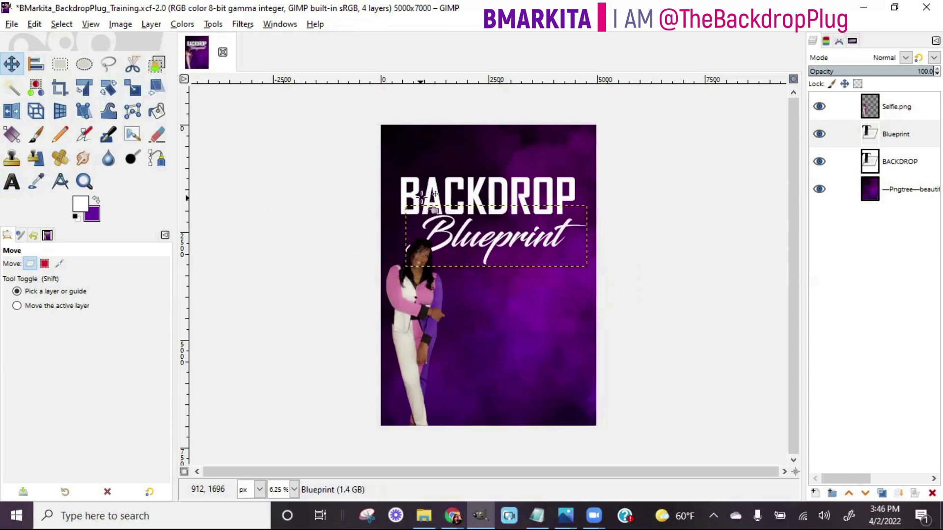
{"action": "left_click_drag", "start_coordinate": [445, 184], "coordinate": [448, 175]}
{"action": "mouse_move", "coordinate": [454, 225]}
{"action": "left_mouse_down"}
{"action": "mouse_move", "coordinate": [457, 202]}
{"action": "mouse_move", "coordinate": [469, 232]}
{"action": "left_mouse_up"}
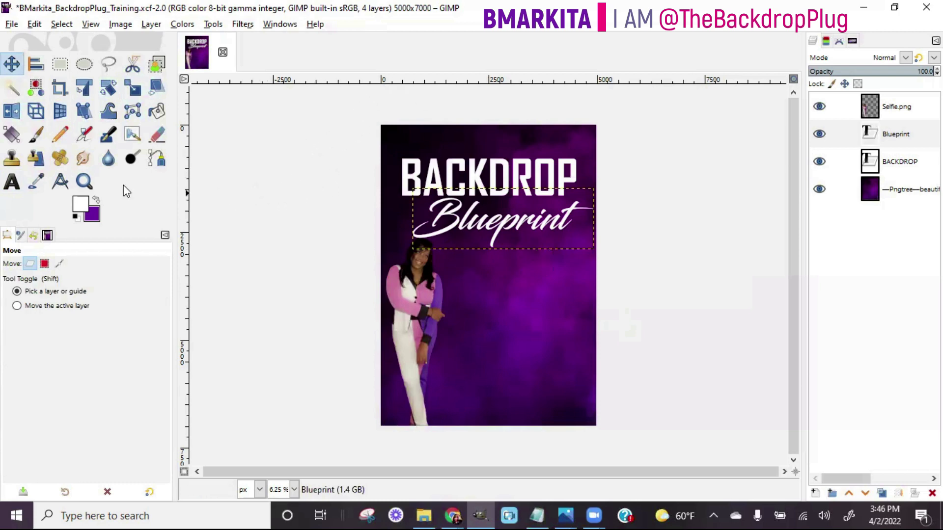
{"action": "left_click", "coordinate": [12, 25]}
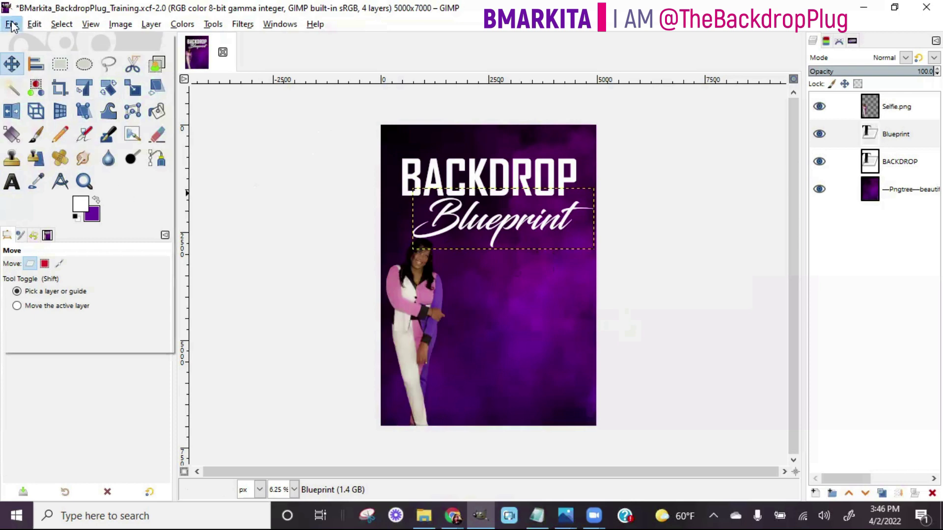
{"action": "left_click", "coordinate": [30, 133]}
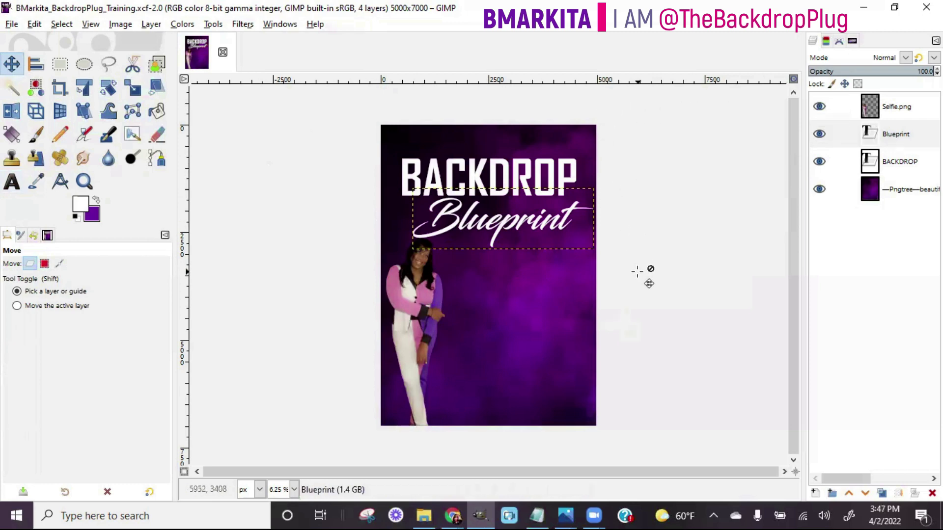
Try aligning the Blueprint layer to the canvas's centre, left edge and right edge.
{"action": "left_click", "coordinate": [35, 63]}
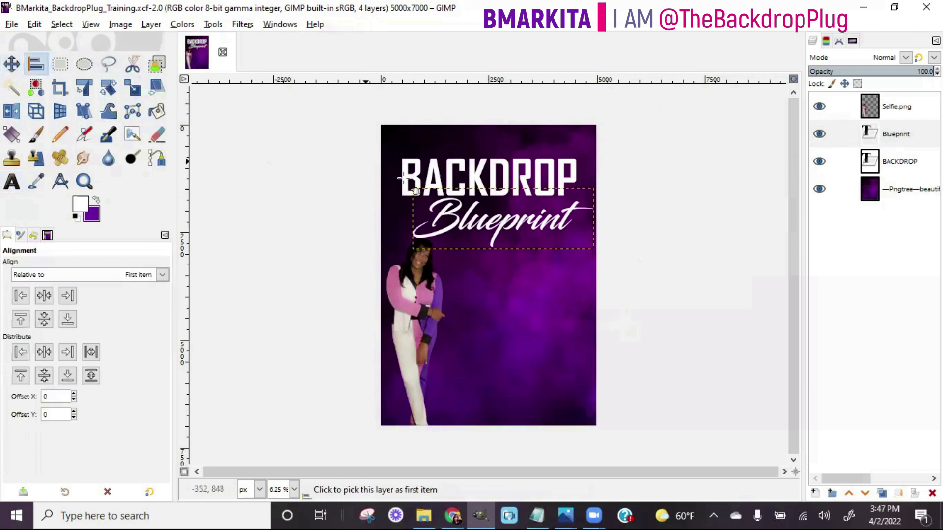
{"action": "left_click", "coordinate": [457, 224]}
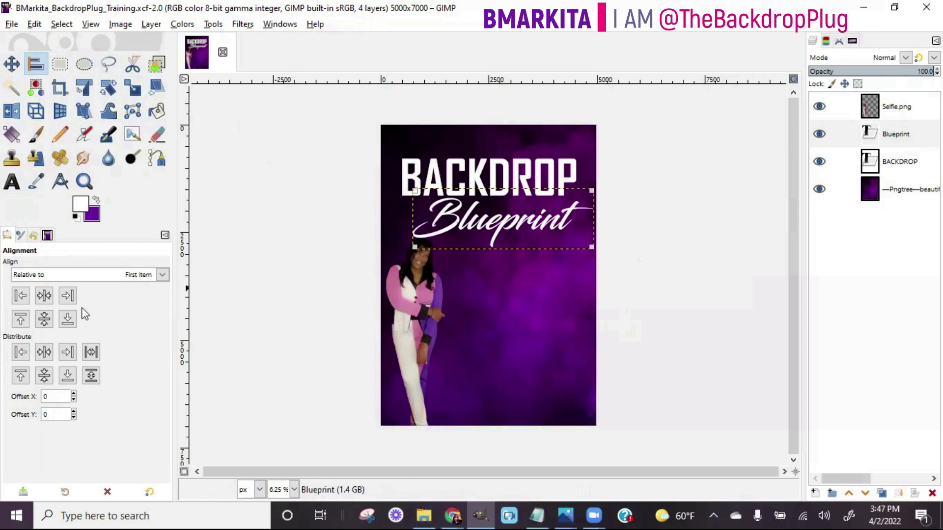
{"action": "left_click", "coordinate": [43, 297]}
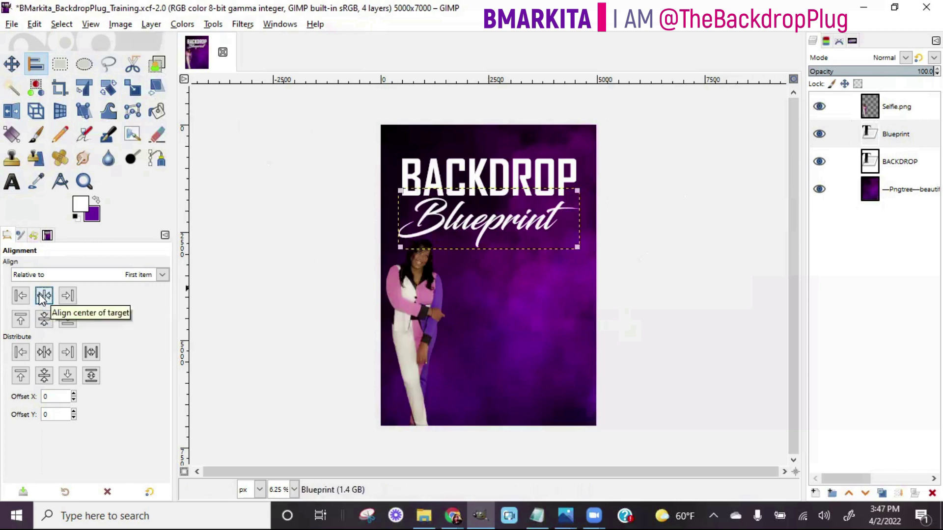
{"action": "left_click", "coordinate": [20, 296]}
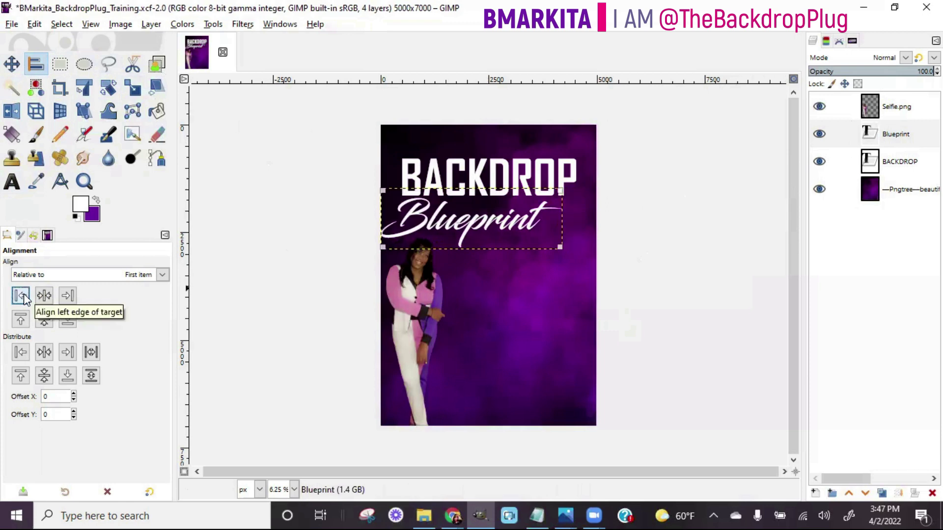
{"action": "left_click", "coordinate": [67, 295]}
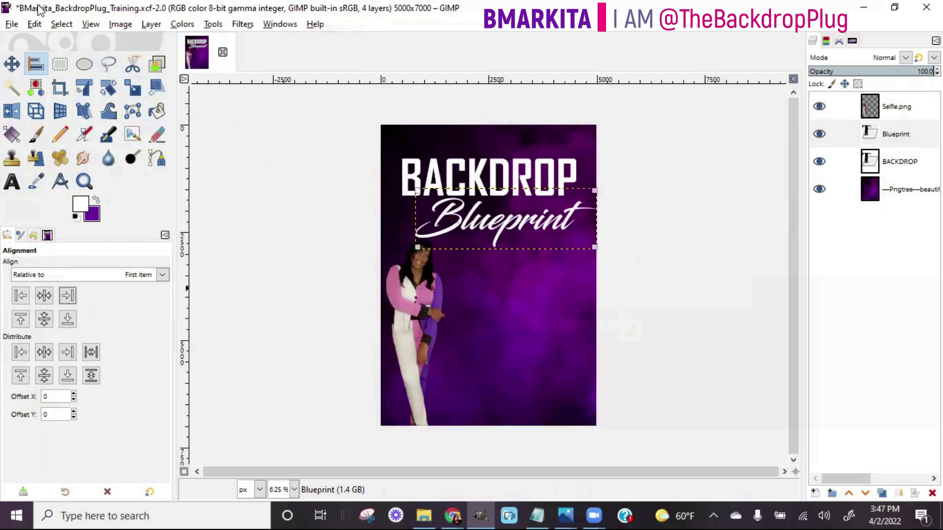
Undo the three alignments of the Blueprint layer.
{"action": "left_click", "coordinate": [68, 26]}
{"action": "mouse_move", "coordinate": [36, 24]}
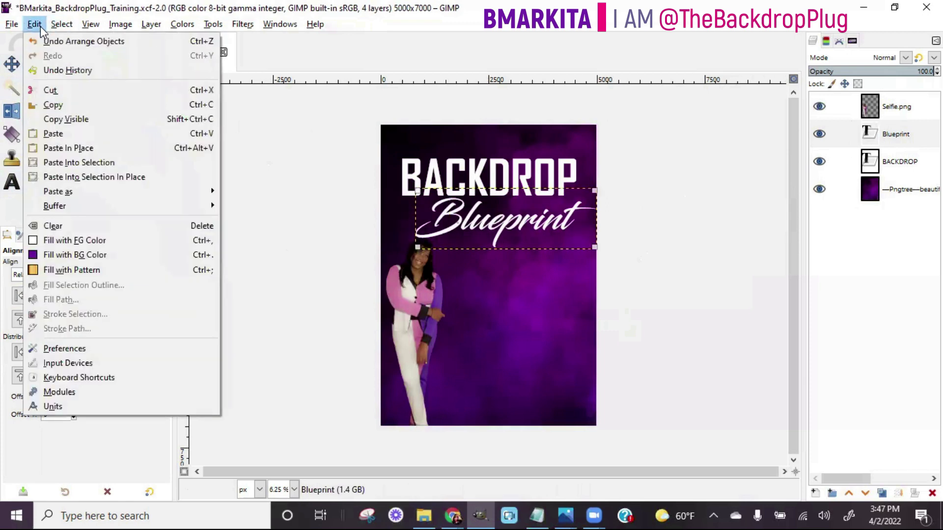
{"action": "left_click", "coordinate": [49, 41]}
{"action": "left_click", "coordinate": [36, 25]}
{"action": "left_click", "coordinate": [42, 42]}
{"action": "left_click", "coordinate": [39, 27]}
{"action": "left_click", "coordinate": [42, 41]}
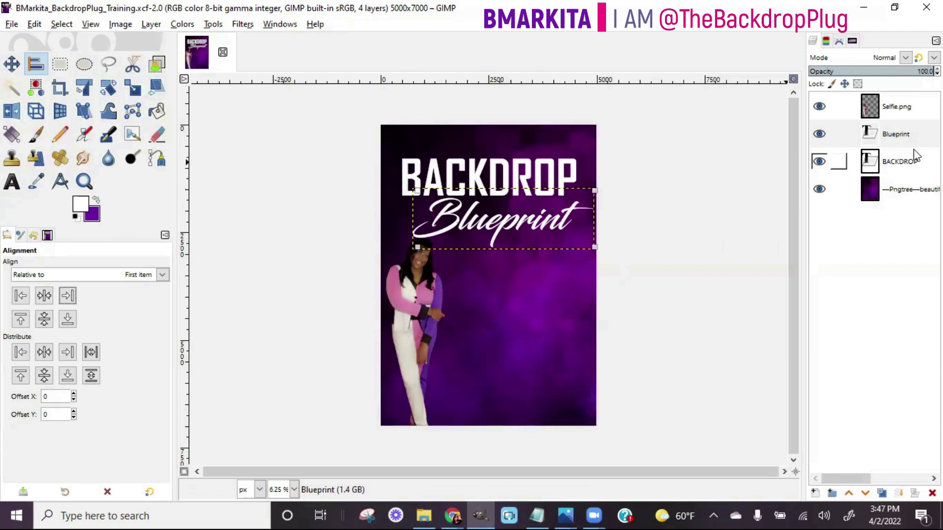
Start a Long Shadow effect on the Blueprint layer and set the shadow colour to purple (7321ad).
{"action": "left_click", "coordinate": [891, 143]}
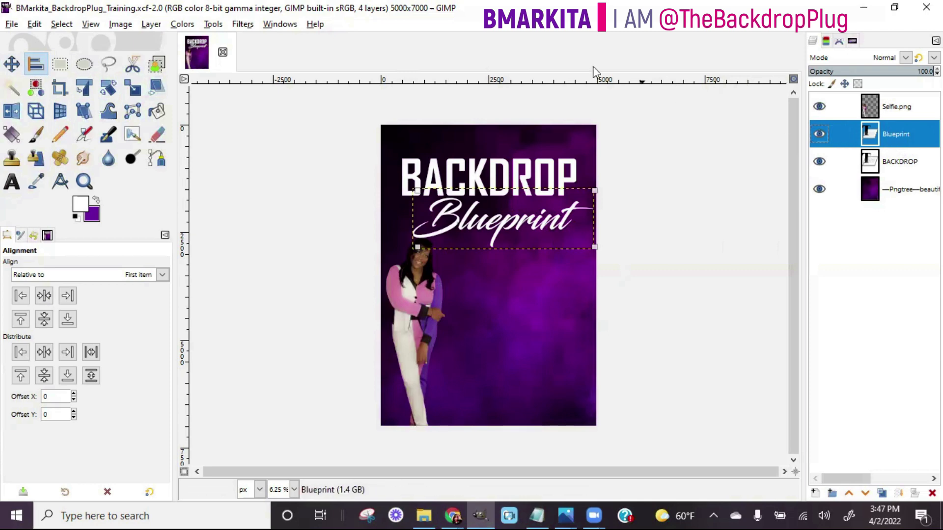
{"action": "left_click", "coordinate": [242, 25]}
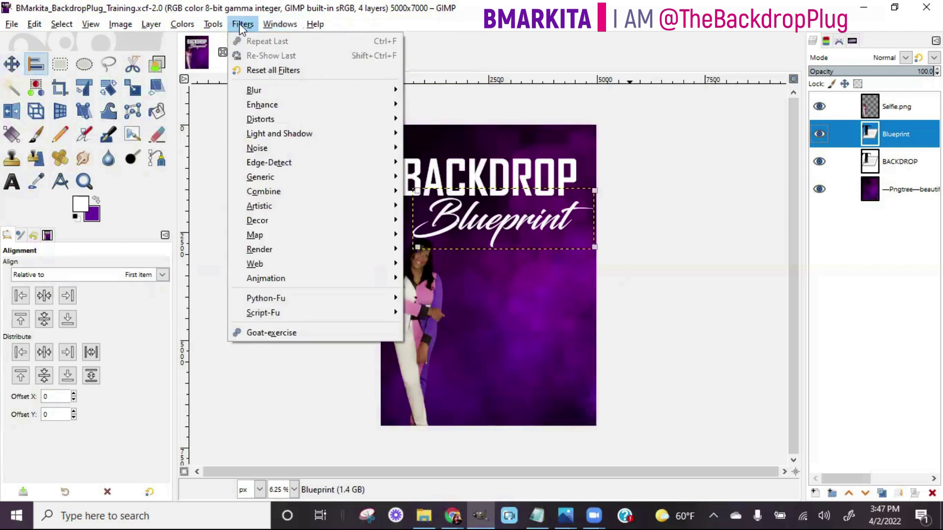
{"action": "mouse_move", "coordinate": [269, 134]}
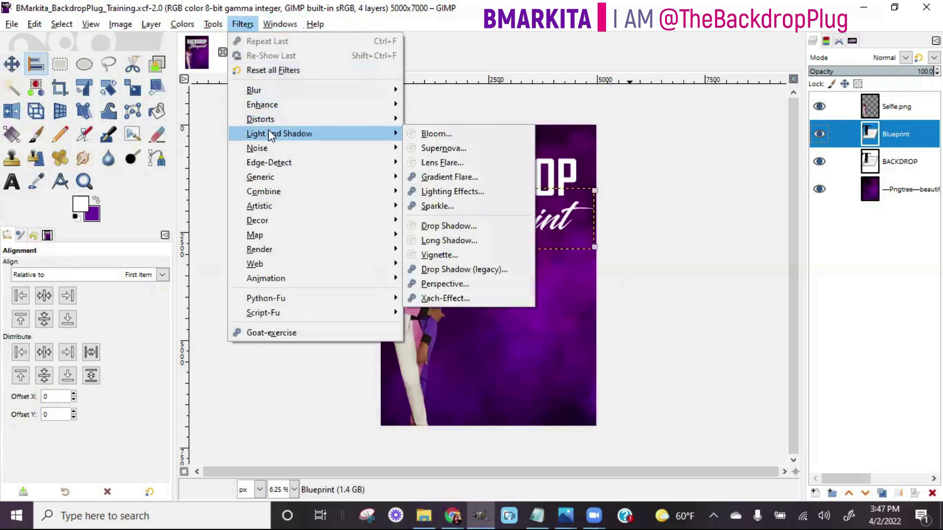
{"action": "left_click", "coordinate": [445, 239]}
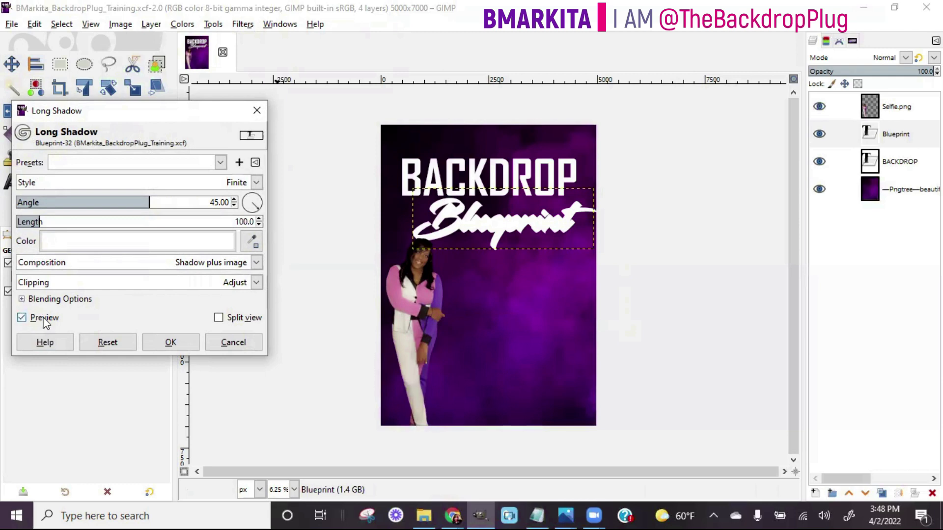
{"action": "left_click", "coordinate": [172, 244]}
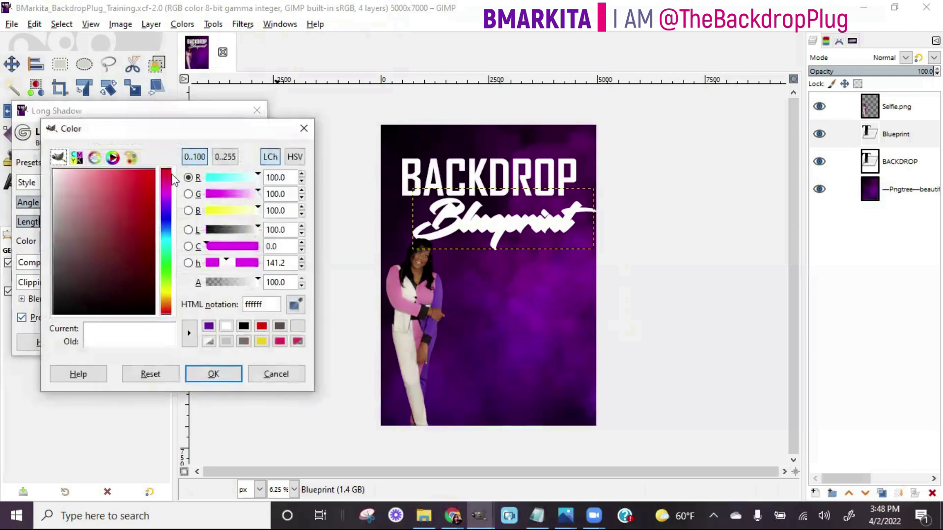
{"action": "left_click", "coordinate": [303, 128]}
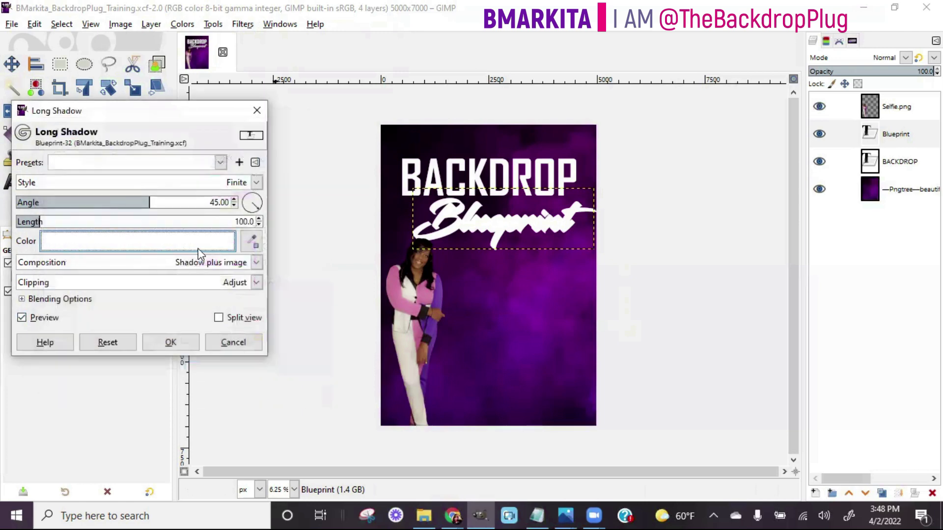
{"action": "left_click", "coordinate": [105, 244]}
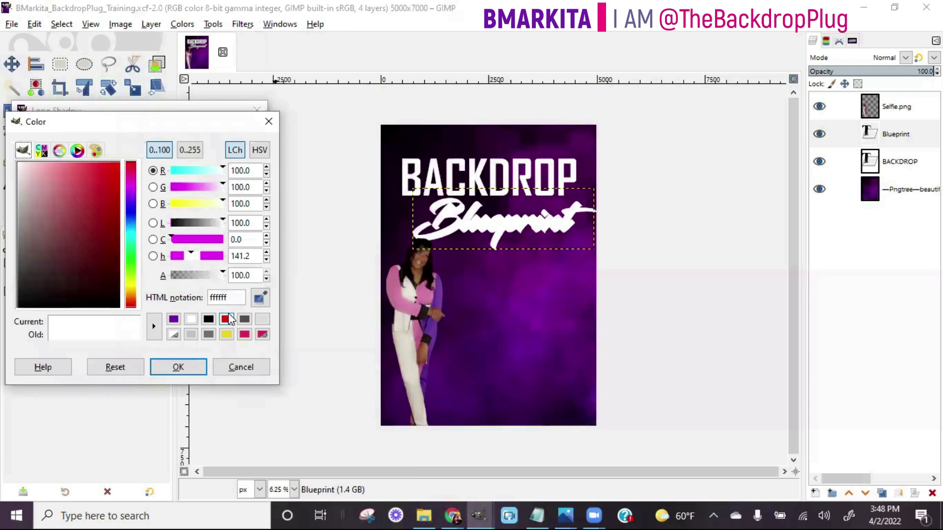
{"action": "left_click", "coordinate": [174, 319]}
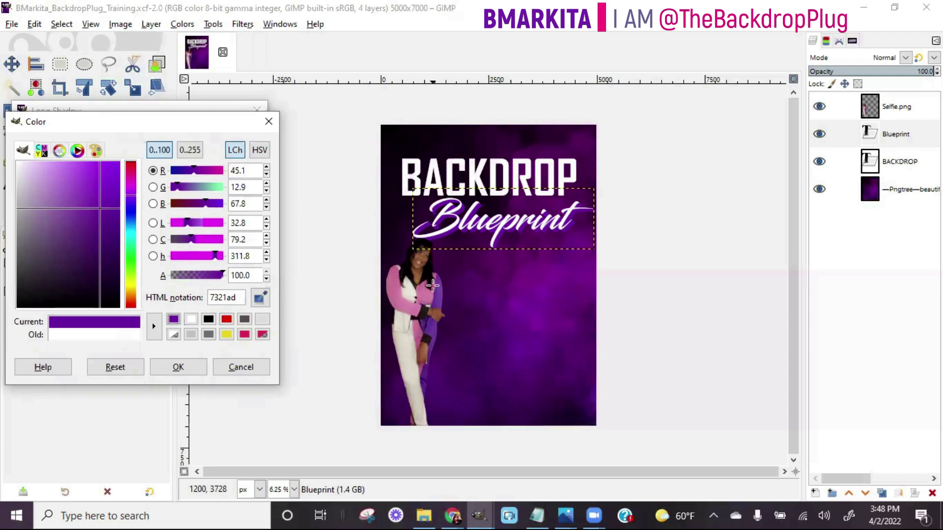
{"action": "left_click", "coordinate": [190, 367]}
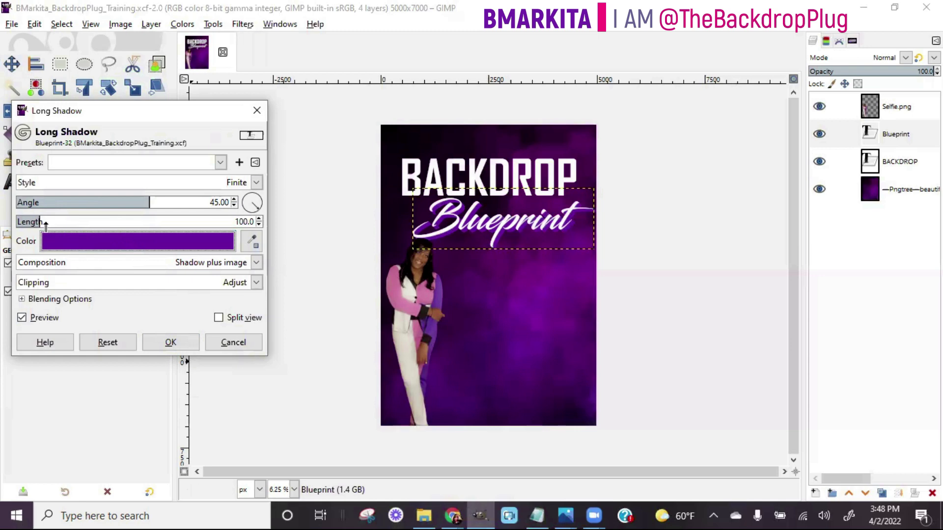
Try Long Shadow lengths such as 263, 520.2, 910.4 and 968.2 on Blueprint, and return the length to 100.
{"action": "left_click", "coordinate": [78, 223]}
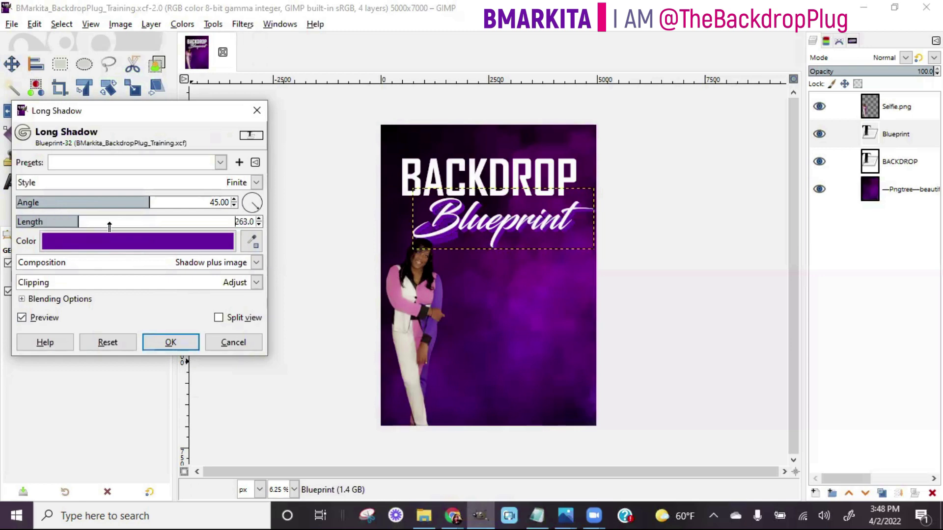
{"action": "left_click", "coordinate": [140, 225]}
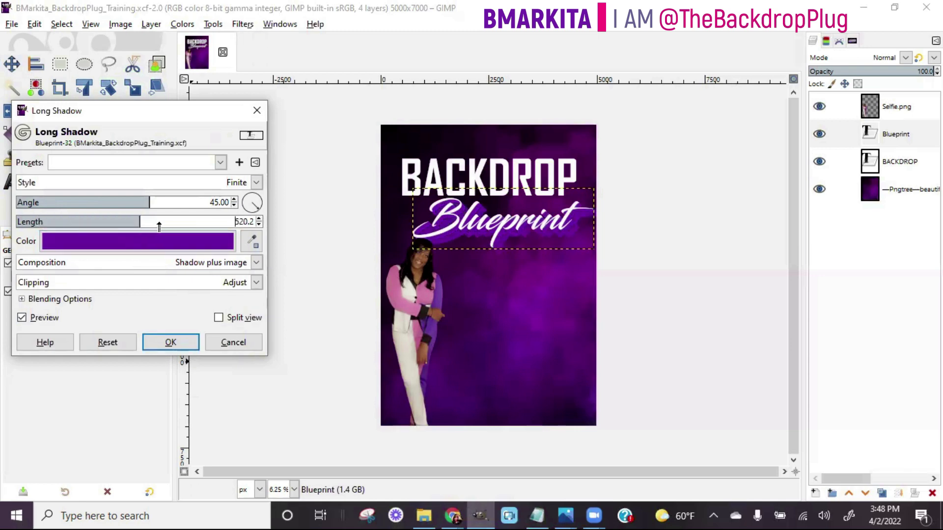
{"action": "left_click", "coordinate": [198, 224]}
{"action": "left_click", "coordinate": [234, 224]}
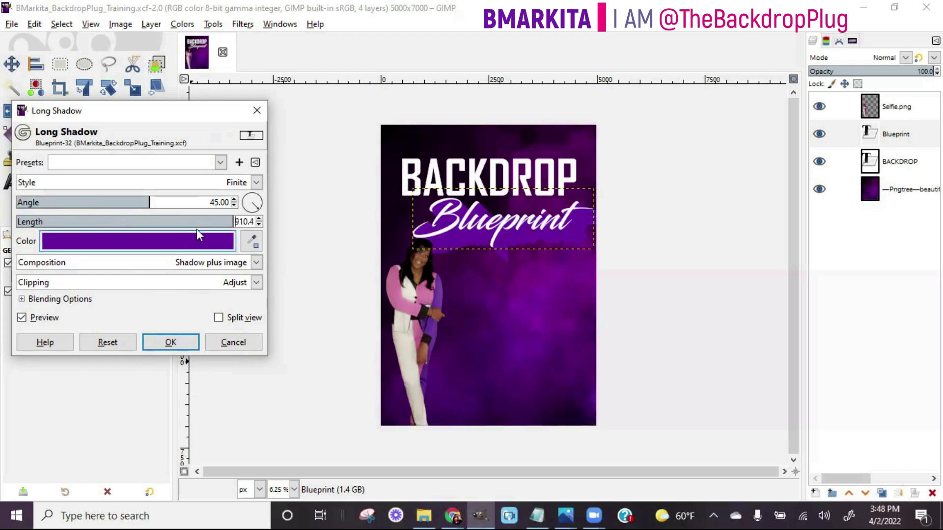
{"action": "left_click", "coordinate": [258, 224]}
{"action": "left_click", "coordinate": [258, 225]}
{"action": "left_click", "coordinate": [258, 224]}
{"action": "left_click", "coordinate": [258, 224]}
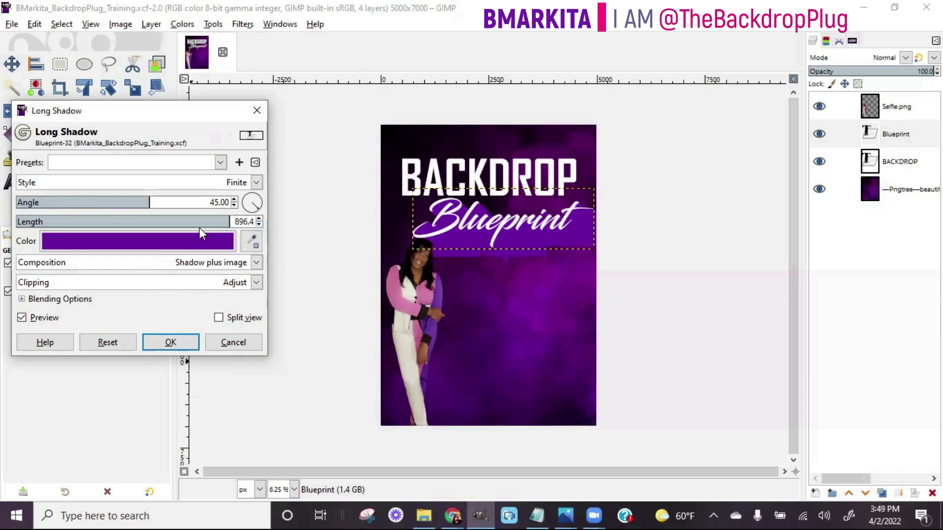
{"action": "left_click", "coordinate": [45, 224]}
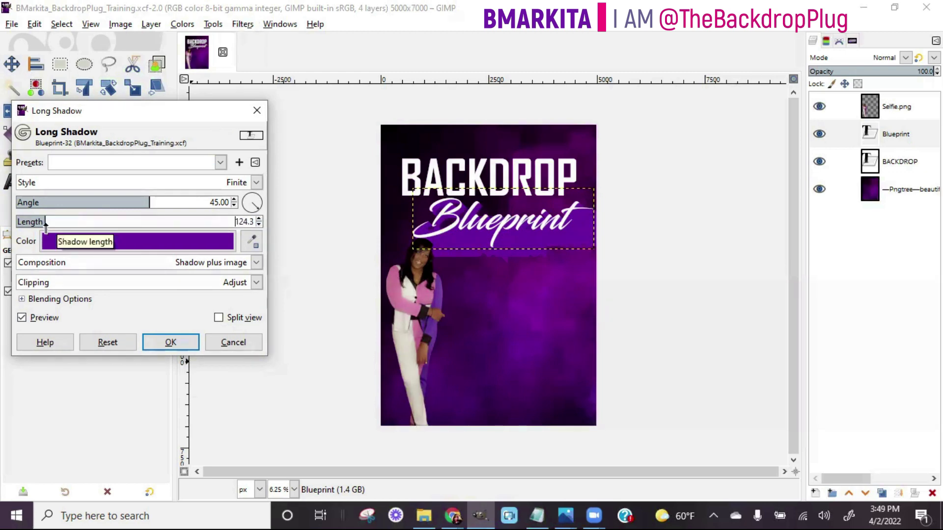
{"action": "left_click", "coordinate": [245, 222]}
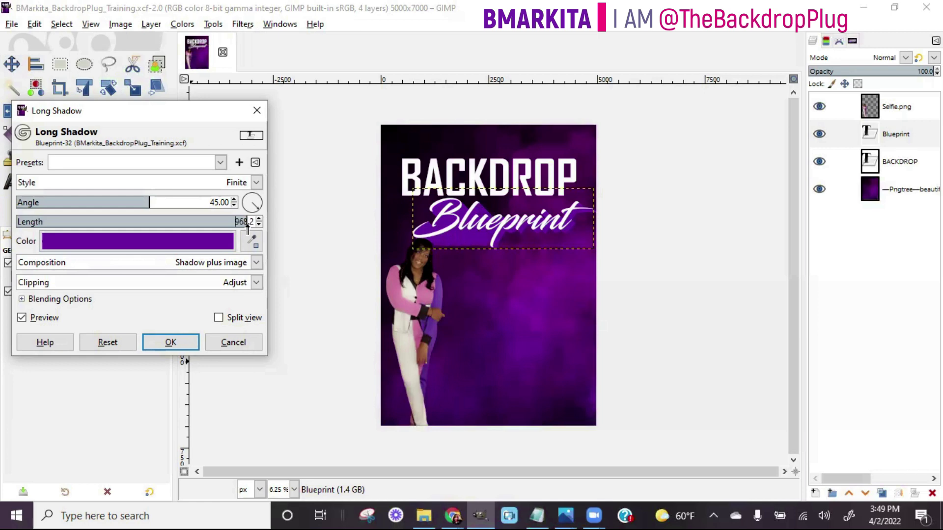
{"action": "double_click", "coordinate": [247, 224]}
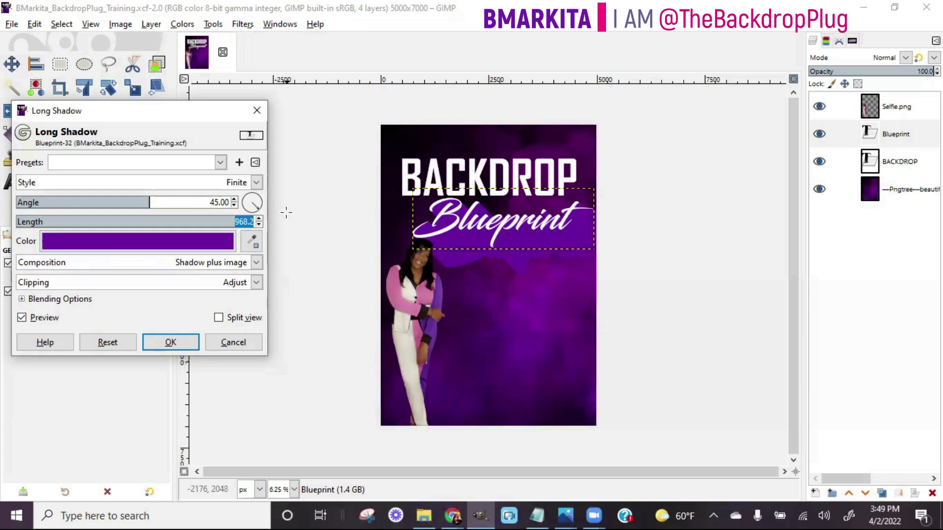
{"action": "type", "text": "100"}
{"action": "key", "text": "Return"}
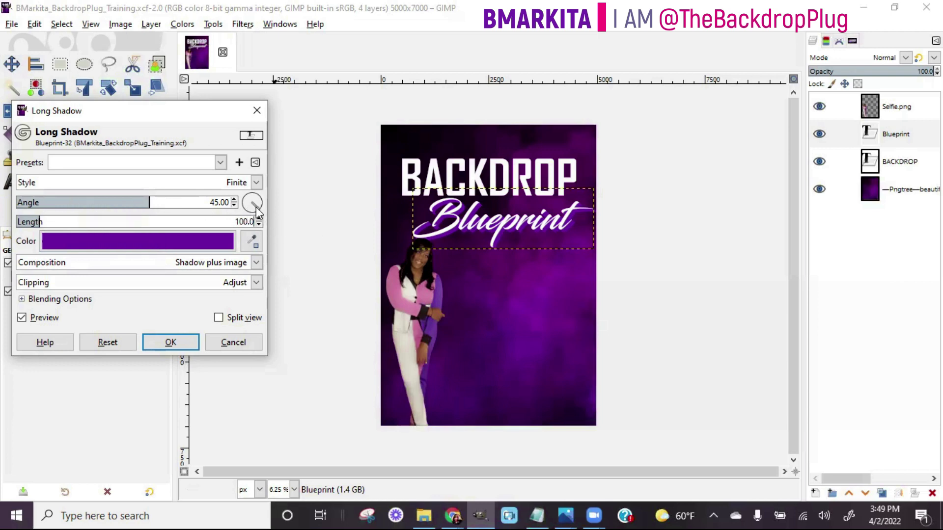
Turn the shadow angle to about -119.64 and apply the Long Shadow to Blueprint.
{"action": "left_click_drag", "start_coordinate": [256, 211], "coordinate": [260, 197]}
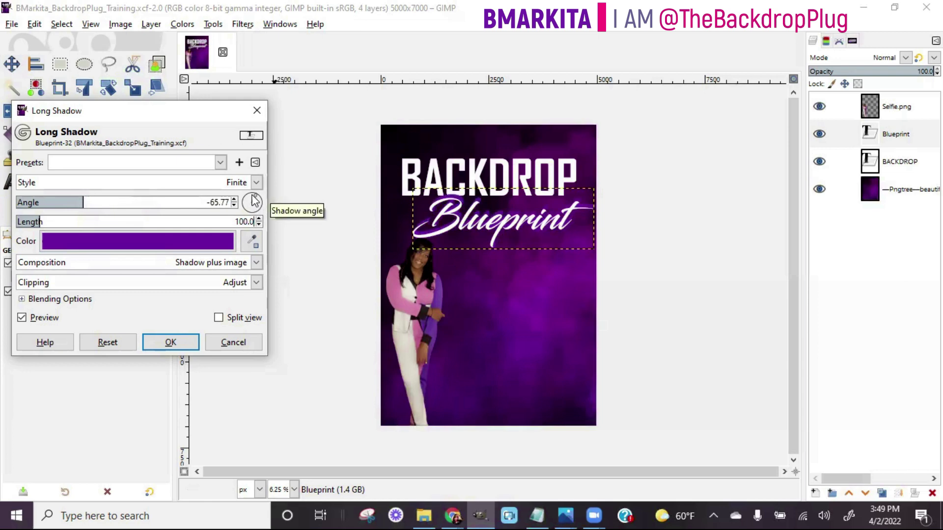
{"action": "left_click_drag", "start_coordinate": [252, 196], "coordinate": [244, 199]}
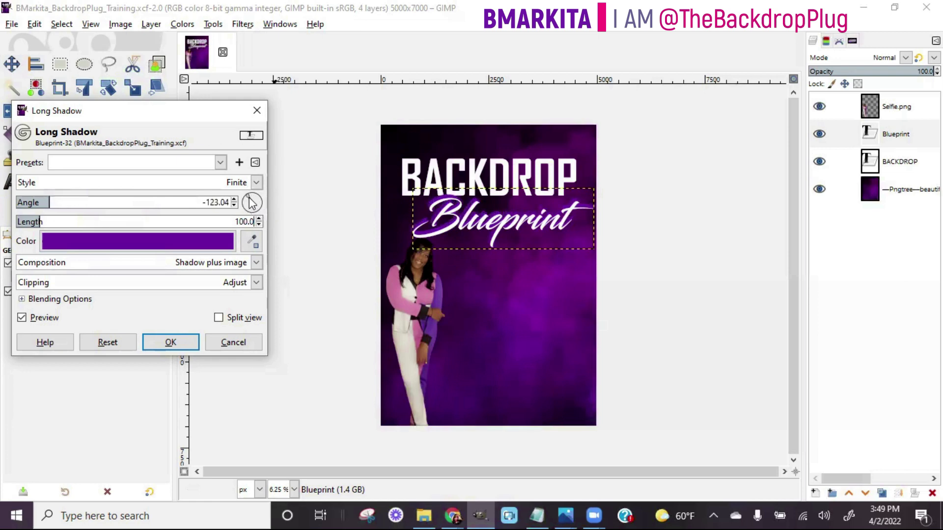
{"action": "left_click_drag", "start_coordinate": [251, 203], "coordinate": [250, 202]}
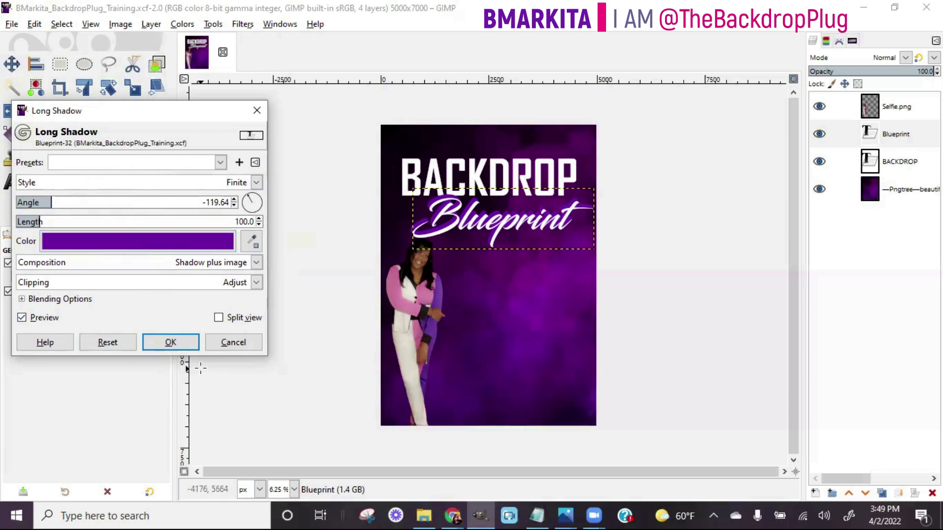
{"action": "left_click", "coordinate": [179, 342]}
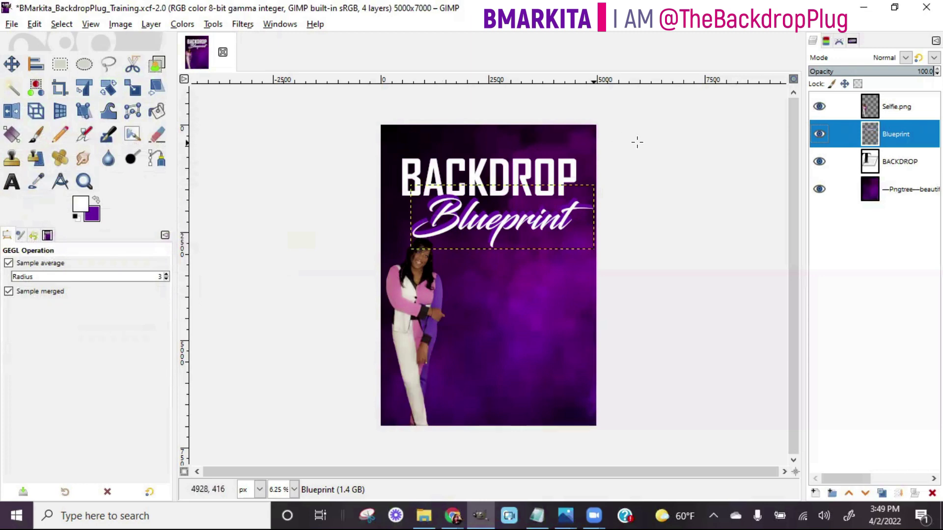
Repeat the last Long Shadow effect on the BACKDROP layer with the same settings.
{"action": "left_click", "coordinate": [884, 164]}
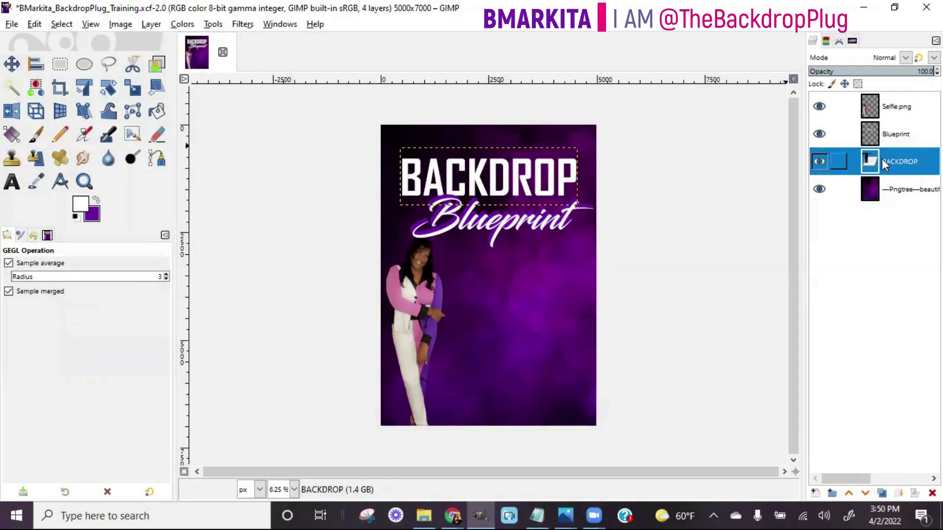
{"action": "left_click", "coordinate": [242, 25]}
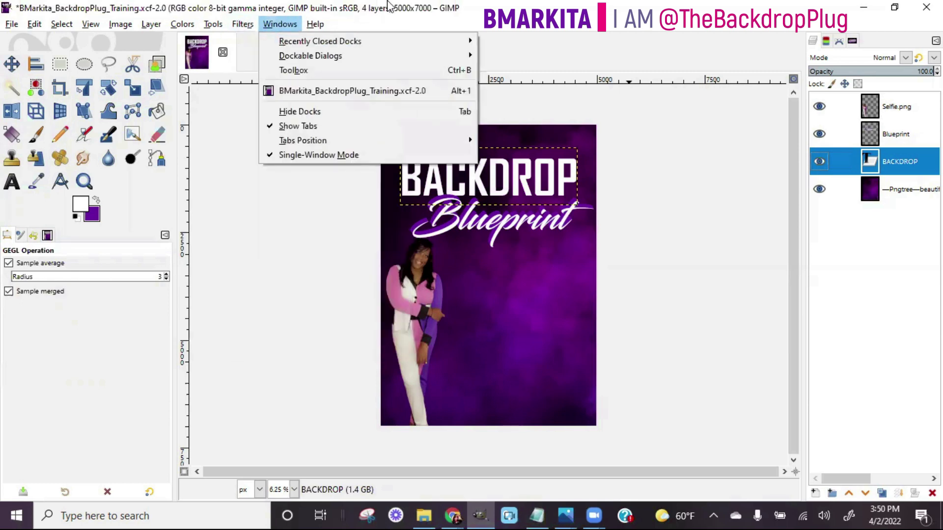
{"action": "left_click", "coordinate": [489, 193]}
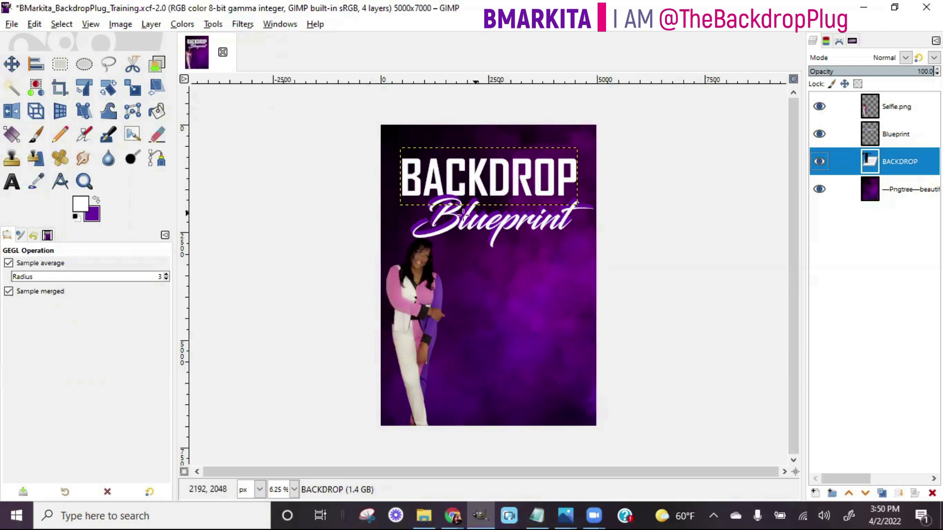
{"action": "left_click", "coordinate": [243, 26]}
{"action": "left_click", "coordinate": [248, 41]}
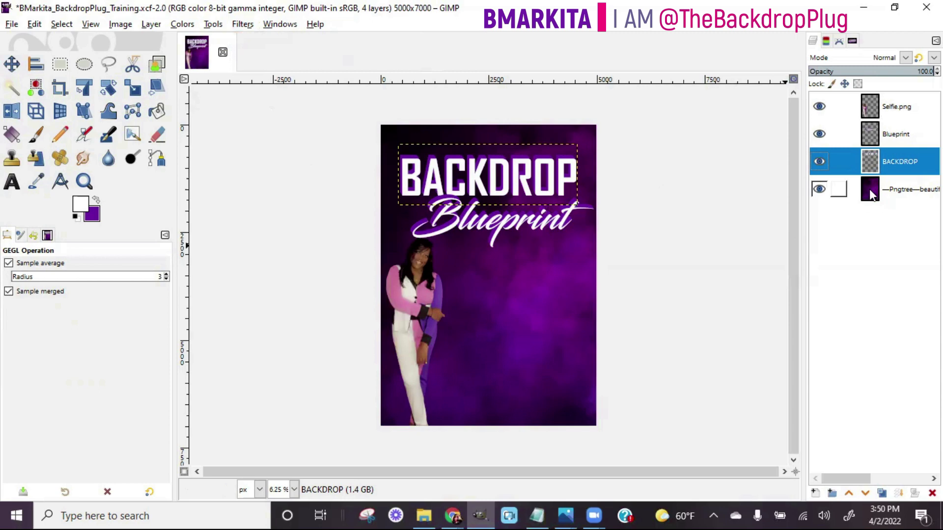
Undo the Long Shadow on the BACKDROP layer.
{"action": "left_click", "coordinate": [61, 25]}
{"action": "mouse_move", "coordinate": [37, 26]}
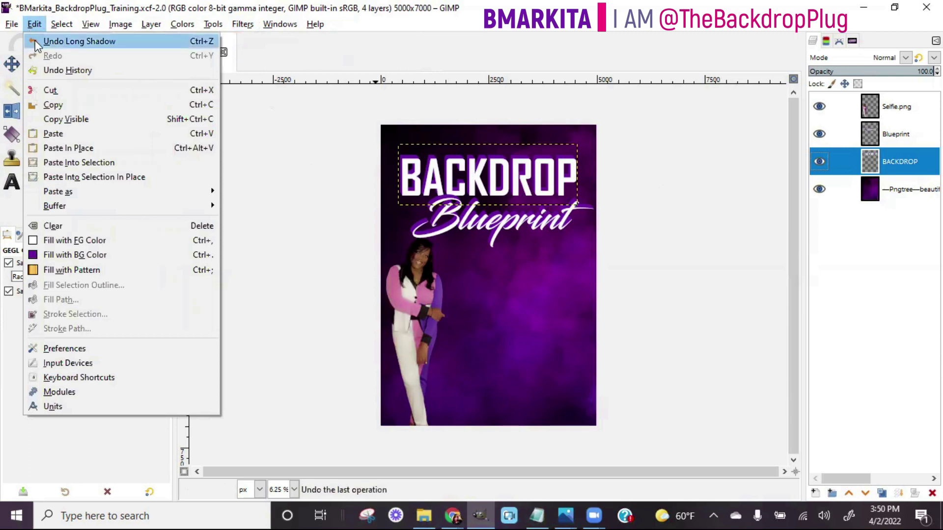
{"action": "left_click", "coordinate": [34, 42]}
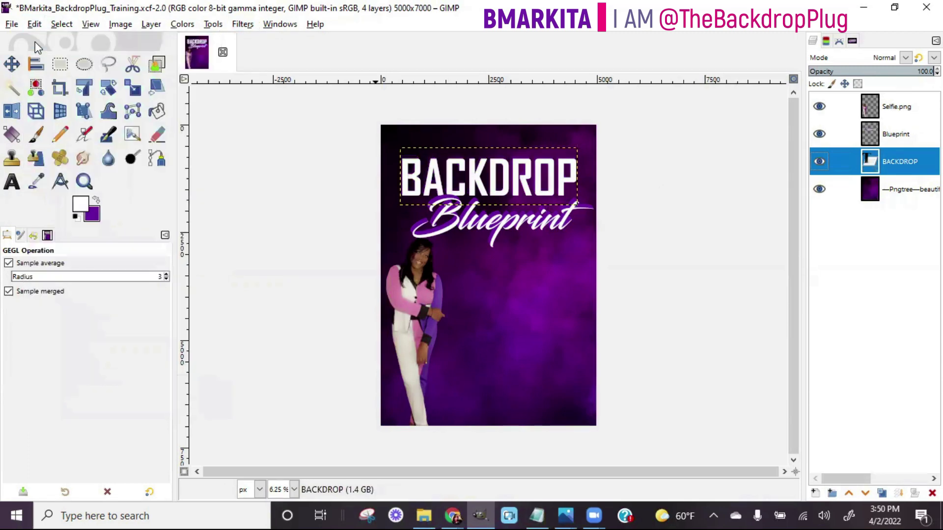
Try a Drop Shadow on the BACKDROP layer in the recently used purple, raising the opacity to 1.549 and beyond.
{"action": "left_click", "coordinate": [242, 24]}
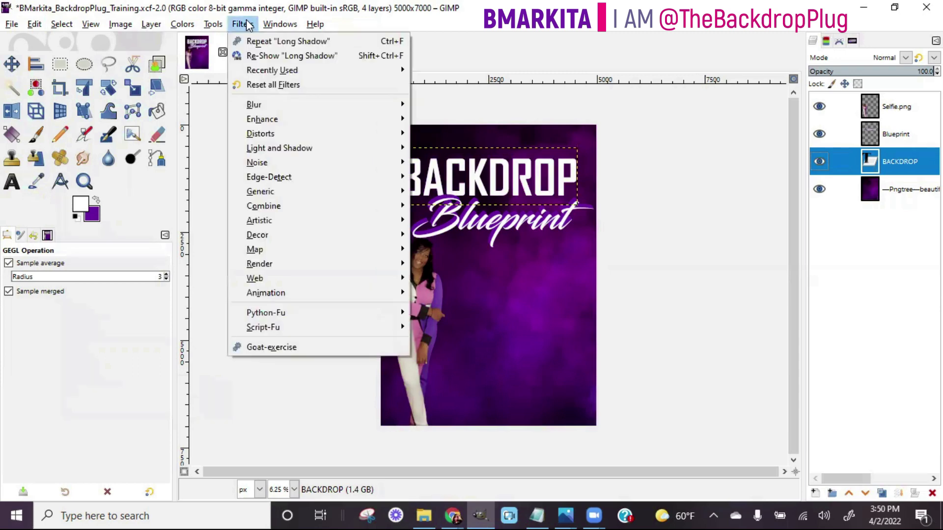
{"action": "mouse_move", "coordinate": [285, 148]}
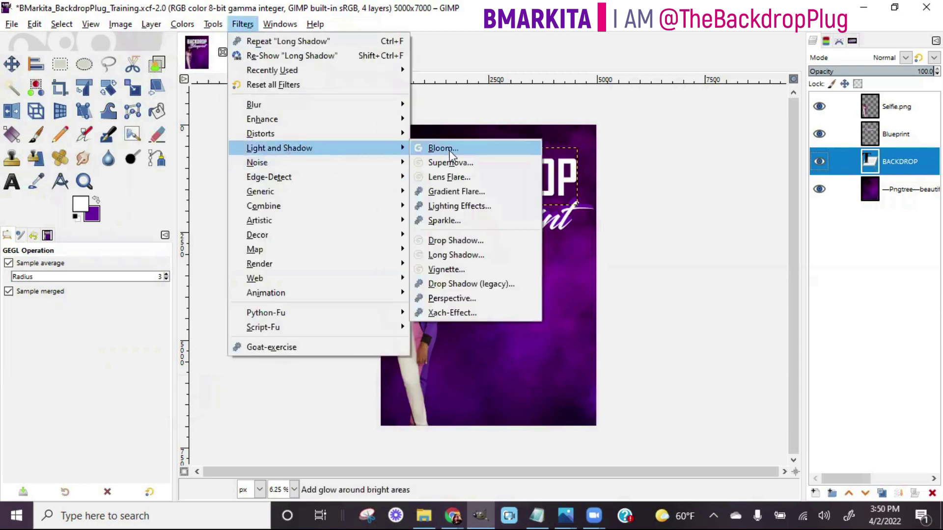
{"action": "left_click", "coordinate": [453, 242]}
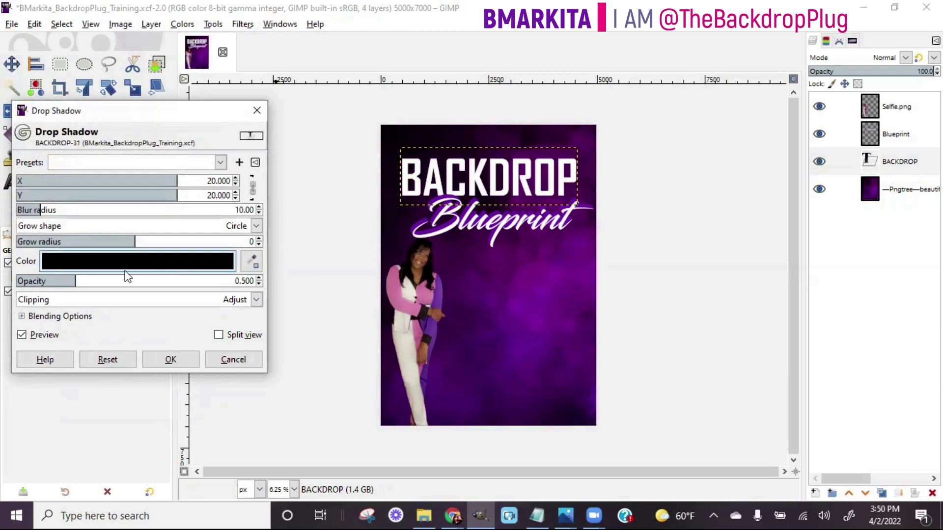
{"action": "left_click", "coordinate": [191, 261]}
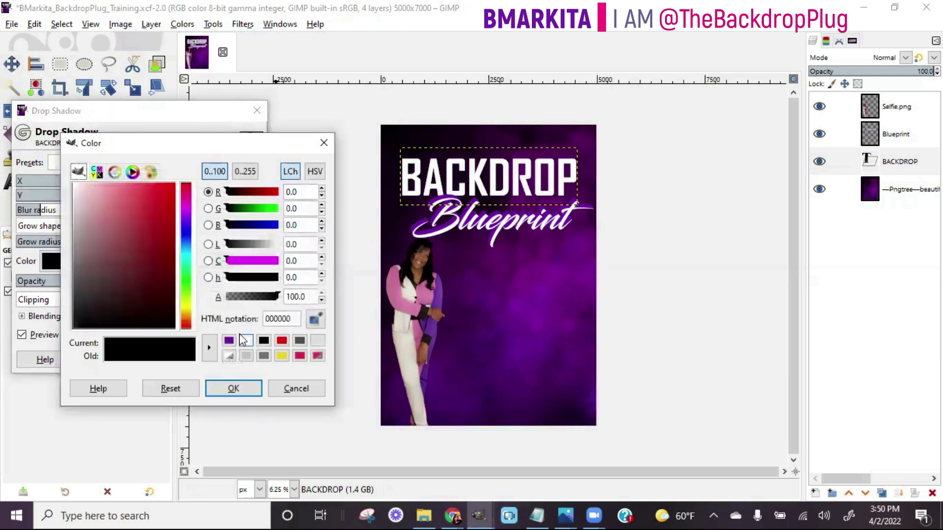
{"action": "left_click", "coordinate": [230, 341]}
{"action": "left_click", "coordinate": [229, 389]}
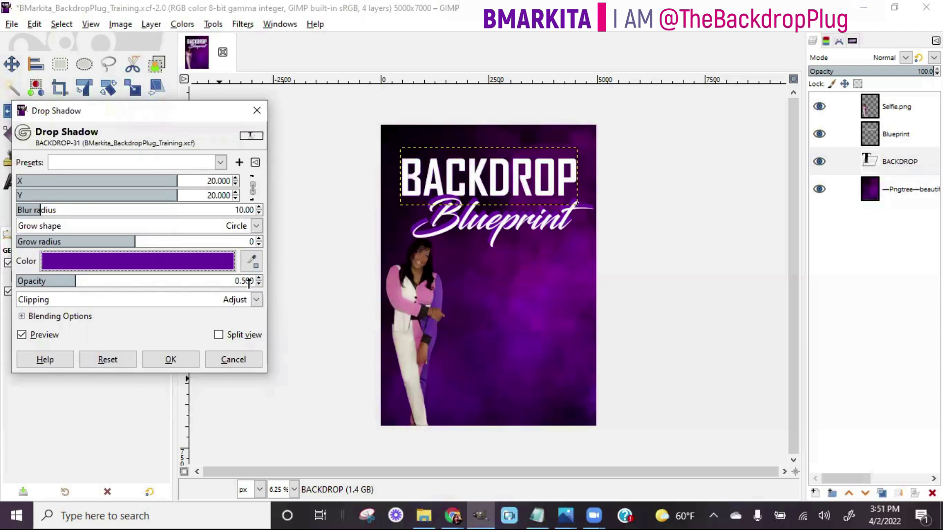
{"action": "left_click", "coordinate": [201, 287]}
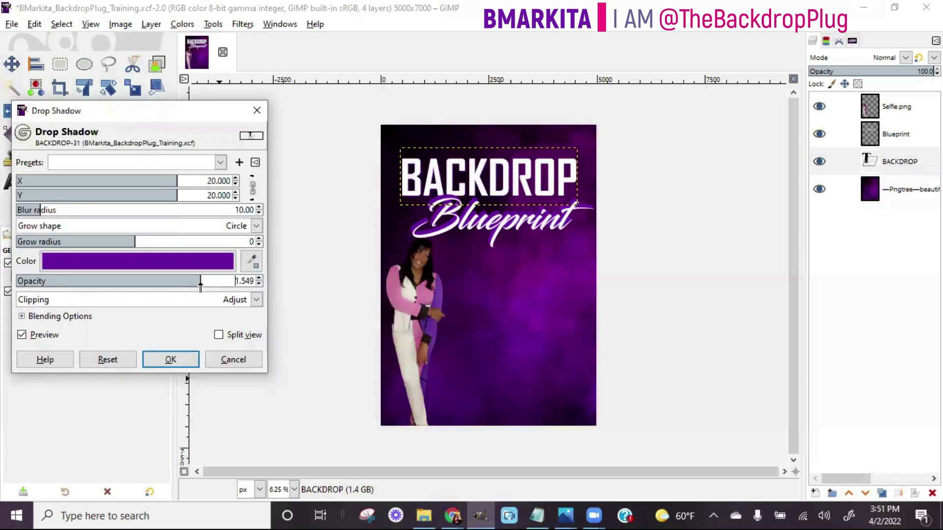
{"action": "left_click_drag", "start_coordinate": [200, 287], "coordinate": [253, 283]}
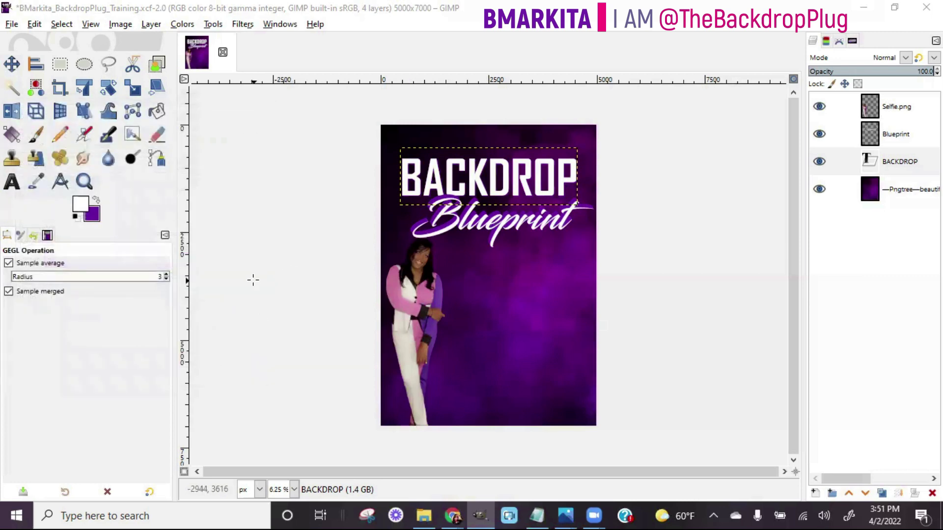
Start a new Drop Shadow on the BACKDROP layer and set the shadow colour to the recently used purple.
{"action": "left_click", "coordinate": [69, 24]}
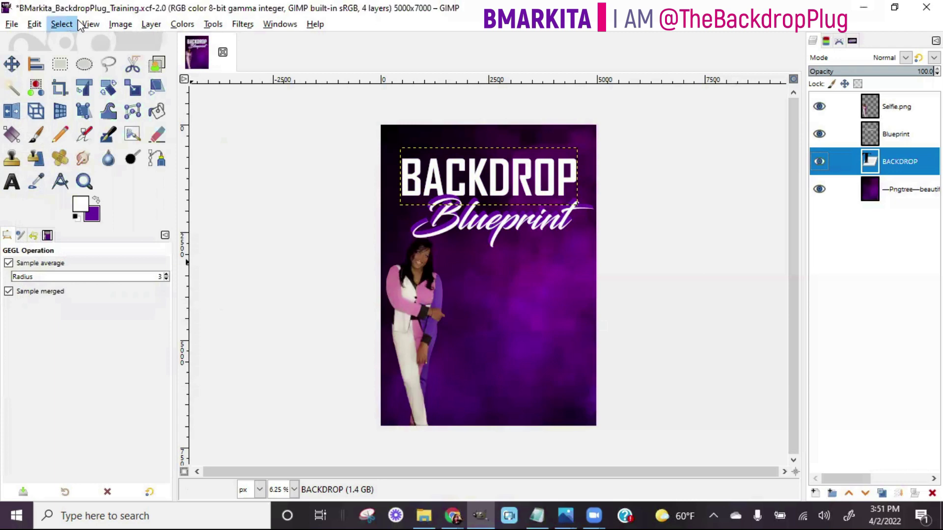
{"action": "mouse_move", "coordinate": [91, 24]}
{"action": "mouse_move", "coordinate": [106, 85]}
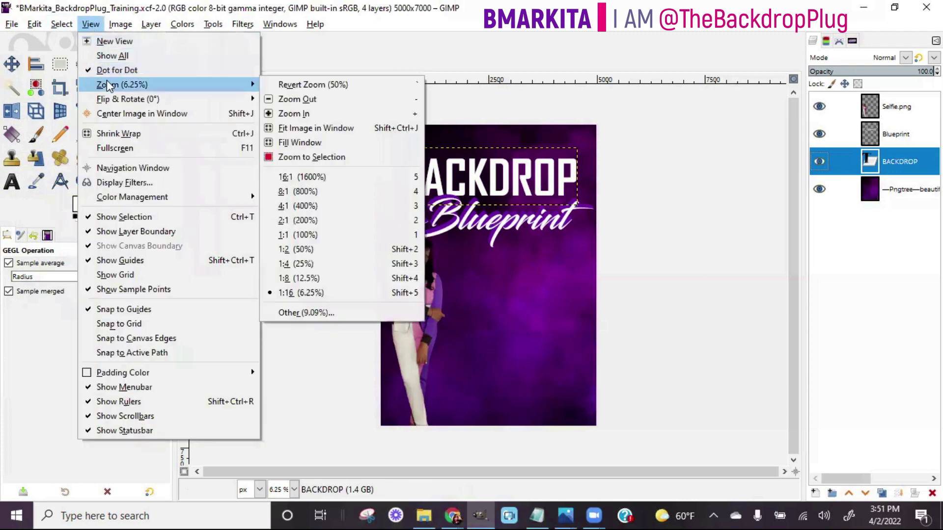
{"action": "left_click", "coordinate": [317, 113]}
{"action": "scroll", "coordinate": [686, 285], "scroll_direction": "up", "scroll_amount": 2}
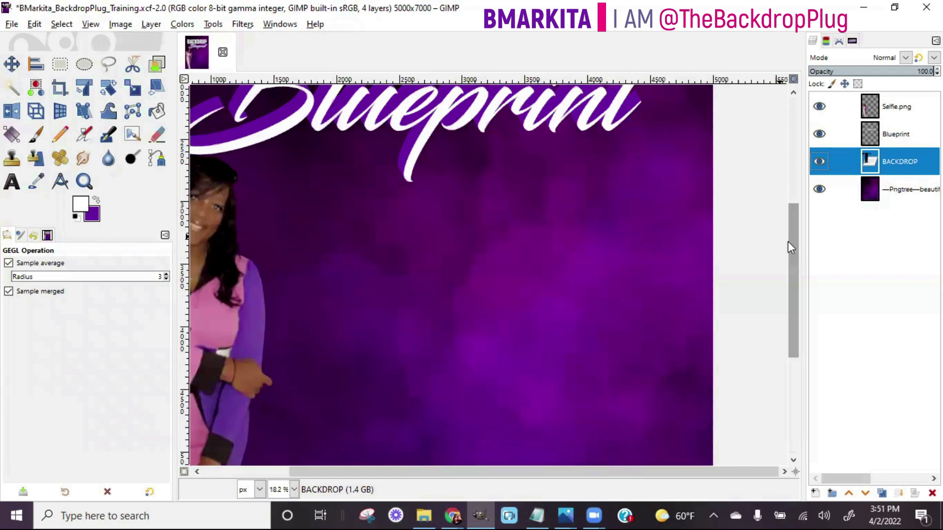
{"action": "left_click_drag", "start_coordinate": [791, 245], "coordinate": [758, 144]}
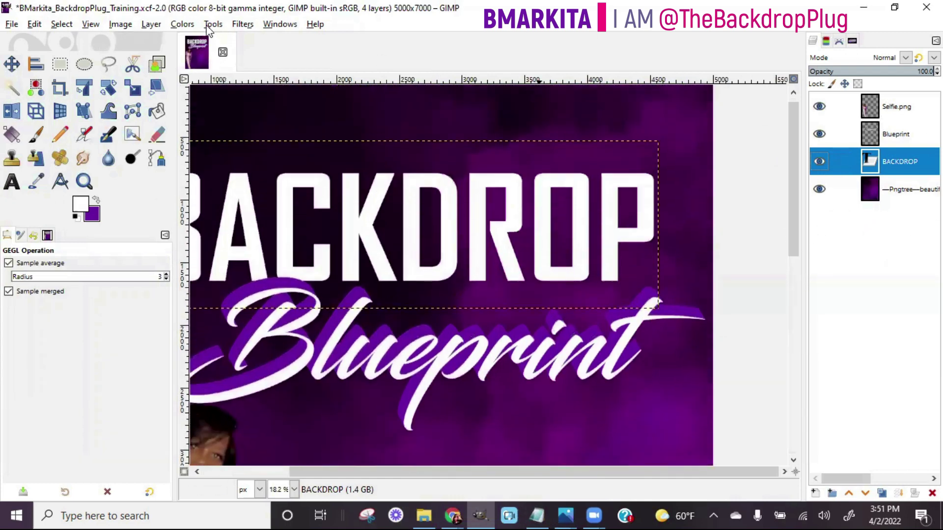
{"action": "left_click", "coordinate": [239, 24]}
{"action": "mouse_move", "coordinate": [284, 147]}
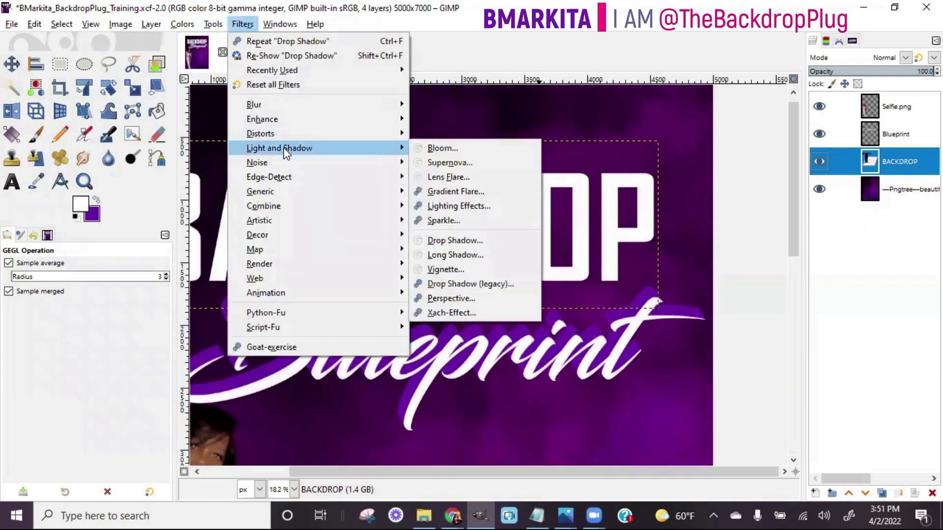
{"action": "left_click", "coordinate": [471, 240]}
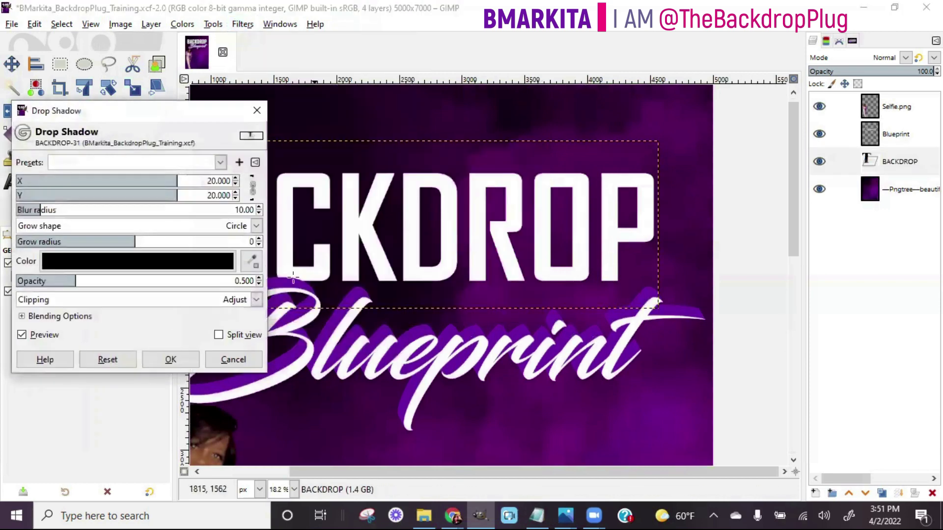
{"action": "left_click", "coordinate": [218, 266]}
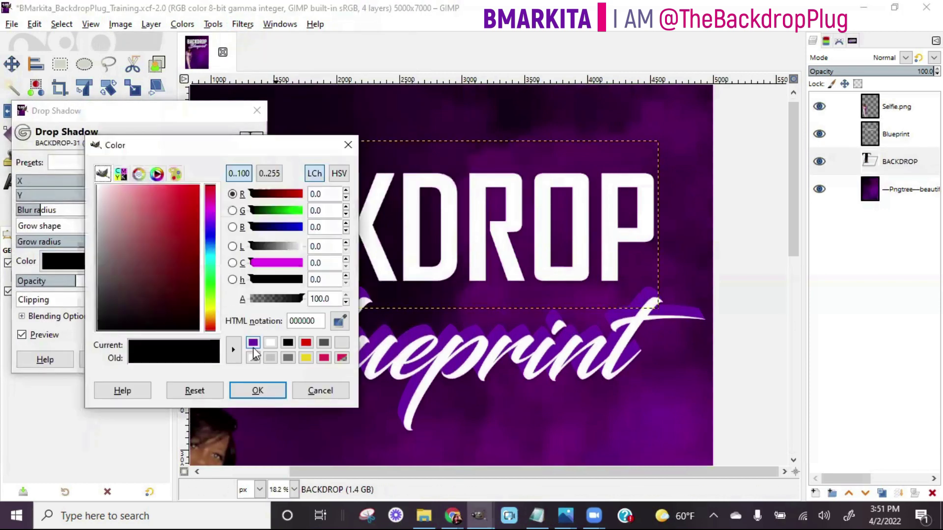
{"action": "left_click", "coordinate": [253, 343]}
{"action": "left_click", "coordinate": [256, 391]}
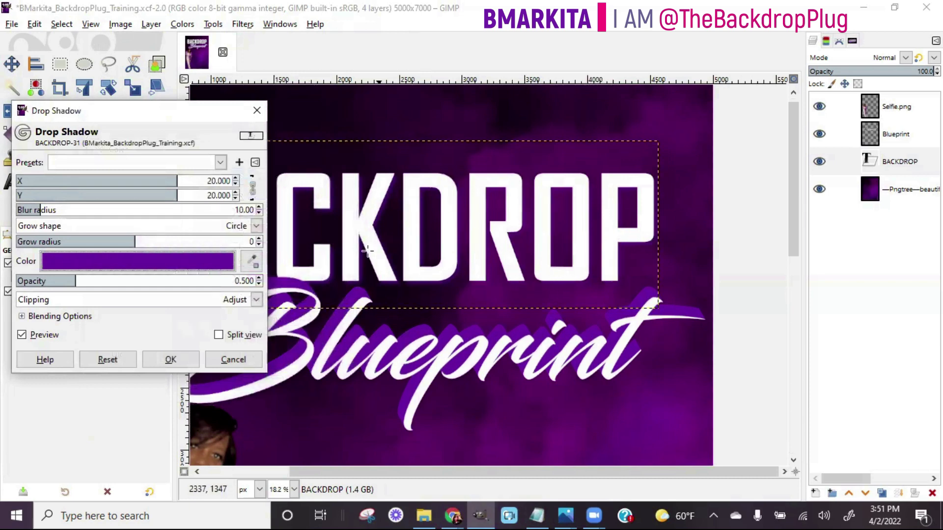
Raise the BACKDROP shadow's opacity to 1.734 and try blur radii of 43.84, 90.82 and 51.59.
{"action": "left_click", "coordinate": [204, 281]}
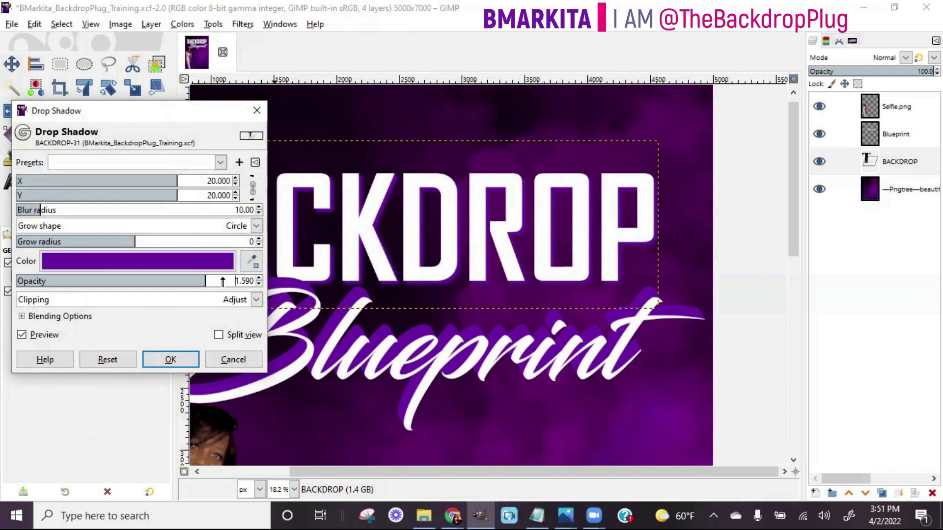
{"action": "scroll", "coordinate": [245, 281], "scroll_direction": "up", "scroll_amount": 3}
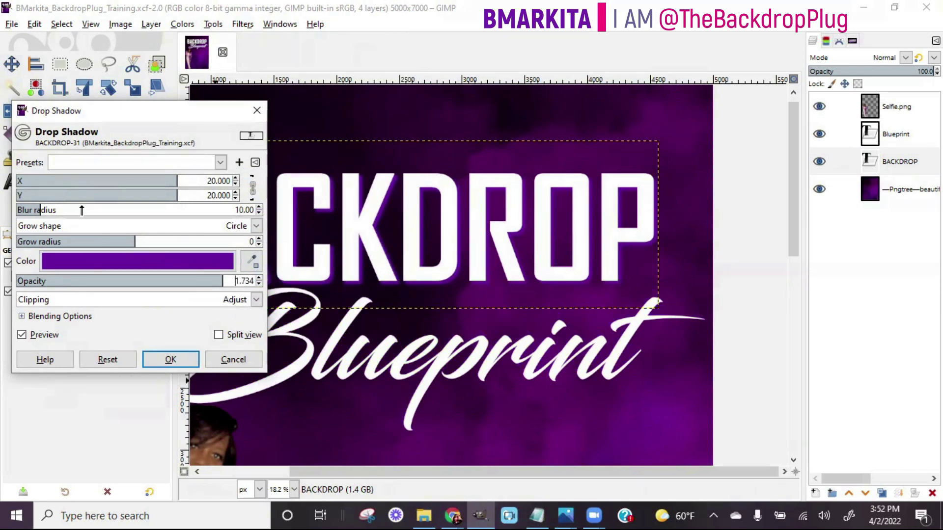
{"action": "left_click", "coordinate": [81, 210]}
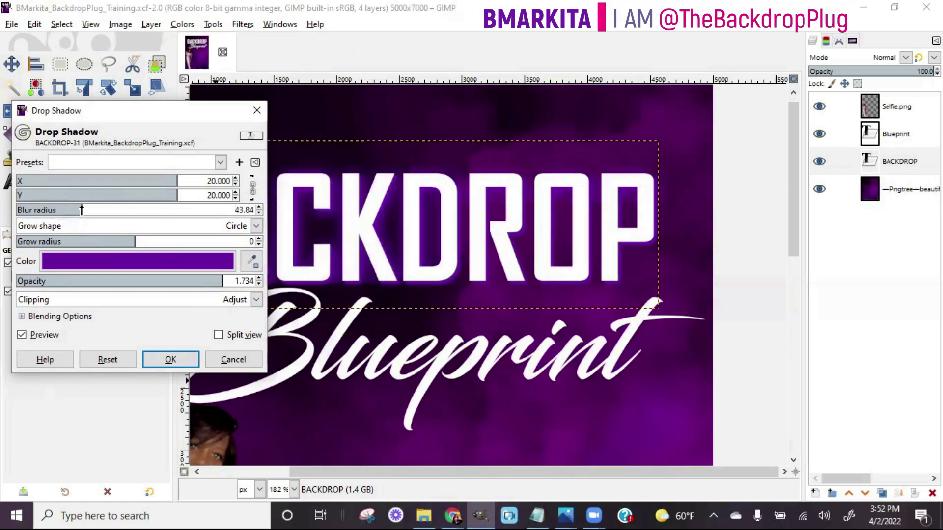
{"action": "left_click", "coordinate": [123, 213]}
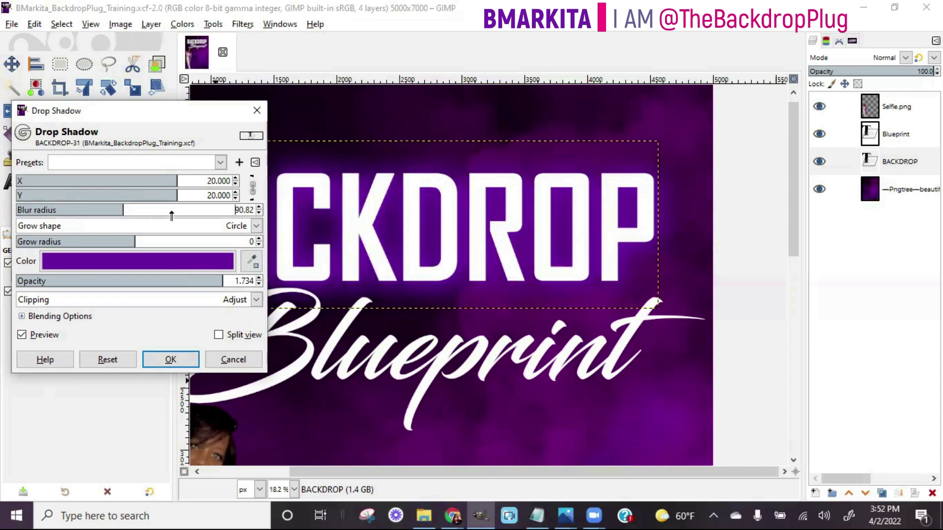
{"action": "left_click", "coordinate": [90, 211]}
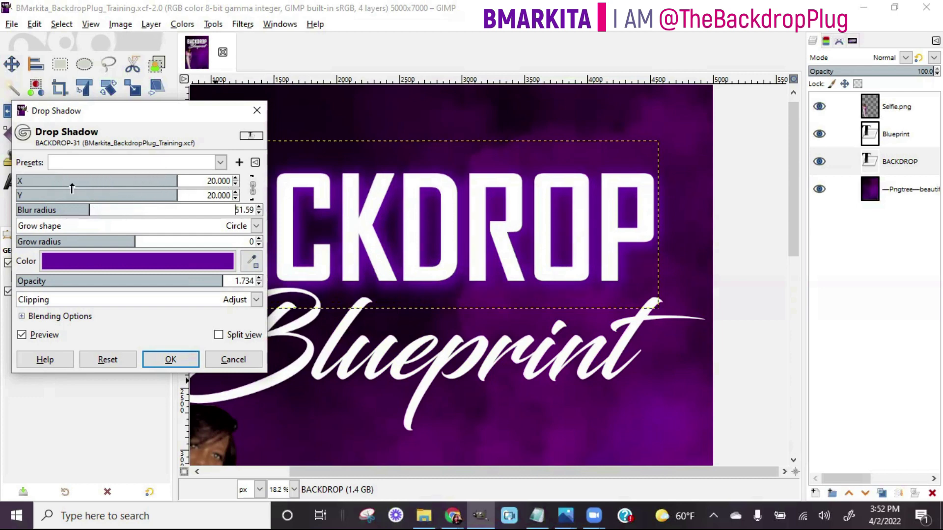
Try X and Y offsets such as -22.564 and 29.487, set both to 1.795, and apply the Drop Shadow with blur radius 79.71.
{"action": "left_click_drag", "start_coordinate": [71, 188], "coordinate": [62, 183]}
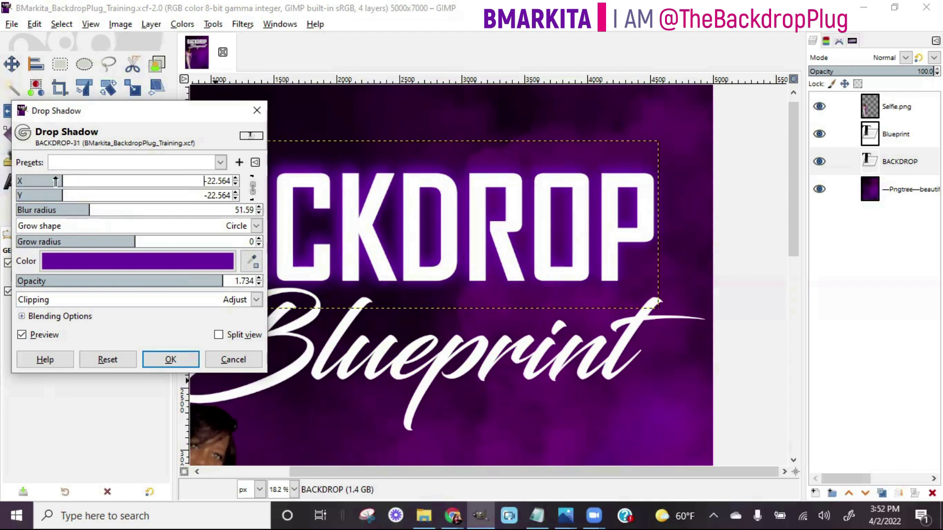
{"action": "left_click", "coordinate": [129, 182]}
{"action": "left_click", "coordinate": [162, 181]}
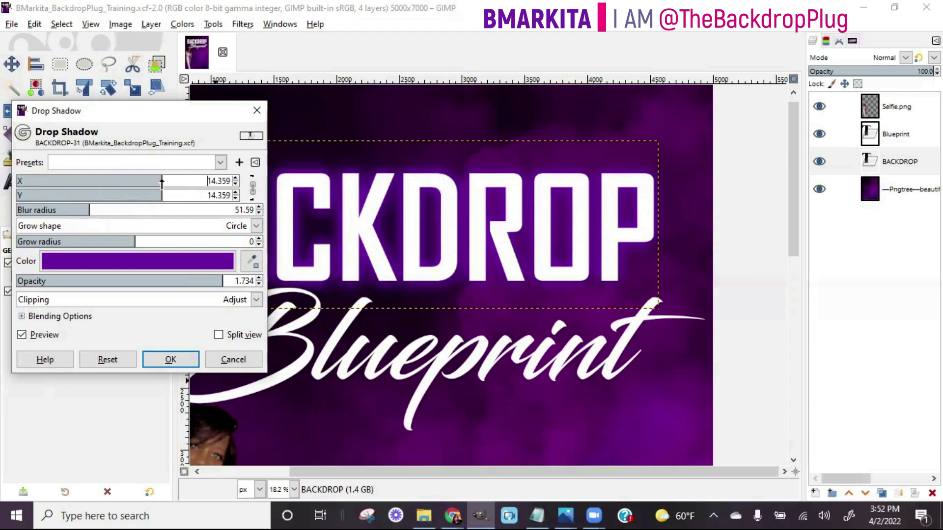
{"action": "left_click", "coordinate": [203, 184]}
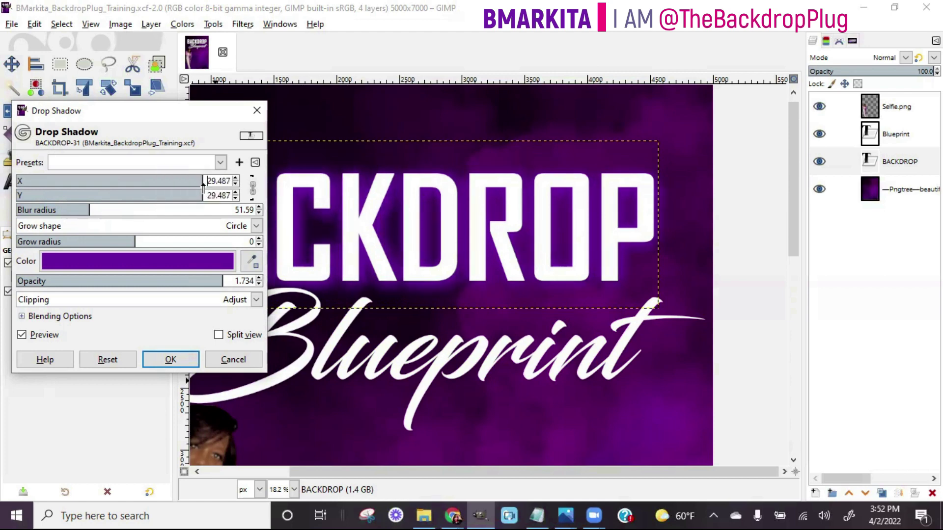
{"action": "left_click", "coordinate": [129, 182]}
{"action": "left_click", "coordinate": [114, 213]}
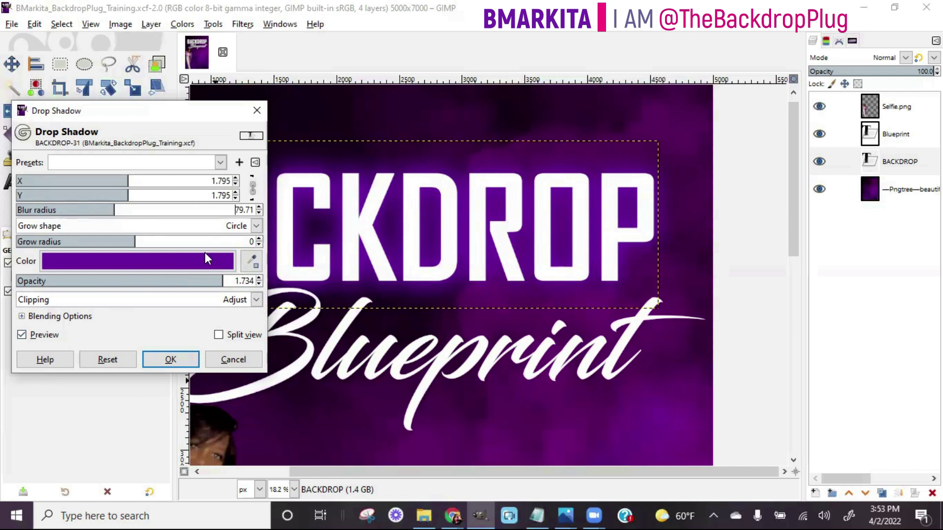
{"action": "left_click", "coordinate": [170, 359]}
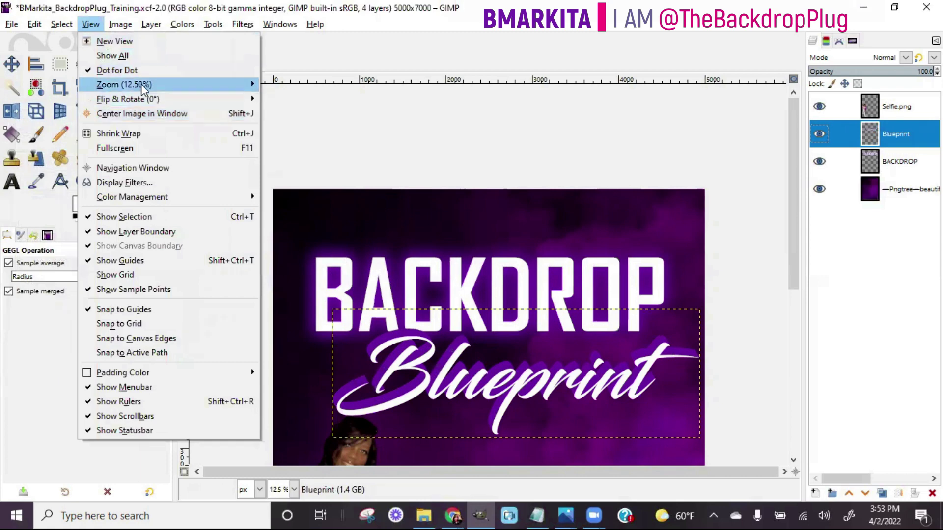
Save the backdrop project to its existing XCF file.
{"action": "mouse_move", "coordinate": [140, 84]}
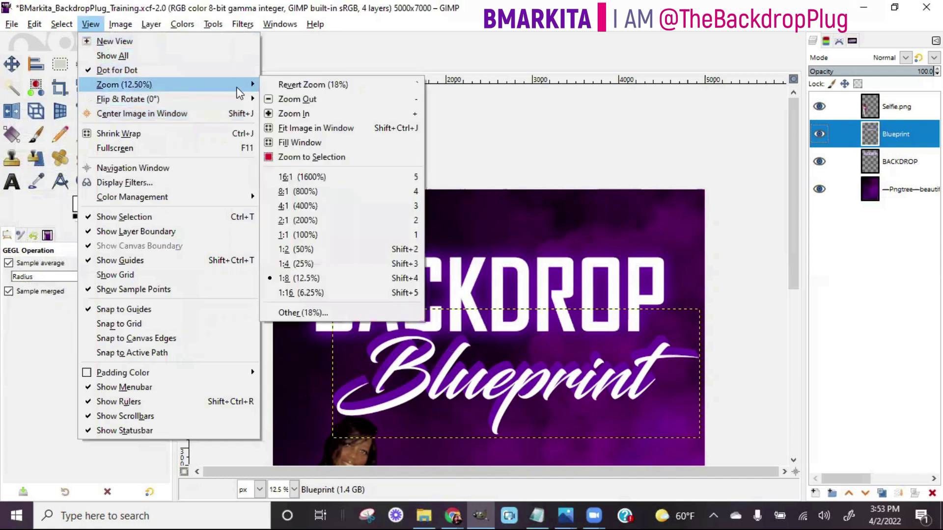
{"action": "left_click", "coordinate": [285, 98]}
{"action": "key", "text": "minus"}
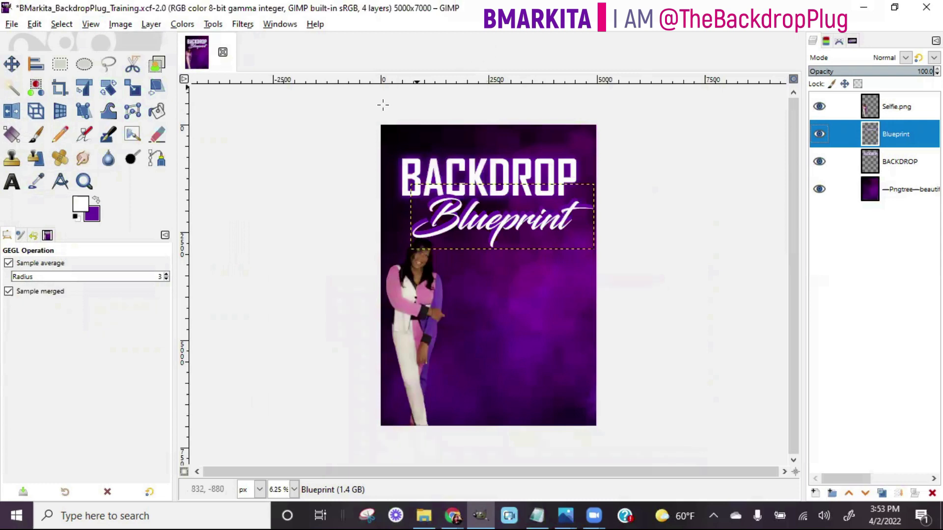
{"action": "left_click", "coordinate": [12, 24]}
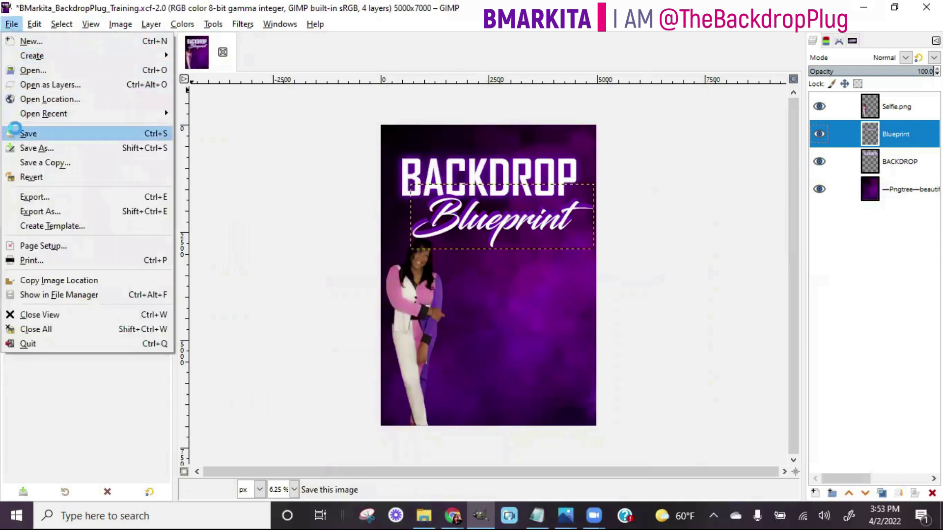
{"action": "left_click", "coordinate": [28, 133]}
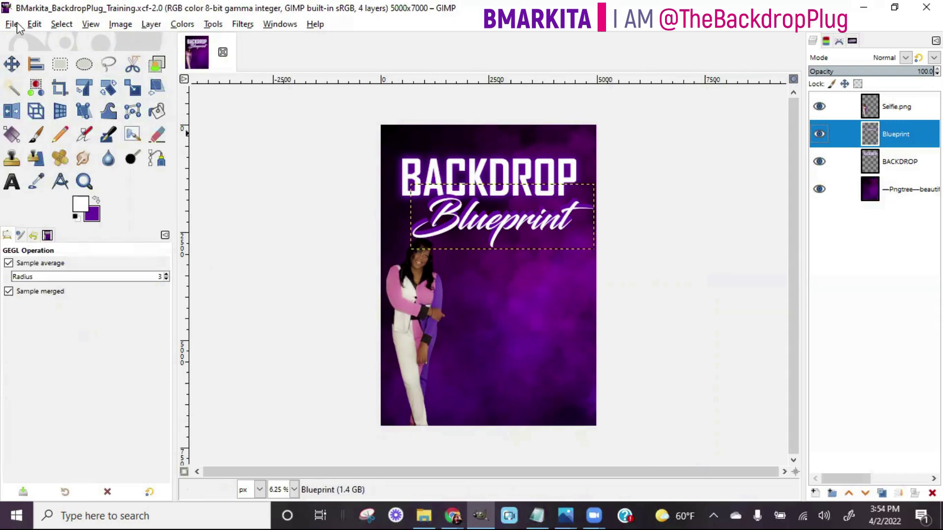
Add Blueprint_Logo.png from the Backdrop Blueprint folder to the backdrop as a new layer.
{"action": "left_click", "coordinate": [12, 24]}
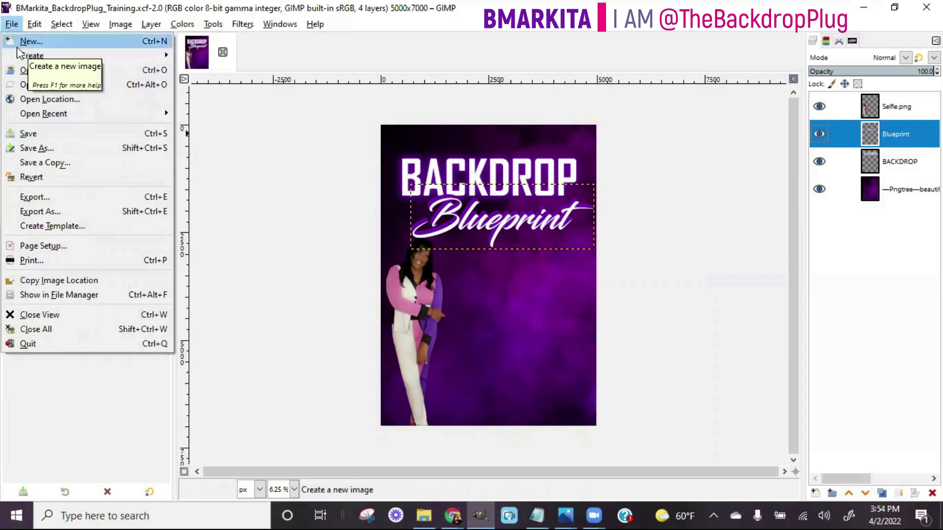
{"action": "left_click", "coordinate": [24, 86]}
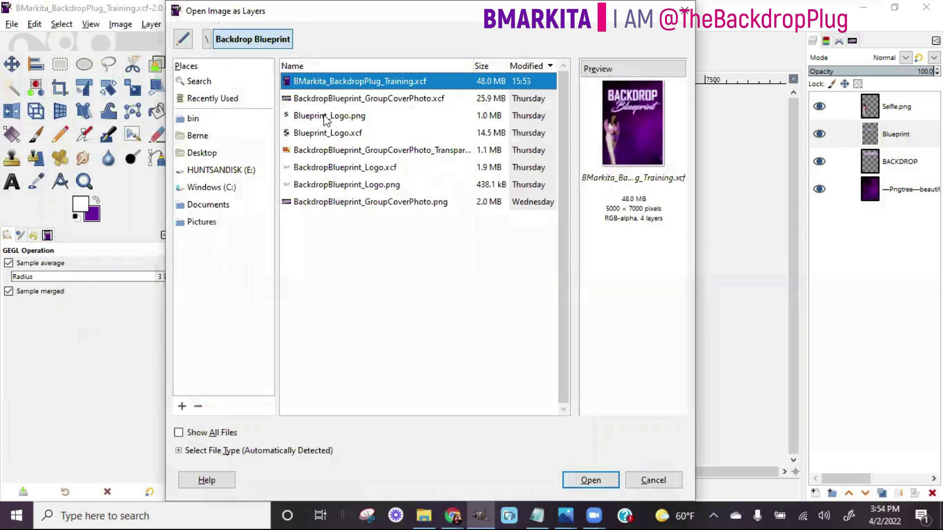
{"action": "left_click", "coordinate": [327, 117]}
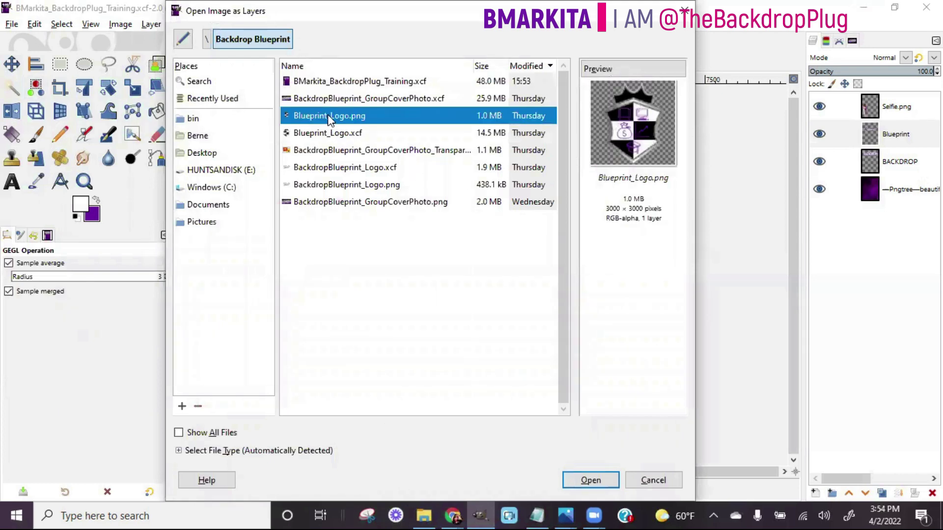
{"action": "left_click", "coordinate": [588, 484]}
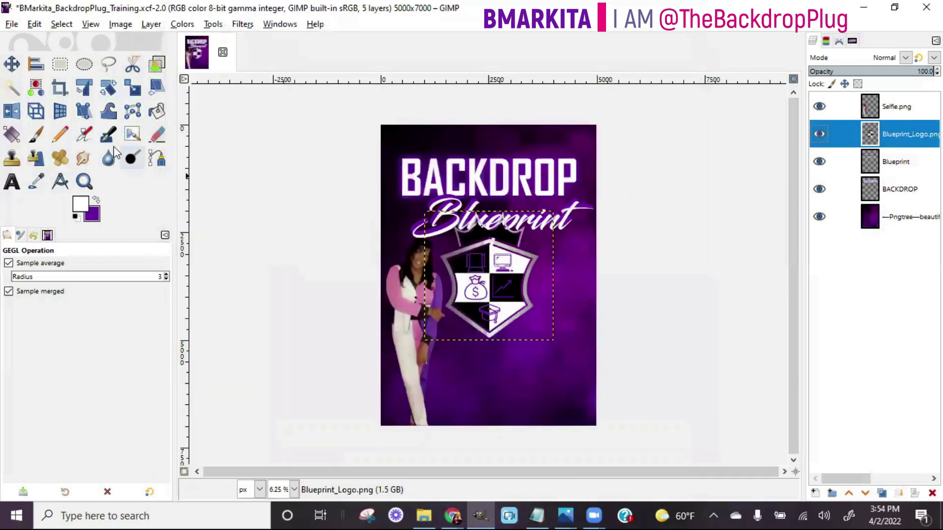
Move the crowned shield logo below the Blueprint title beside the woman, and shift her cut-out slightly right and down.
{"action": "left_click", "coordinate": [11, 64]}
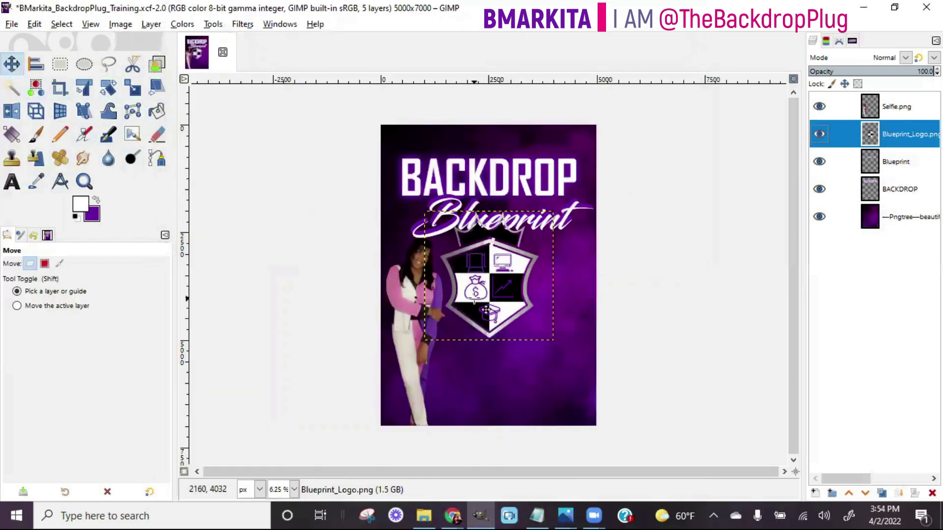
{"action": "left_click_drag", "start_coordinate": [486, 274], "coordinate": [515, 314]}
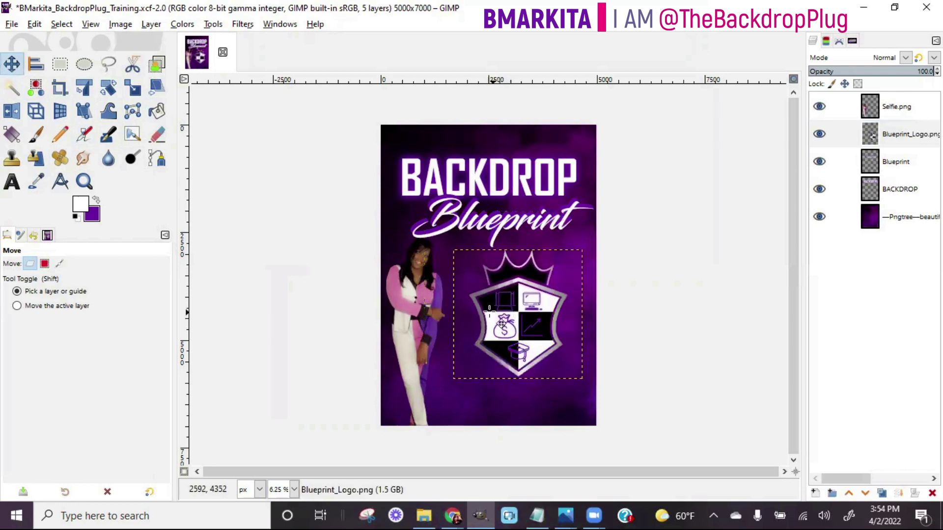
{"action": "left_click_drag", "start_coordinate": [416, 304], "coordinate": [422, 308]}
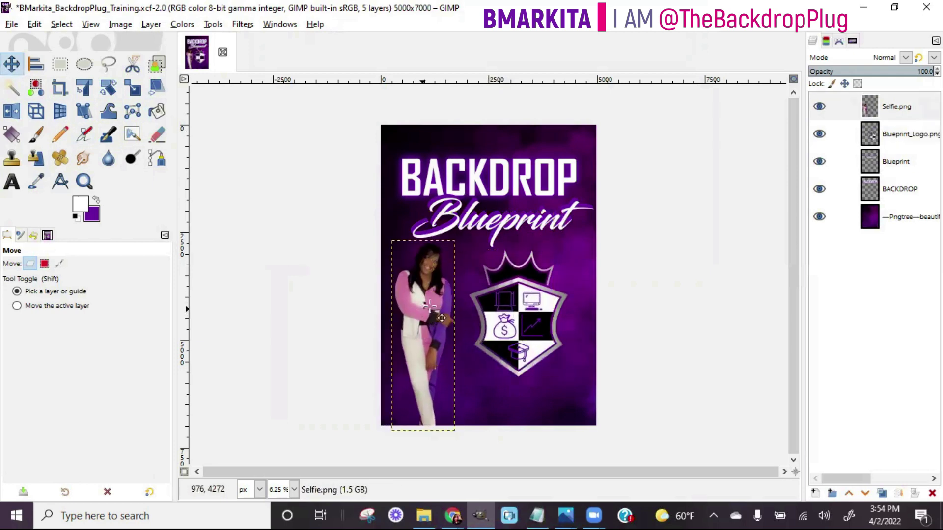
{"action": "left_click_drag", "start_coordinate": [495, 298], "coordinate": [491, 288]}
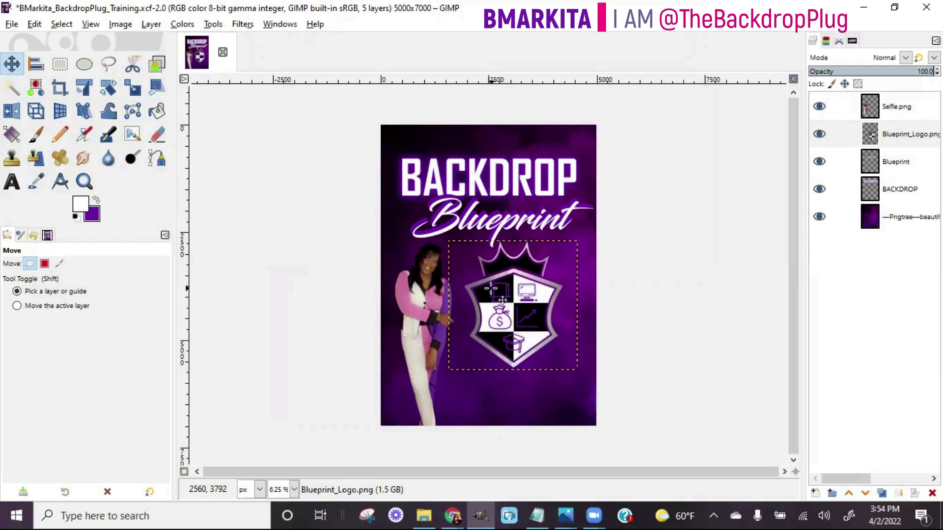
Start opening another image as a layer and browse to Graphics > Stars on HUNTSANDISK (E:), sorting the drive's folders by name.
{"action": "left_click", "coordinate": [12, 24]}
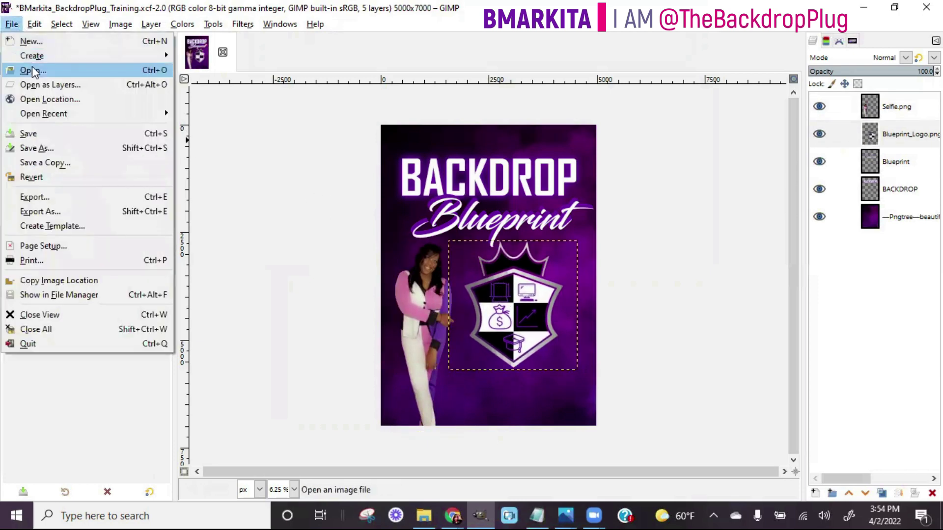
{"action": "left_click", "coordinate": [40, 86]}
{"action": "left_click", "coordinate": [217, 157]}
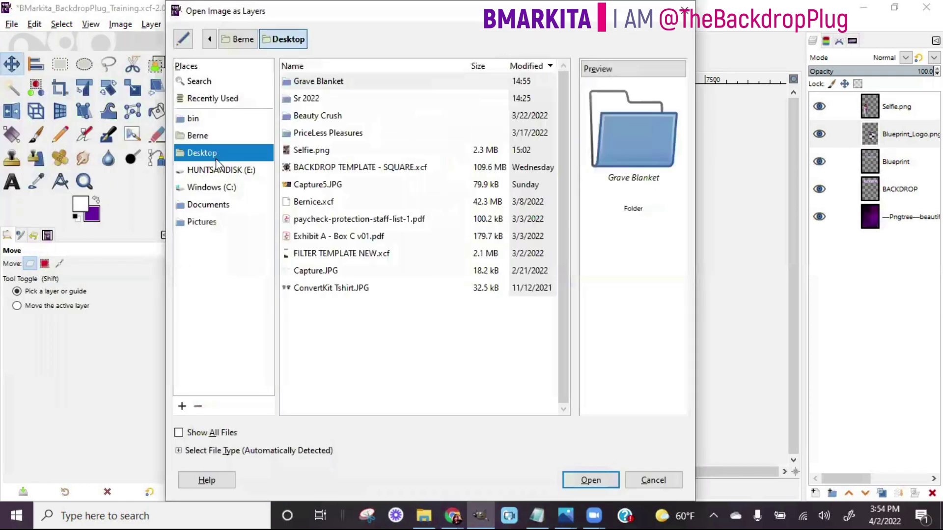
{"action": "left_click", "coordinate": [218, 170]}
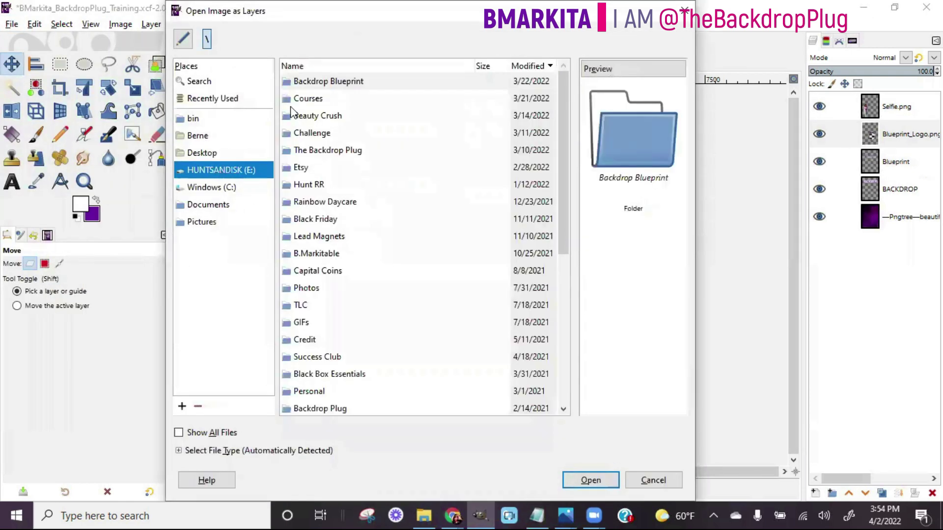
{"action": "left_click", "coordinate": [309, 65]}
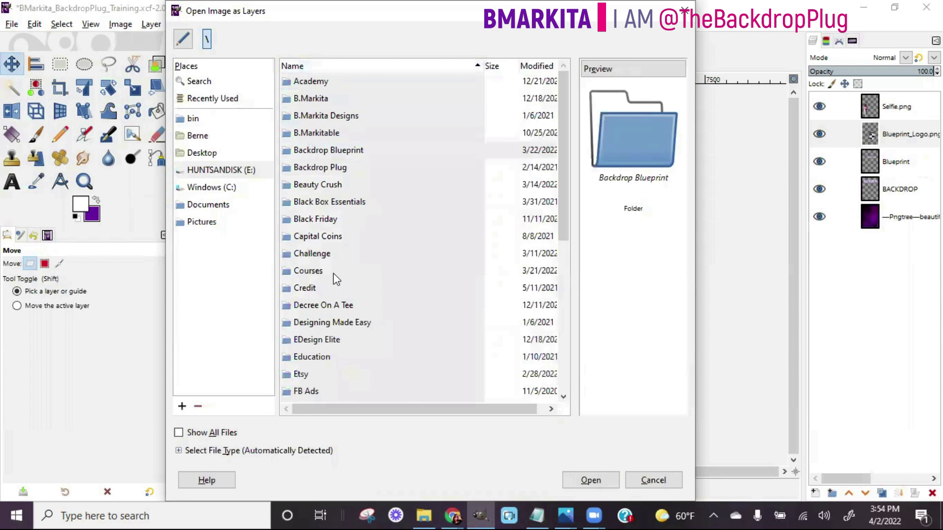
{"action": "scroll", "coordinate": [329, 305], "scroll_direction": "down", "scroll_amount": 2}
{"action": "double_click", "coordinate": [316, 359]}
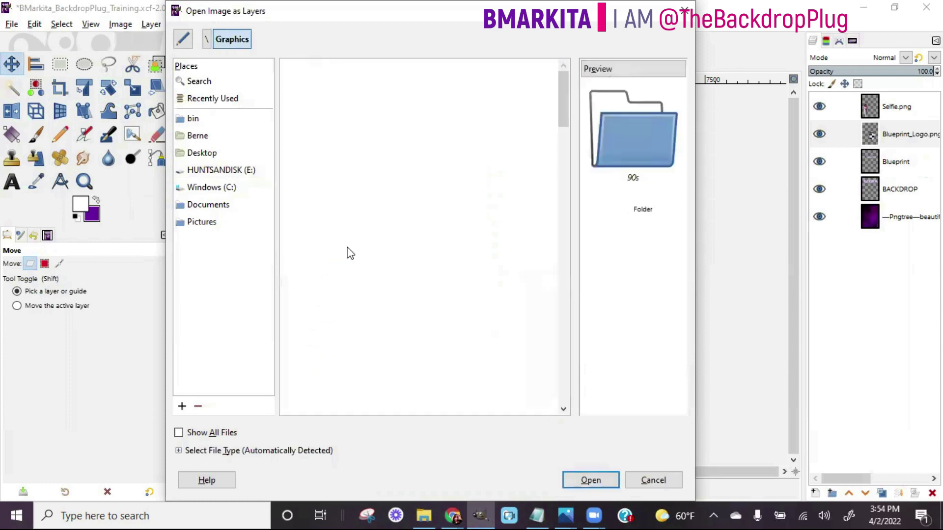
{"action": "scroll", "coordinate": [347, 255], "scroll_direction": "down", "scroll_amount": 5}
{"action": "scroll", "coordinate": [347, 270], "scroll_direction": "down", "scroll_amount": 15}
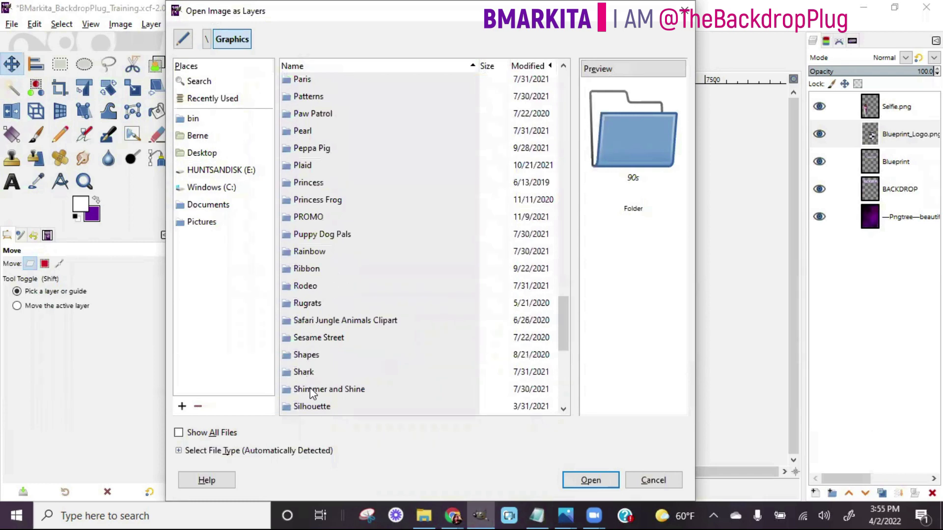
{"action": "scroll", "coordinate": [319, 354], "scroll_direction": "down", "scroll_amount": 3}
{"action": "double_click", "coordinate": [306, 357]}
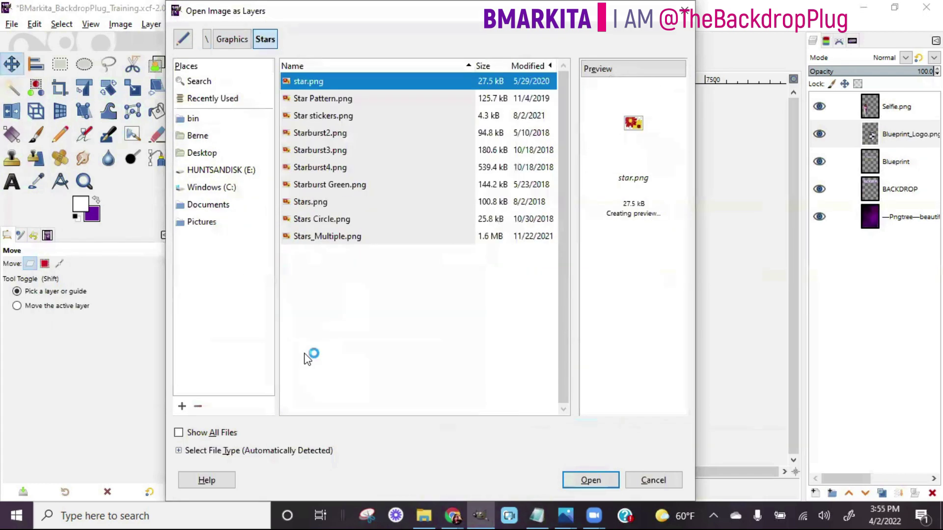
Preview the star images and add Starburst4.png to the backdrop as a layer.
{"action": "left_click", "coordinate": [314, 98]}
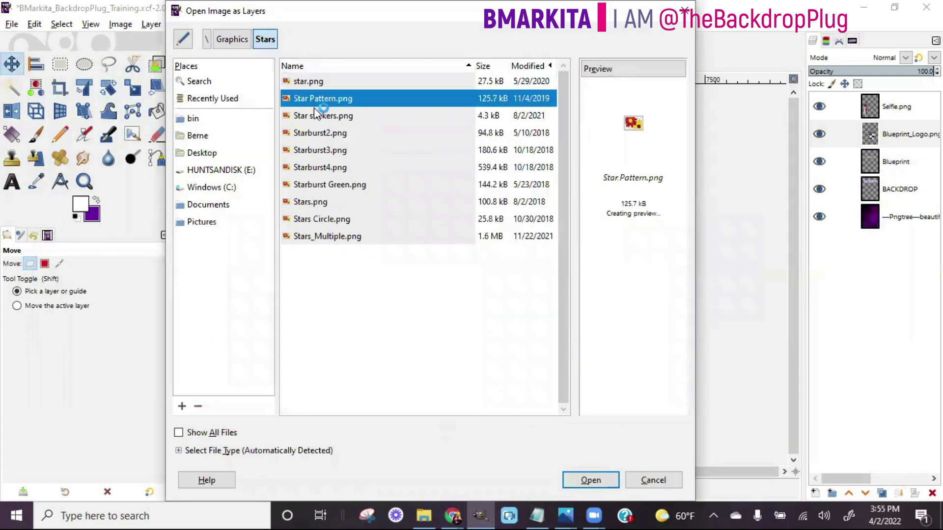
{"action": "left_click", "coordinate": [314, 116]}
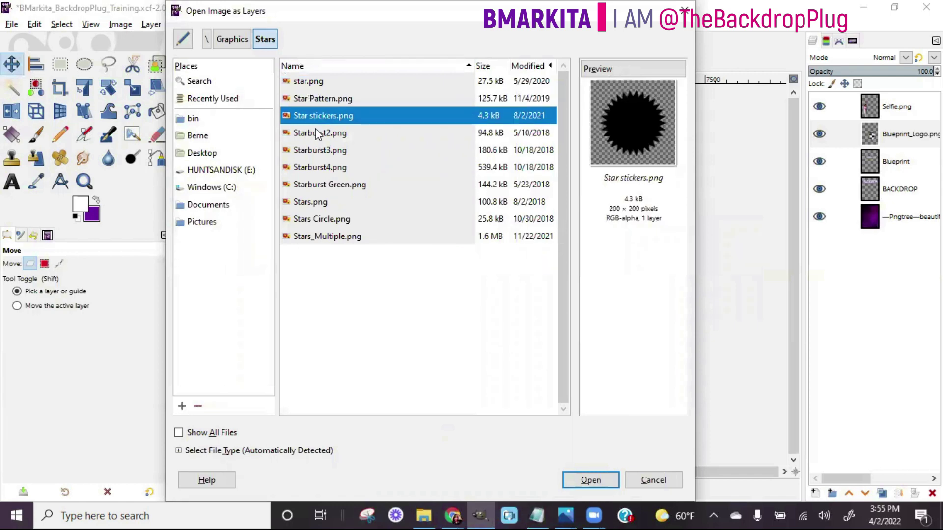
{"action": "left_click", "coordinate": [318, 133]}
{"action": "left_click", "coordinate": [322, 153]}
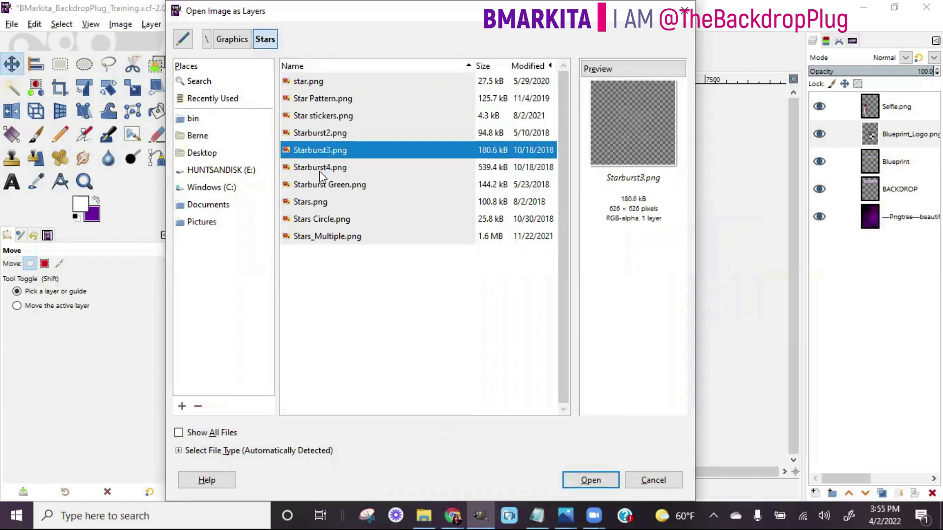
{"action": "left_click", "coordinate": [320, 168]}
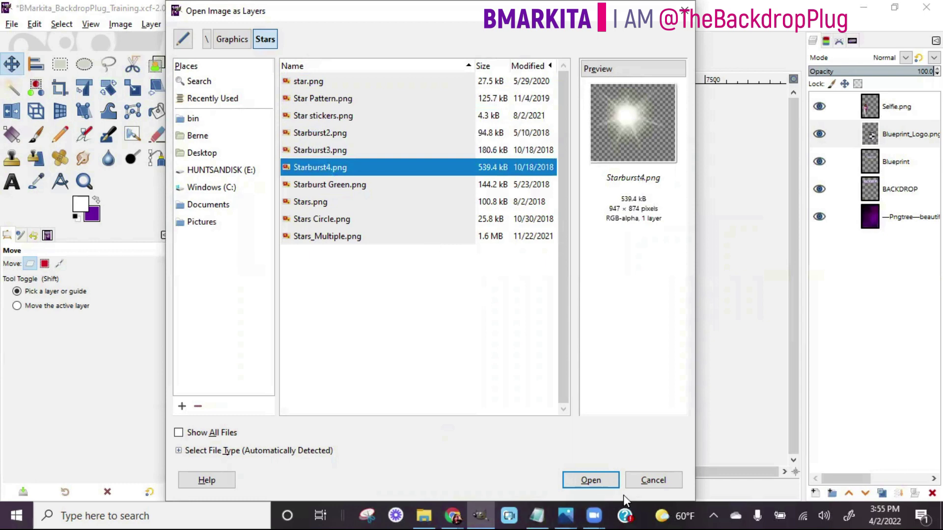
{"action": "left_click", "coordinate": [604, 480]}
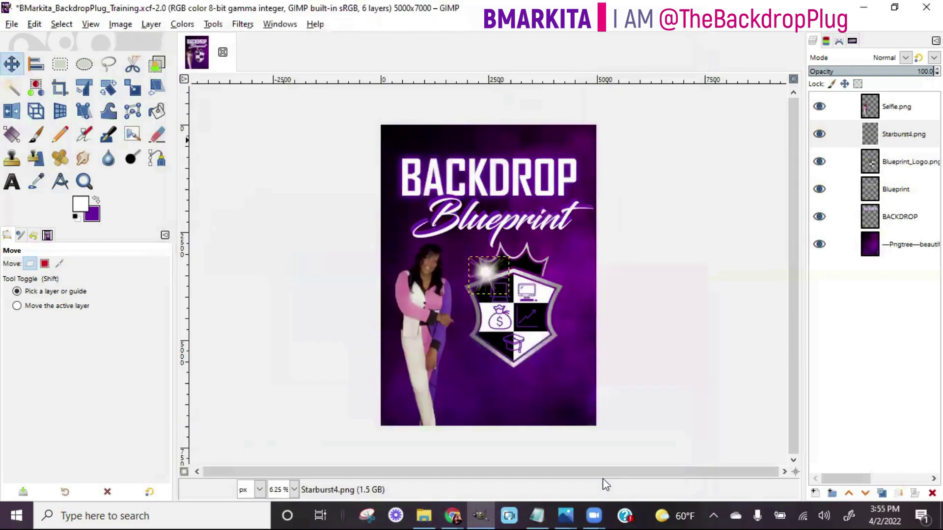
Duplicate the starburst and place one at the shield's upper right edge and the other just before the B of Blueprint.
{"action": "left_click", "coordinate": [485, 270]}
{"action": "left_click_drag", "start_coordinate": [485, 269], "coordinate": [405, 241]}
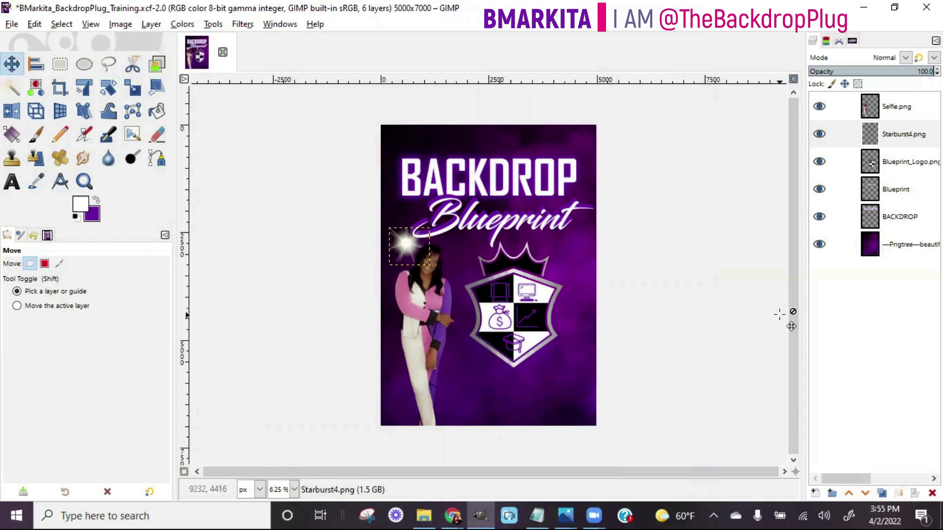
{"action": "left_click", "coordinate": [901, 136]}
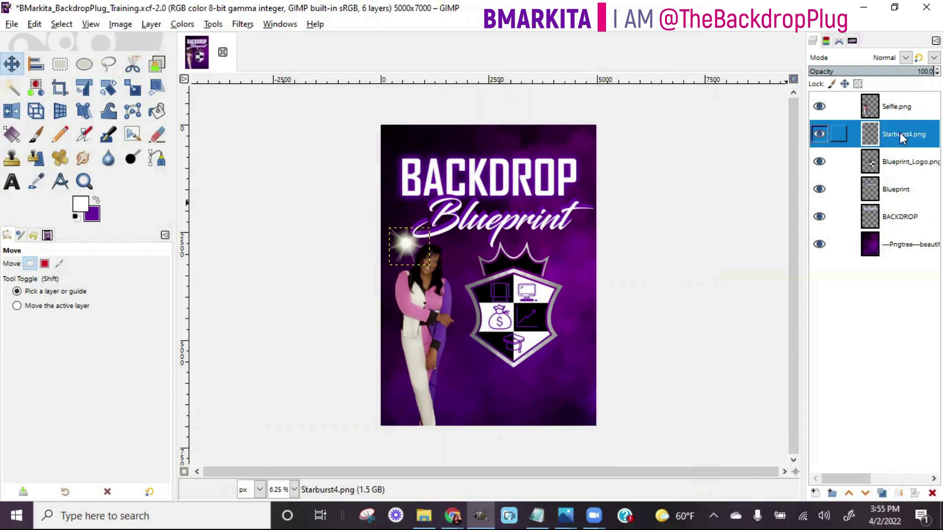
{"action": "left_click", "coordinate": [882, 494]}
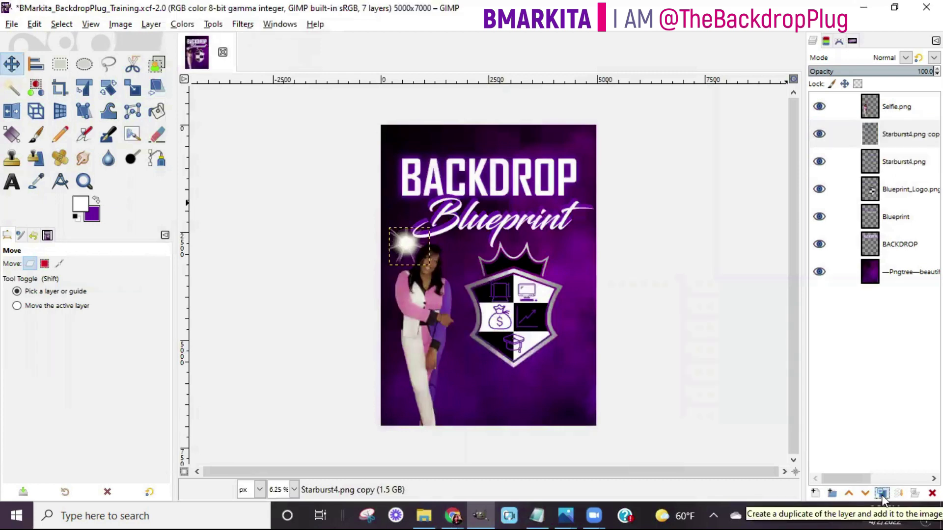
{"action": "mouse_move", "coordinate": [408, 242]}
{"action": "left_mouse_down"}
{"action": "mouse_move", "coordinate": [570, 299]}
{"action": "mouse_move", "coordinate": [413, 224]}
{"action": "left_mouse_up"}
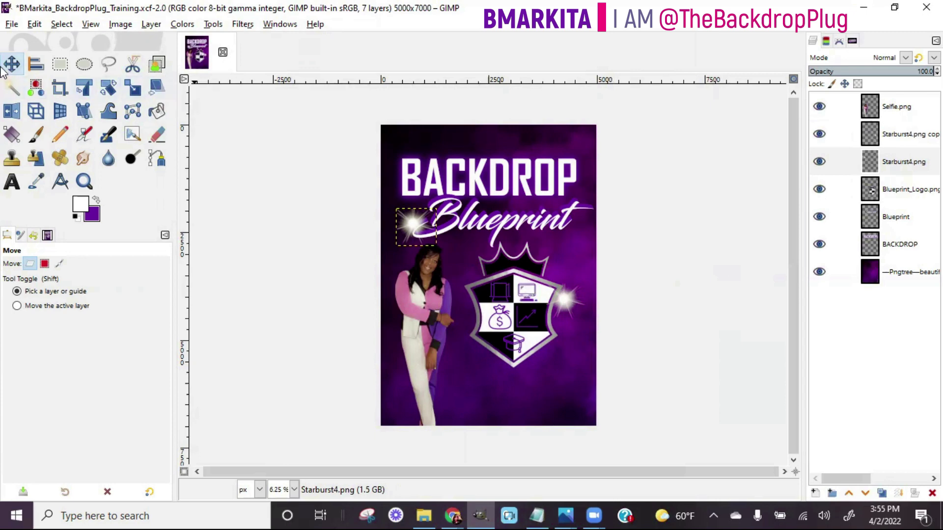
Set the Text tool's font to Agency FB Bold Condensed.
{"action": "left_click", "coordinate": [13, 182]}
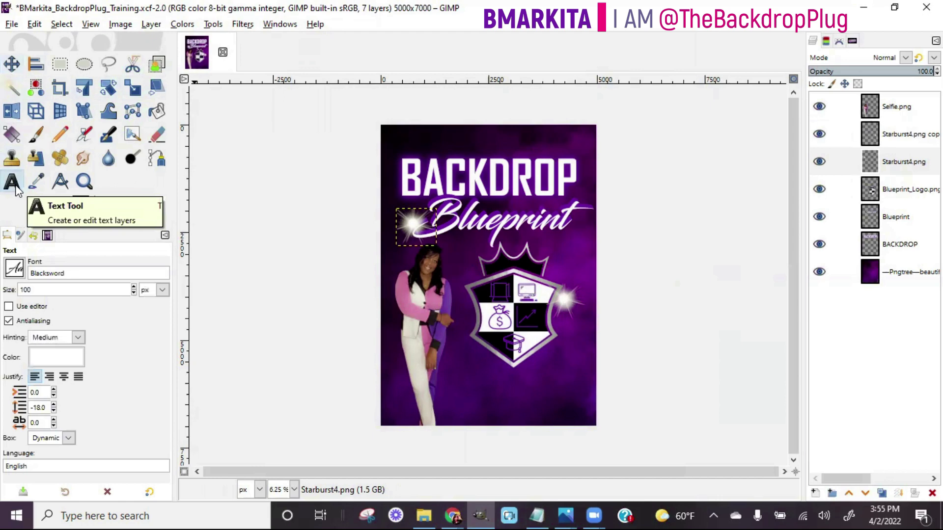
{"action": "left_click", "coordinate": [15, 268]}
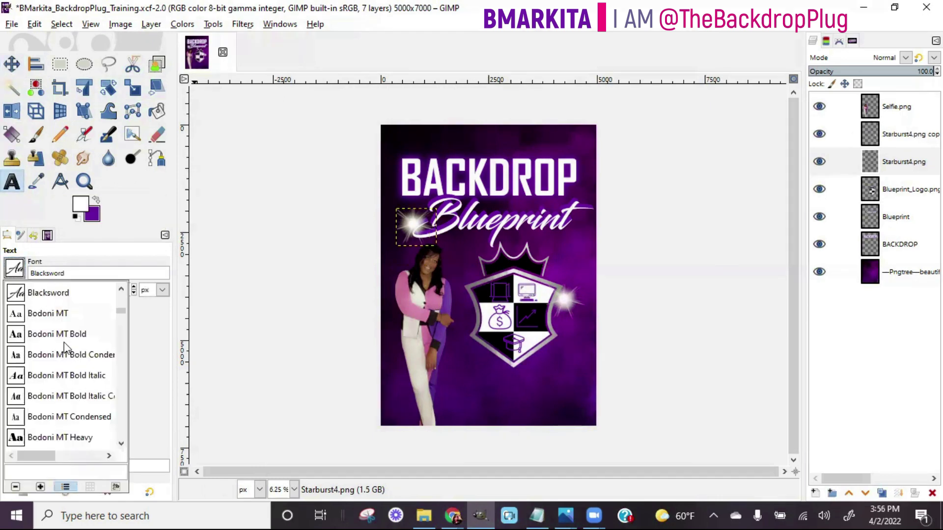
{"action": "scroll", "coordinate": [64, 342], "scroll_direction": "up", "scroll_amount": 10}
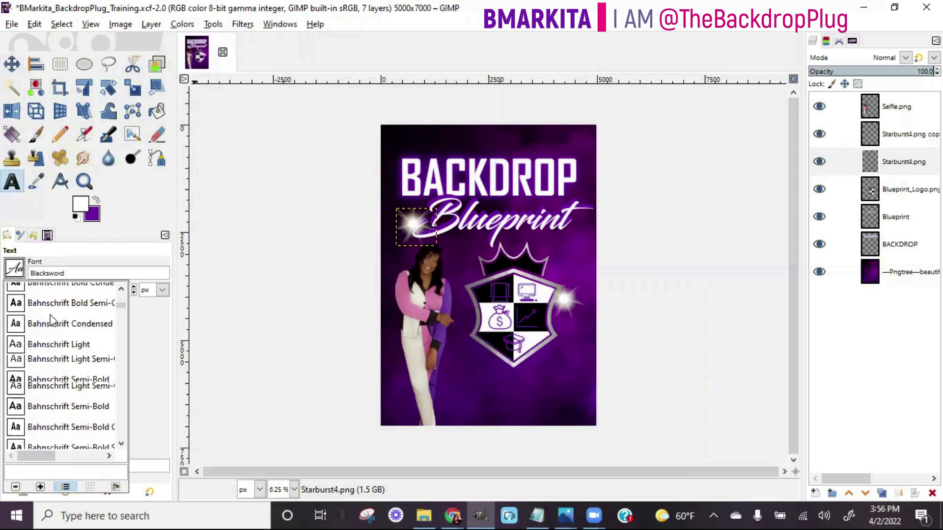
{"action": "scroll", "coordinate": [48, 321], "scroll_direction": "up", "scroll_amount": 10}
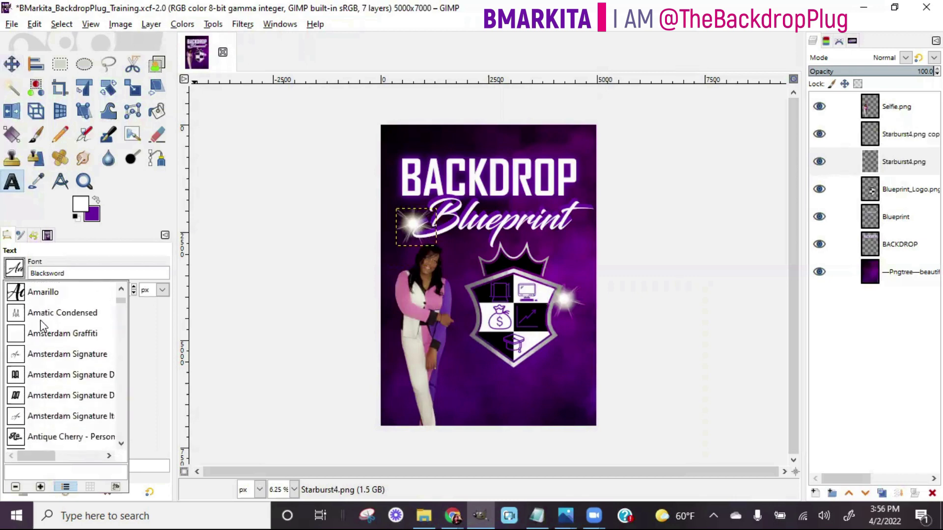
{"action": "scroll", "coordinate": [40, 325], "scroll_direction": "up", "scroll_amount": 4}
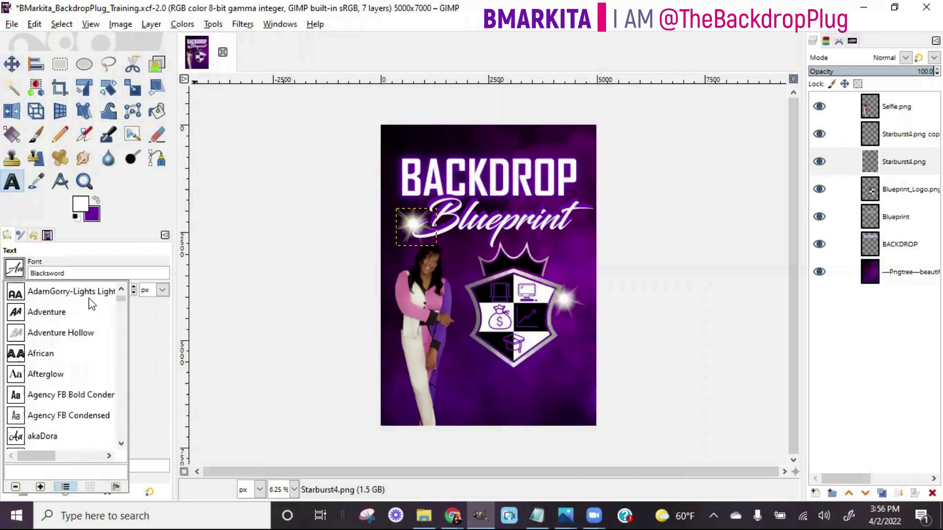
{"action": "scroll", "coordinate": [91, 305], "scroll_direction": "down", "scroll_amount": 1}
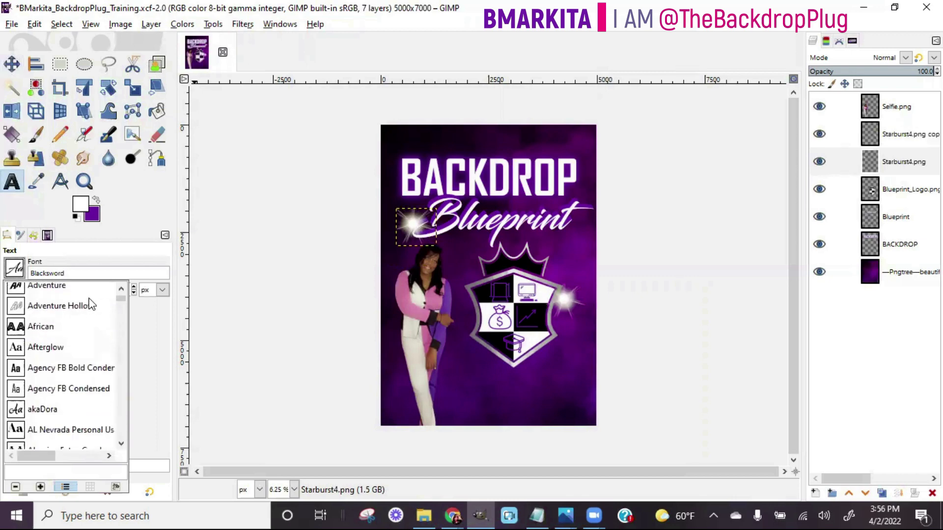
{"action": "left_click", "coordinate": [59, 370]}
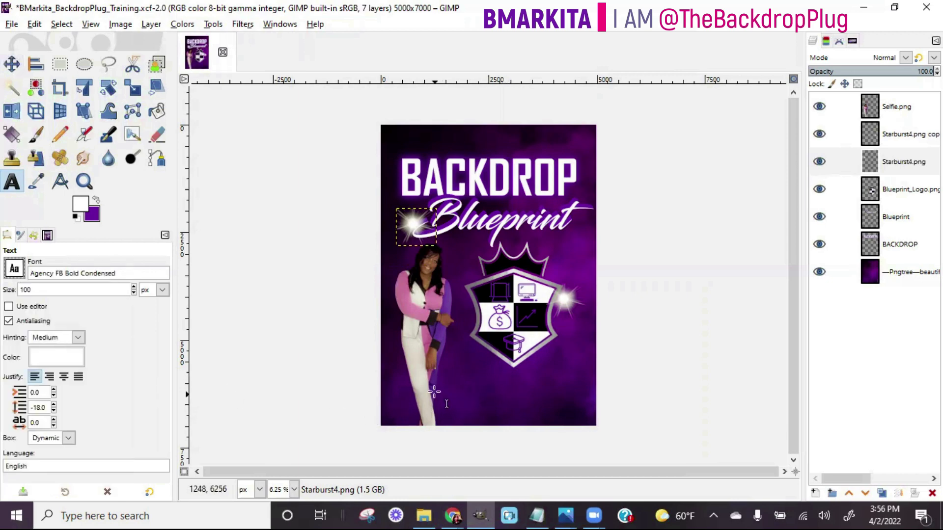
{"action": "left_click", "coordinate": [452, 382]}
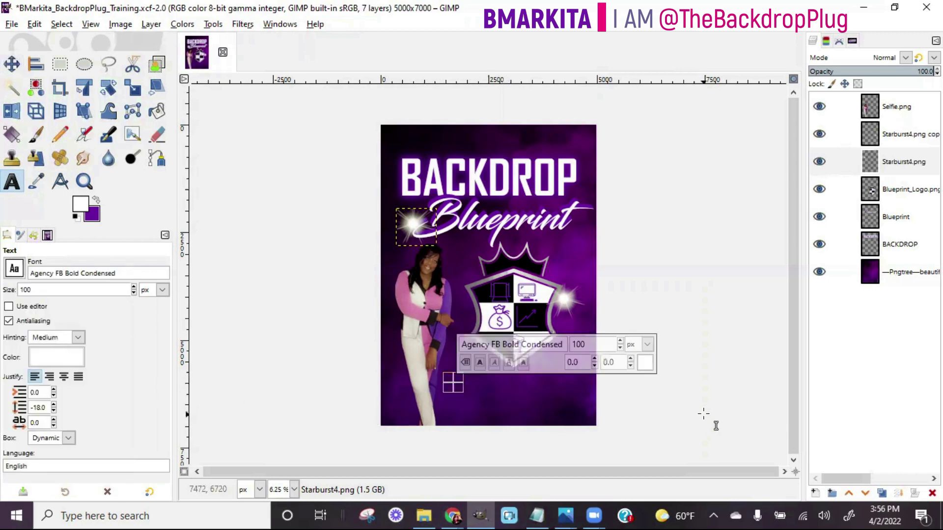
{"action": "type", "text": "www.Backd"}
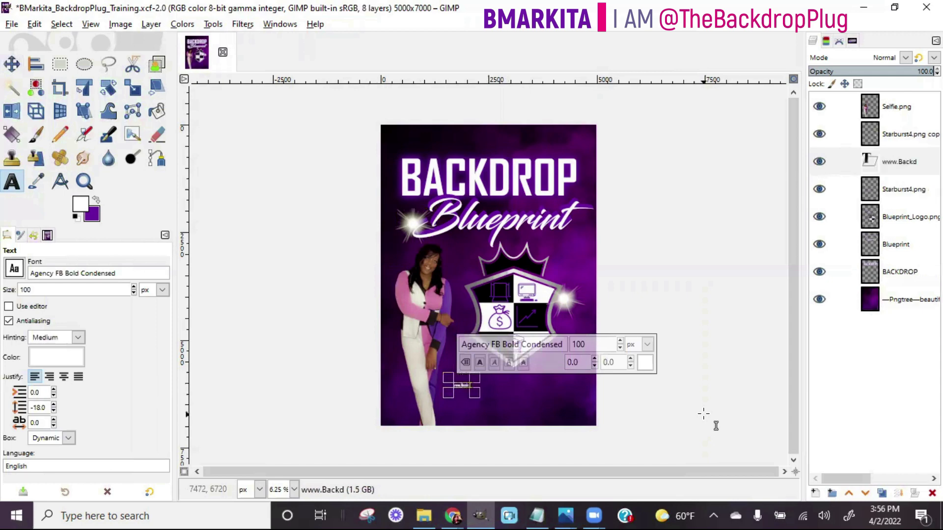
{"action": "type", "text": "ropBl"}
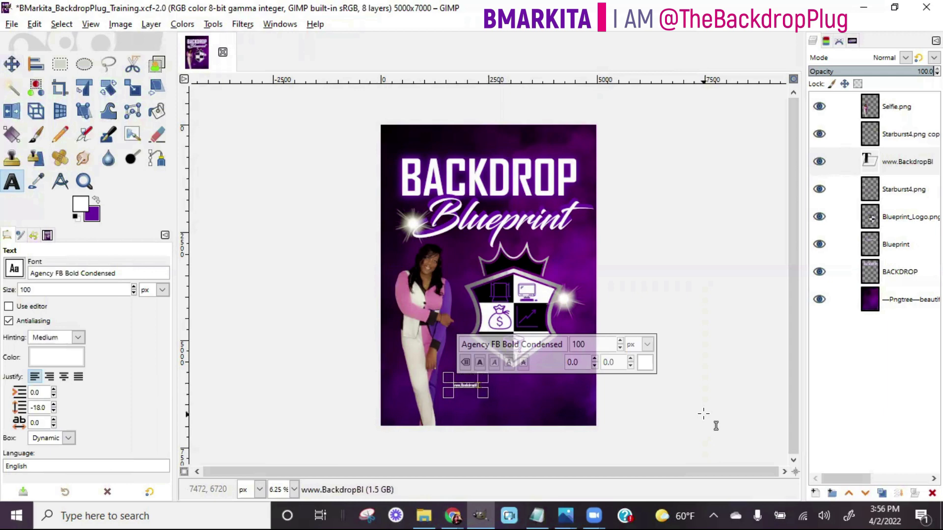
{"action": "type", "text": "ueprint.com"}
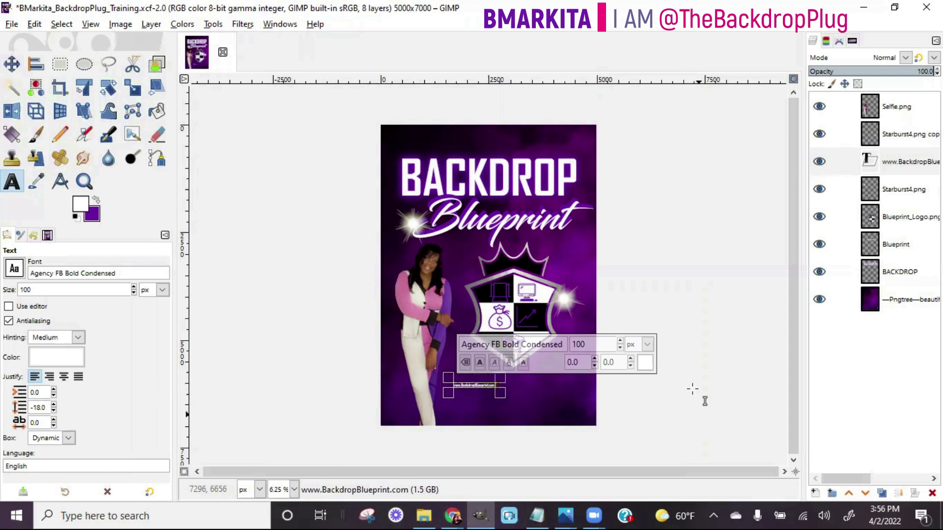
{"action": "key", "text": "ctrl+a"}
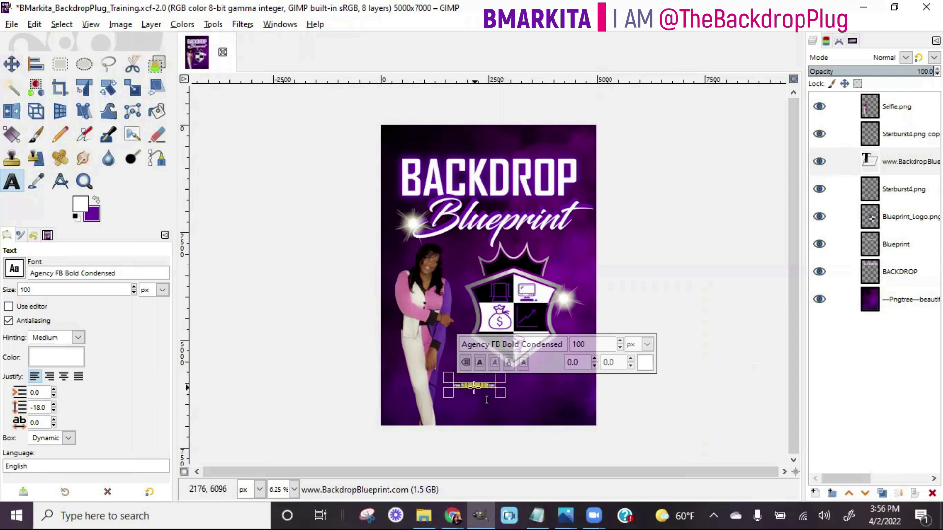
{"action": "scroll", "coordinate": [622, 343], "scroll_direction": "up", "scroll_amount": 13}
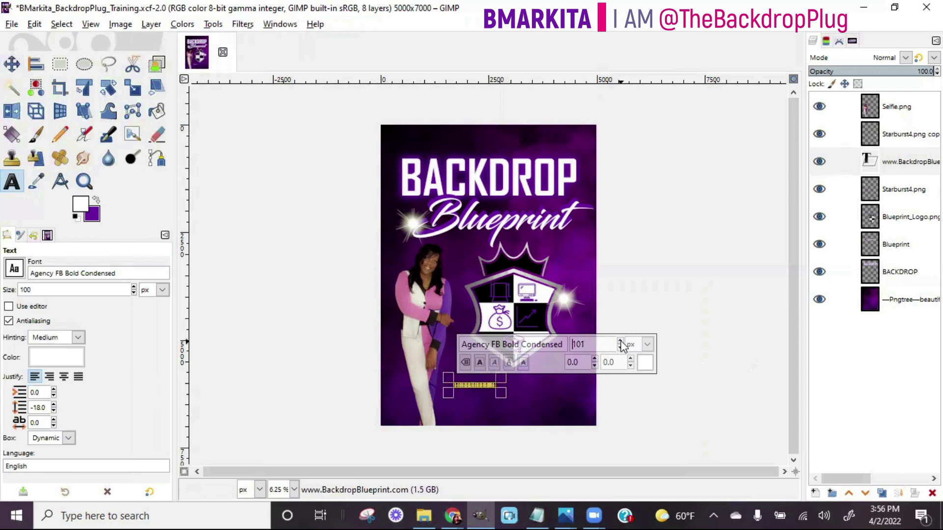
{"action": "scroll", "coordinate": [622, 345], "scroll_direction": "up", "scroll_amount": 20}
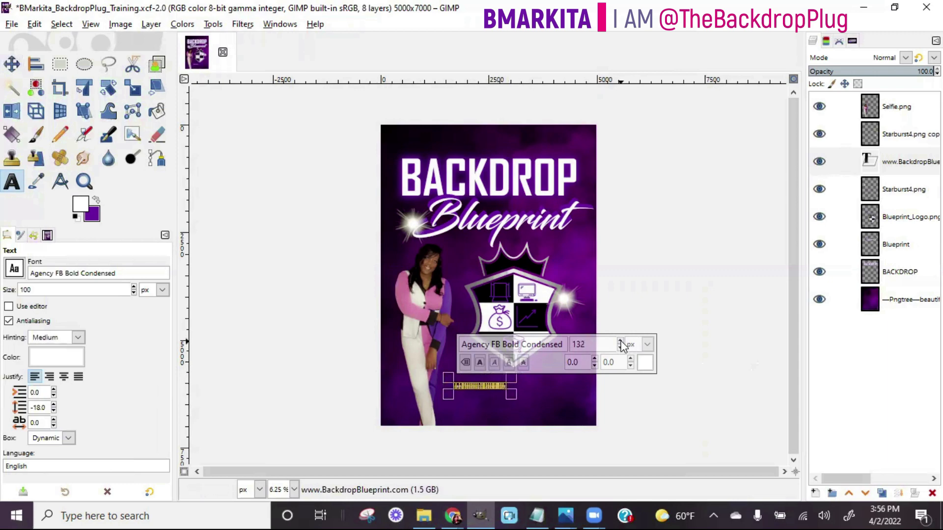
{"action": "scroll", "coordinate": [621, 345], "scroll_direction": "up", "scroll_amount": 20}
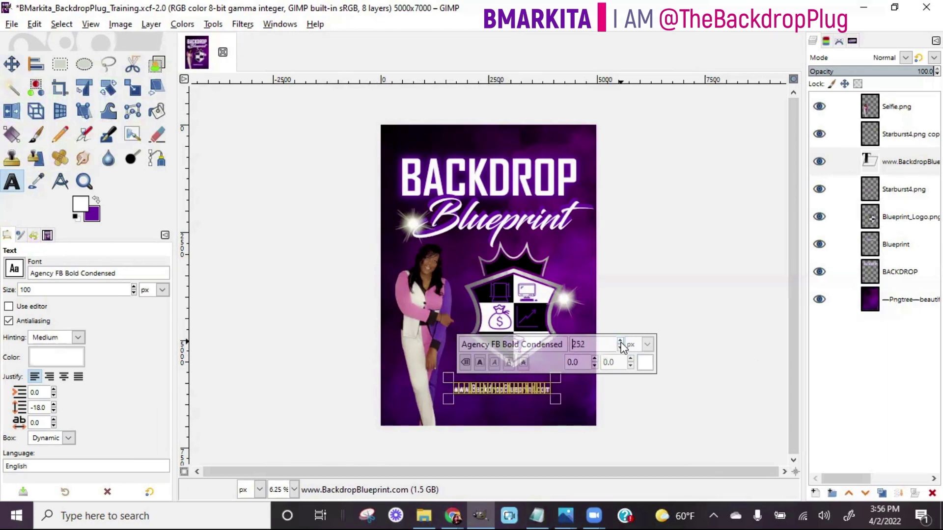
{"action": "scroll", "coordinate": [622, 345], "scroll_direction": "up", "scroll_amount": 20}
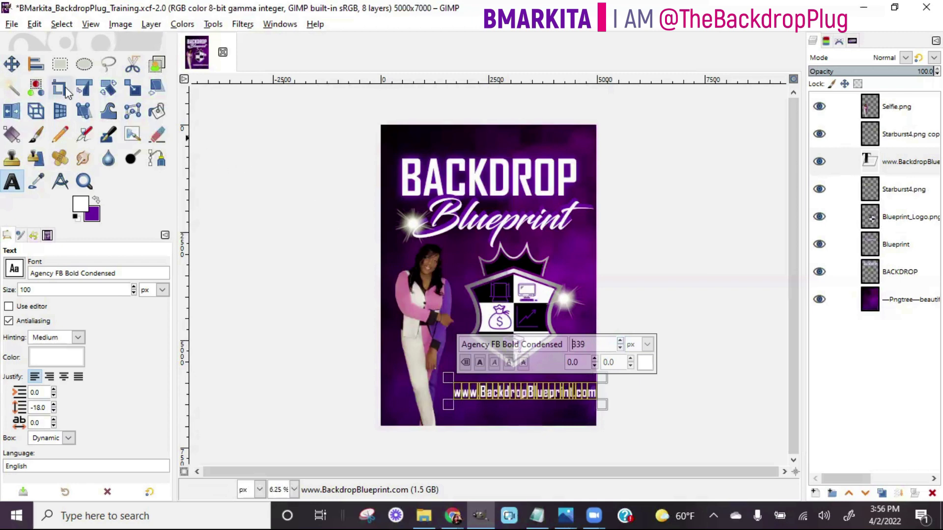
Move the website text sideways so it fits inside the backdrop, between the woman's legs and the canvas edge.
{"action": "left_click", "coordinate": [12, 64]}
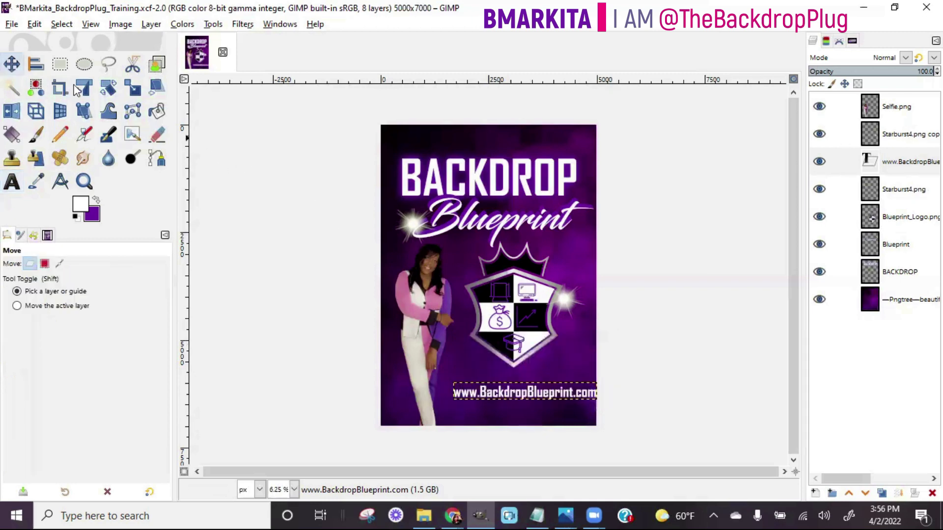
{"action": "left_click", "coordinate": [493, 404]}
{"action": "left_click_drag", "start_coordinate": [493, 405], "coordinate": [478, 405]}
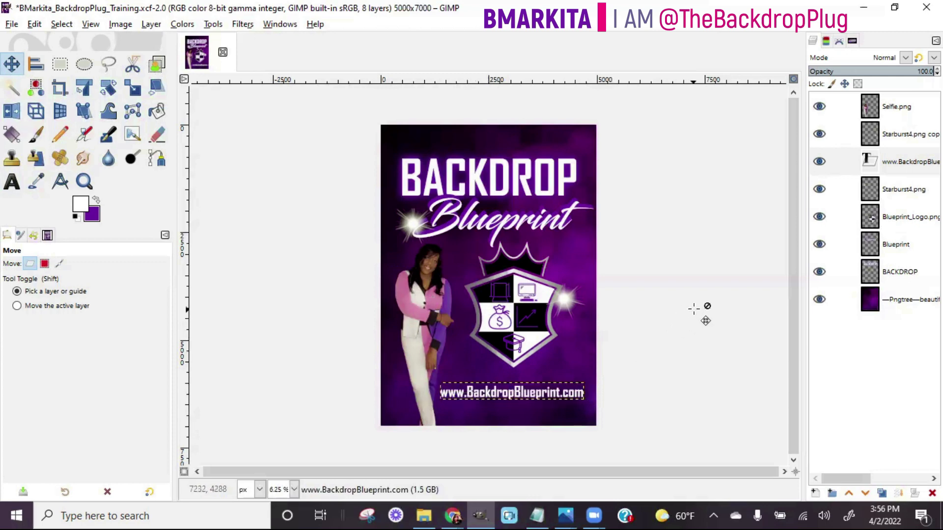
{"action": "left_click", "coordinate": [895, 314]}
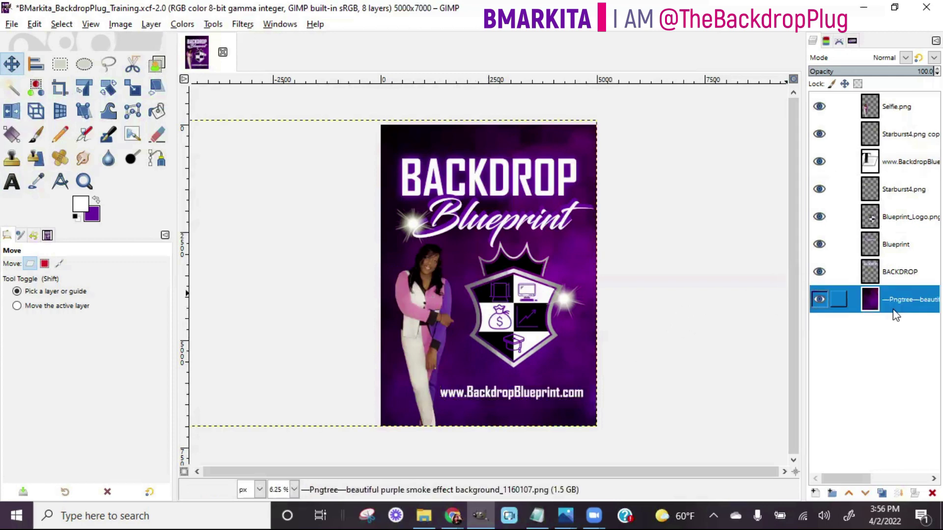
Scale the shield logo up proportionally until it nearly reaches the website text, and center it above that text.
{"action": "left_click", "coordinate": [512, 301]}
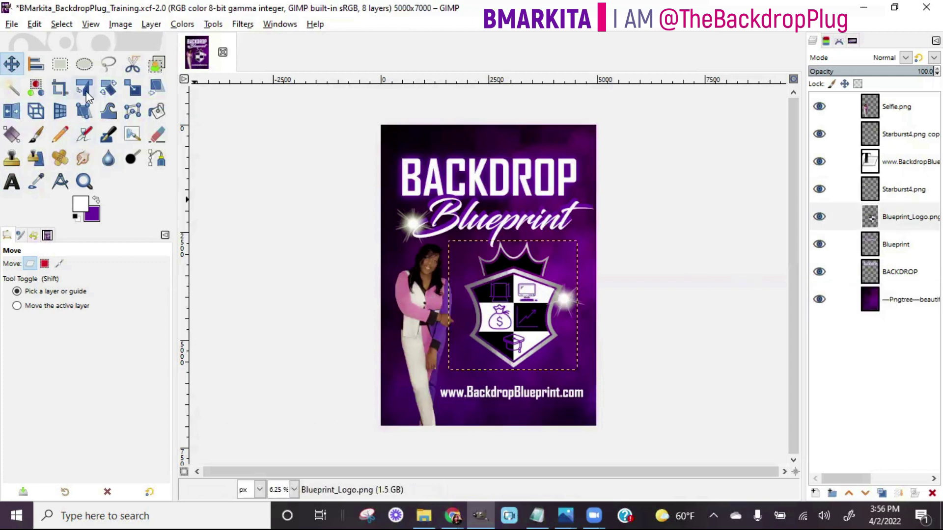
{"action": "left_click", "coordinate": [133, 87]}
{"action": "left_click_drag", "start_coordinate": [577, 369], "coordinate": [595, 386]}
{"action": "left_click", "coordinate": [747, 179]}
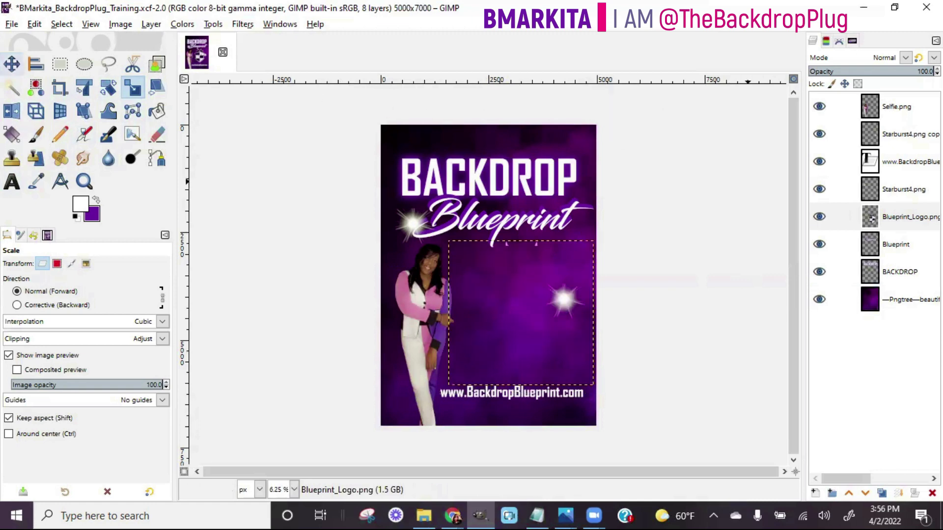
{"action": "left_click", "coordinate": [15, 67]}
{"action": "left_click_drag", "start_coordinate": [519, 301], "coordinate": [513, 300]}
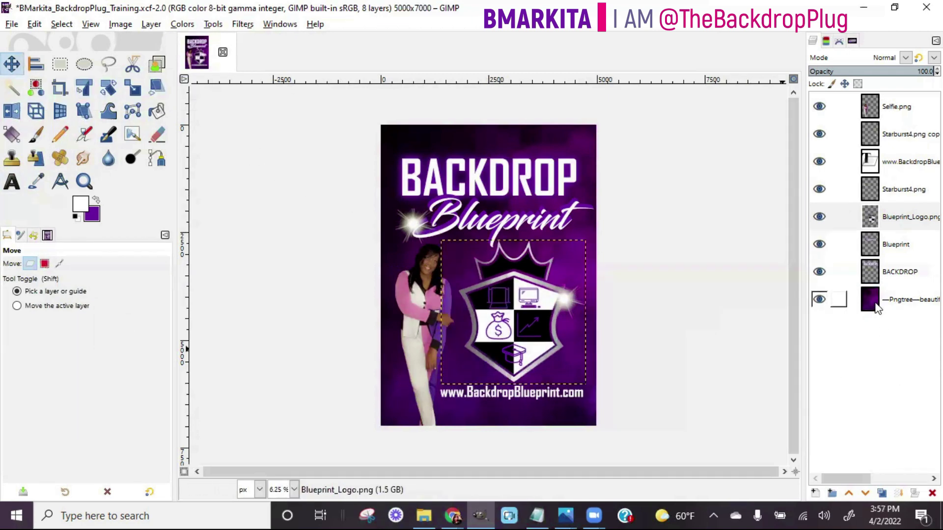
{"action": "left_click", "coordinate": [876, 308]}
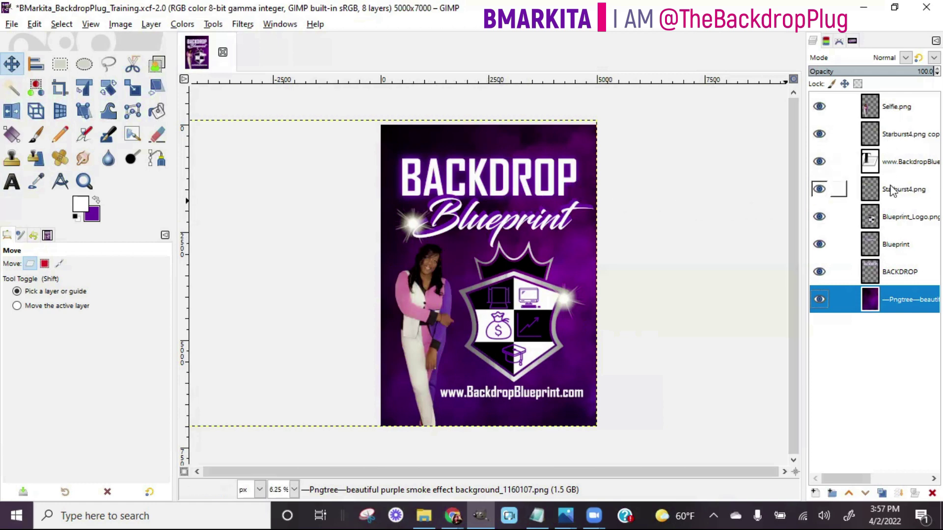
Rotate the Blueprint title layer by -12.94° so the script slants upward.
{"action": "left_click", "coordinate": [894, 244]}
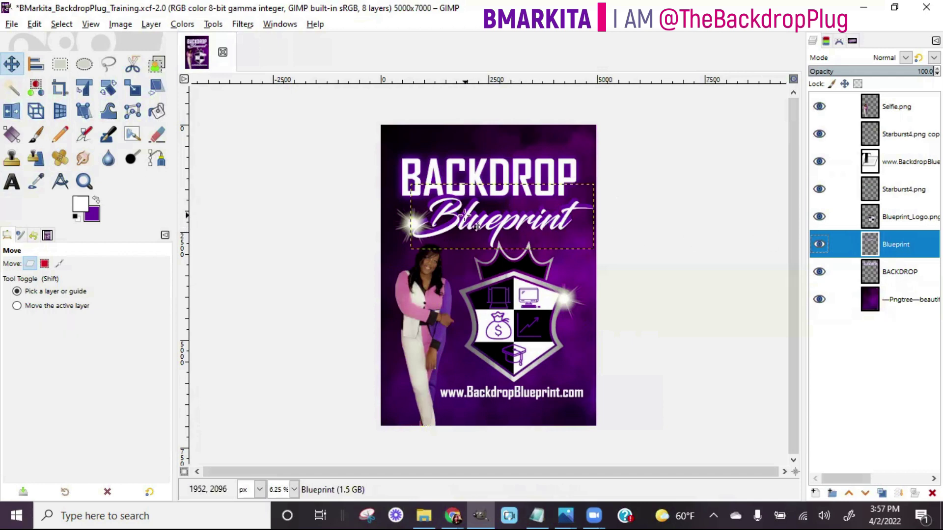
{"action": "left_click", "coordinate": [114, 90]}
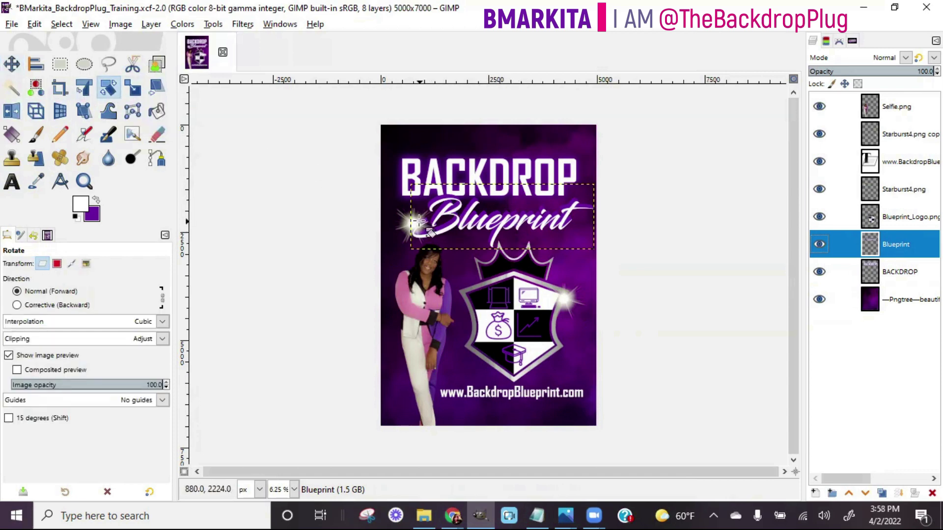
{"action": "left_click_drag", "start_coordinate": [417, 227], "coordinate": [427, 248]}
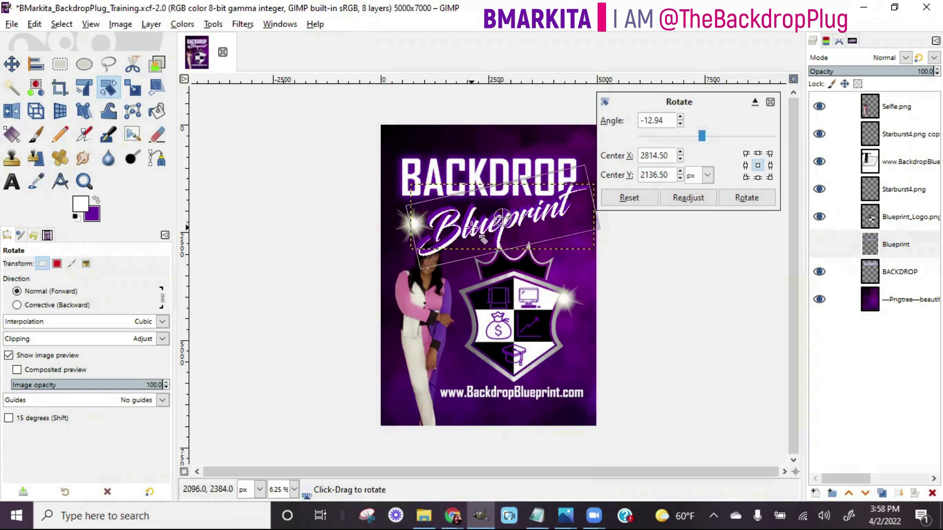
{"action": "left_click", "coordinate": [745, 205]}
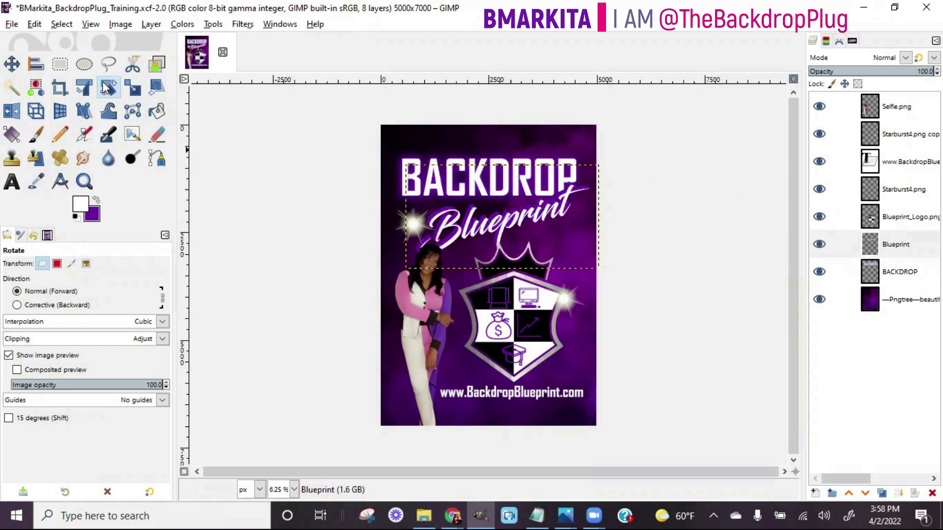
Nudge the tilted Blueprint title slightly toward the canvas edge and raise the starburst beside its B.
{"action": "left_click", "coordinate": [11, 63]}
{"action": "left_click_drag", "start_coordinate": [503, 216], "coordinate": [506, 216]}
{"action": "left_click_drag", "start_coordinate": [414, 220], "coordinate": [415, 210]}
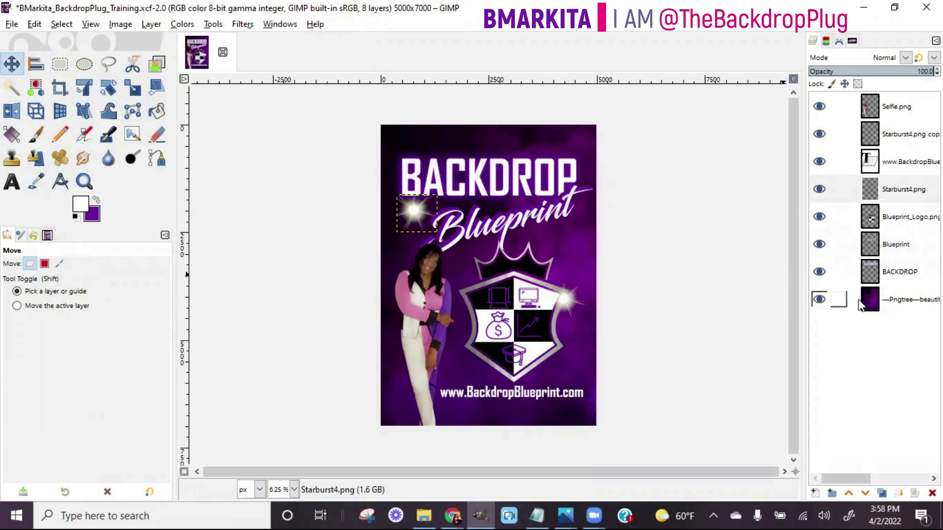
Save the project file and select the purple smoke background layer.
{"action": "left_click", "coordinate": [11, 24]}
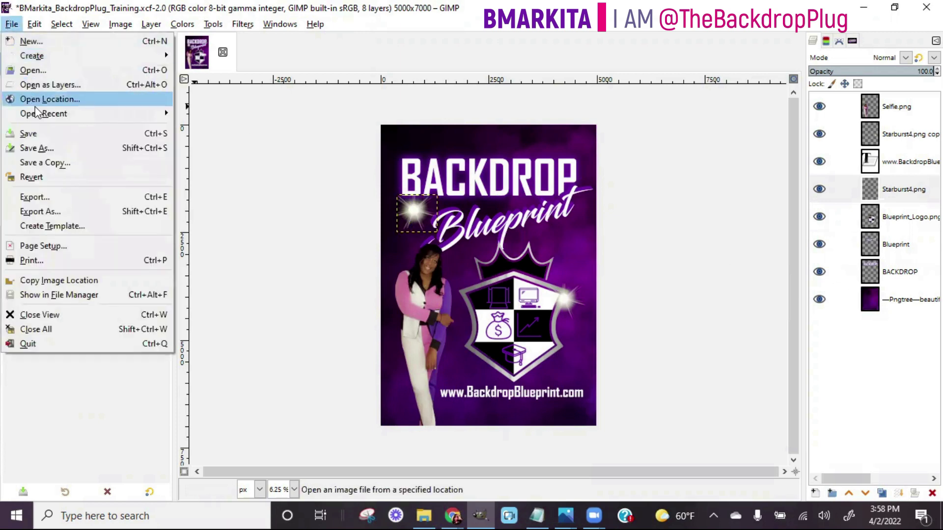
{"action": "left_click", "coordinate": [44, 135]}
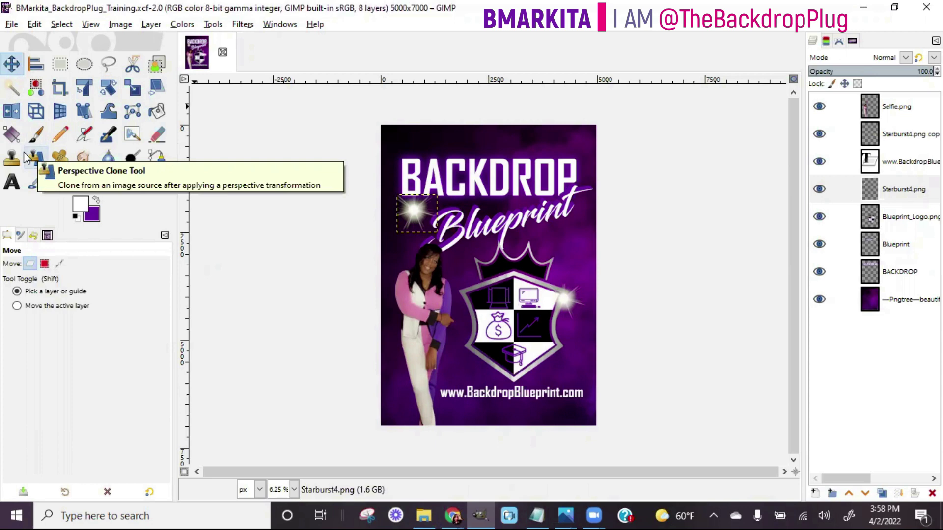
{"action": "left_click", "coordinate": [917, 299]}
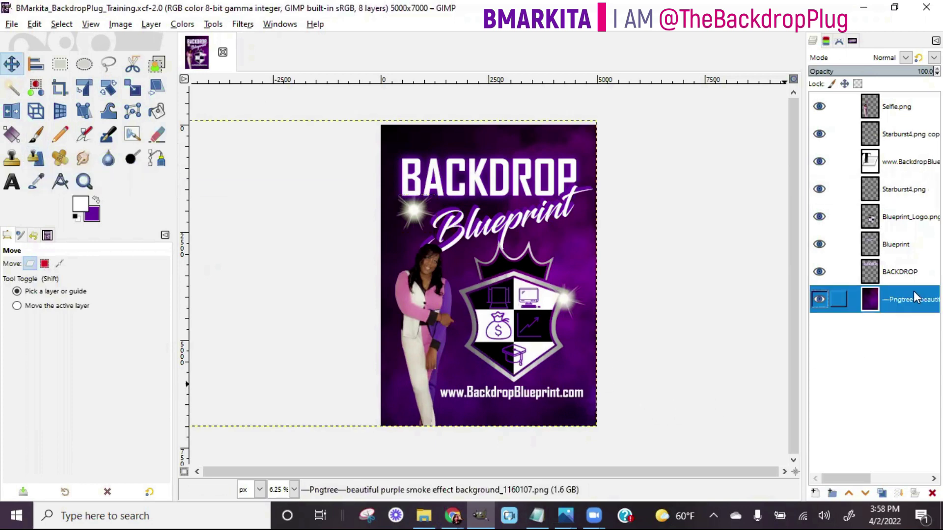
Export the design to the Backdrop Blueprint folder as BMarkita_BackdropPlug_Training.jpg, keeping the default JPEG settings.
{"action": "left_click", "coordinate": [10, 24]}
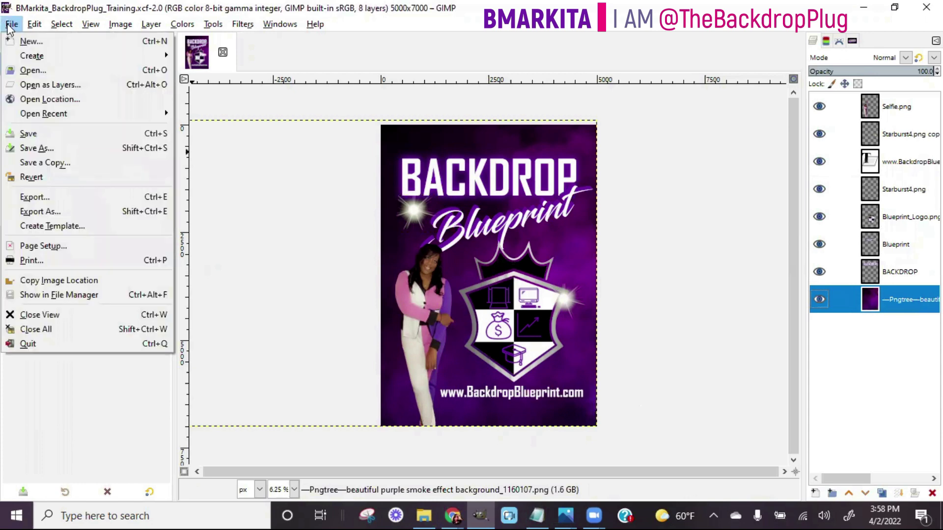
{"action": "left_click", "coordinate": [7, 211]}
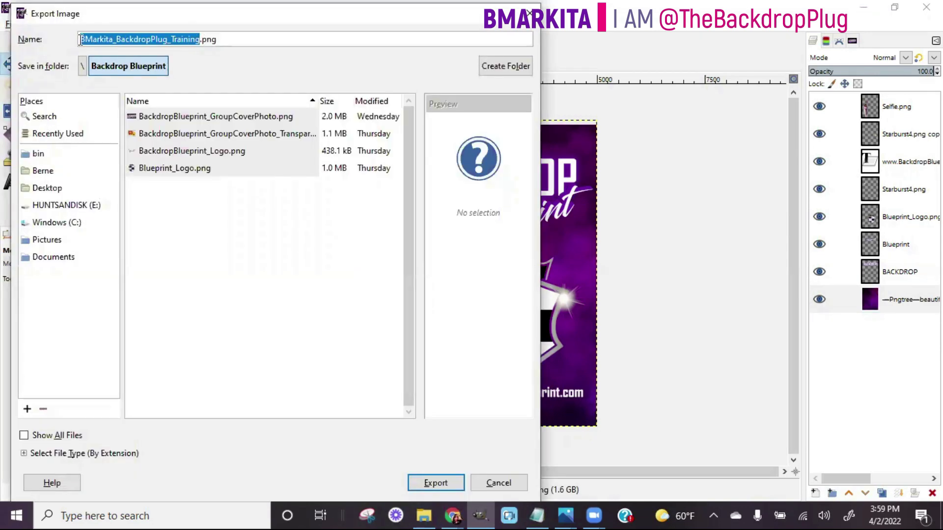
{"action": "left_click", "coordinate": [224, 41]}
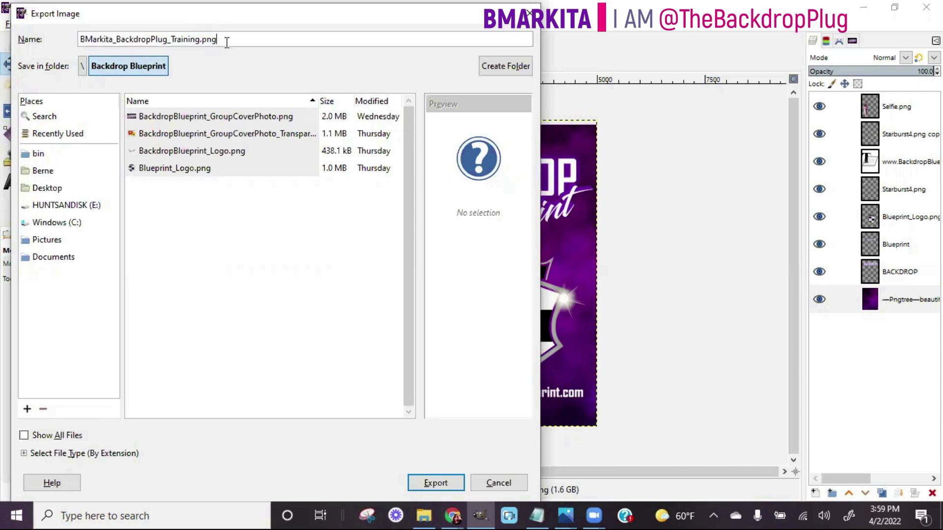
{"action": "key", "text": "BackSpace"}
{"action": "key", "text": "BackSpace"}
{"action": "key", "text": "BackSpace"}
{"action": "type", "text": "jp"}
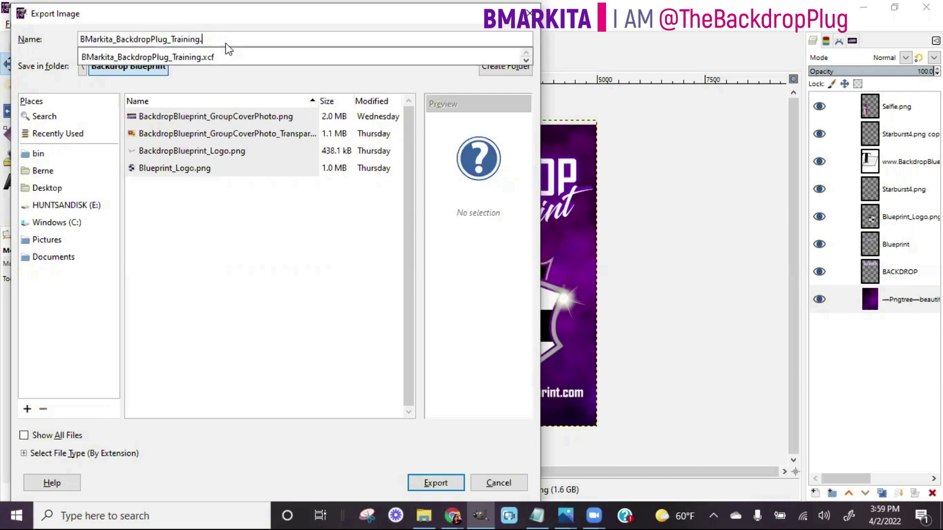
{"action": "type", "text": "g"}
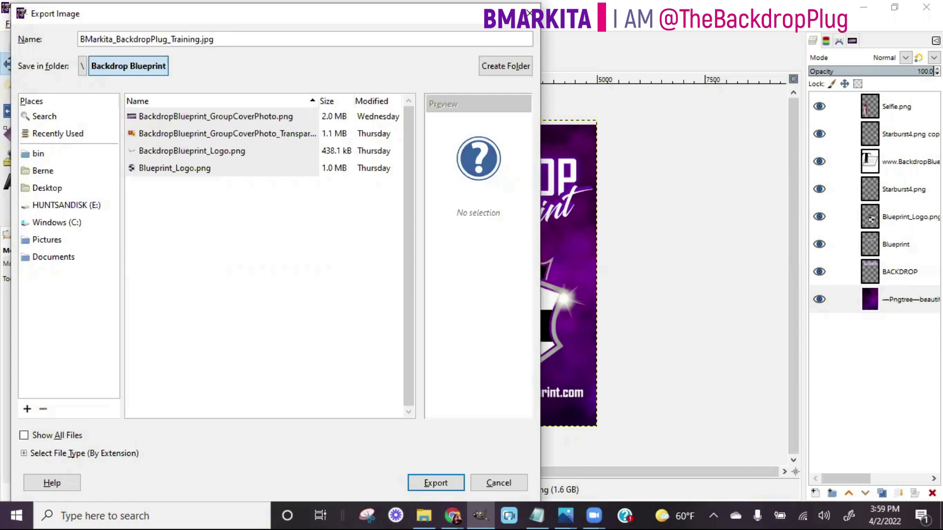
{"action": "key", "text": "BackSpace"}
{"action": "key", "text": "BackSpace"}
{"action": "key", "text": "BackSpace"}
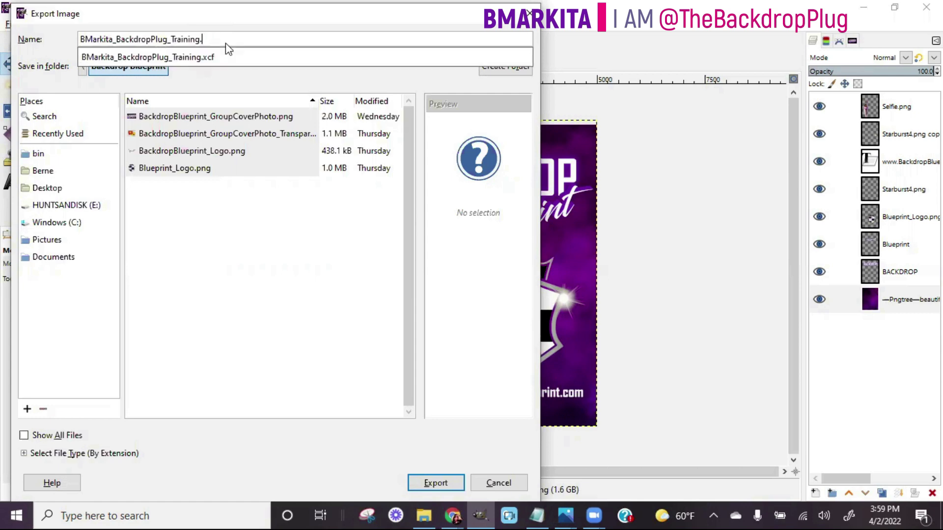
{"action": "type", "text": "jpg"}
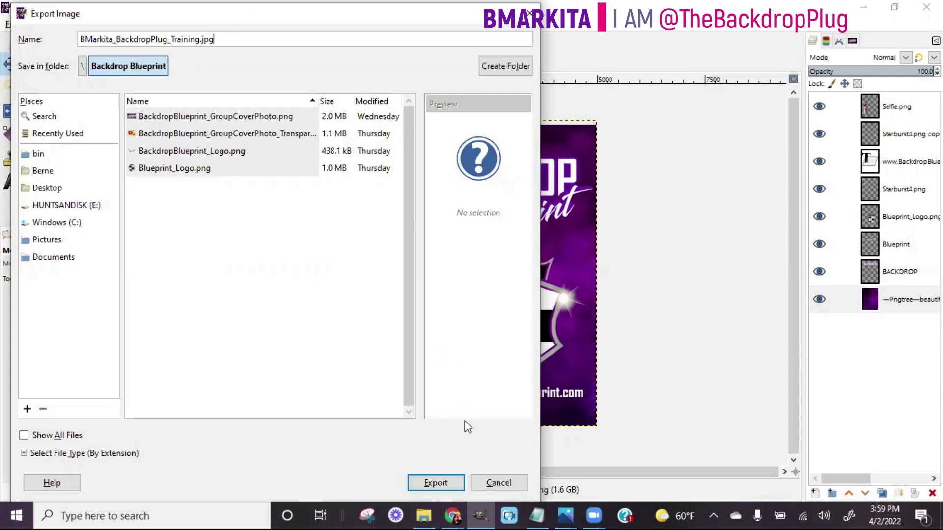
{"action": "left_click", "coordinate": [452, 490]}
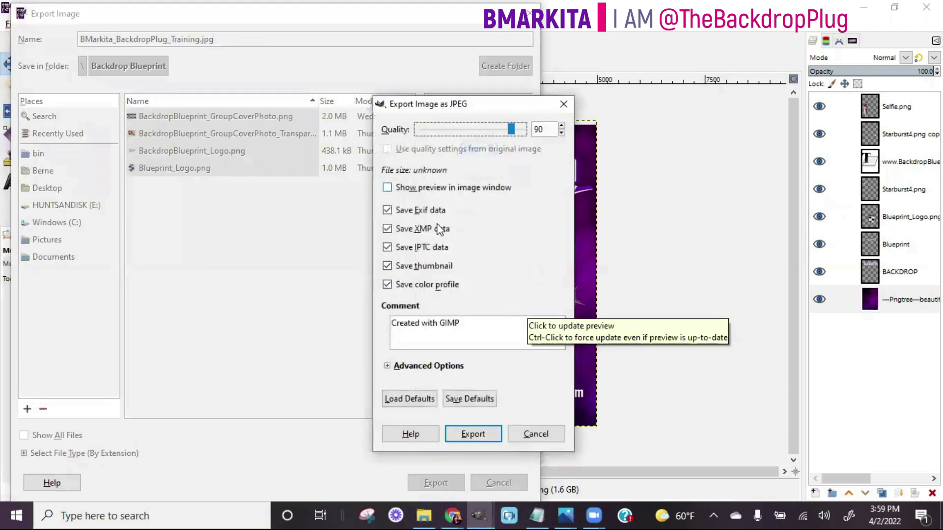
{"action": "left_click", "coordinate": [473, 432]}
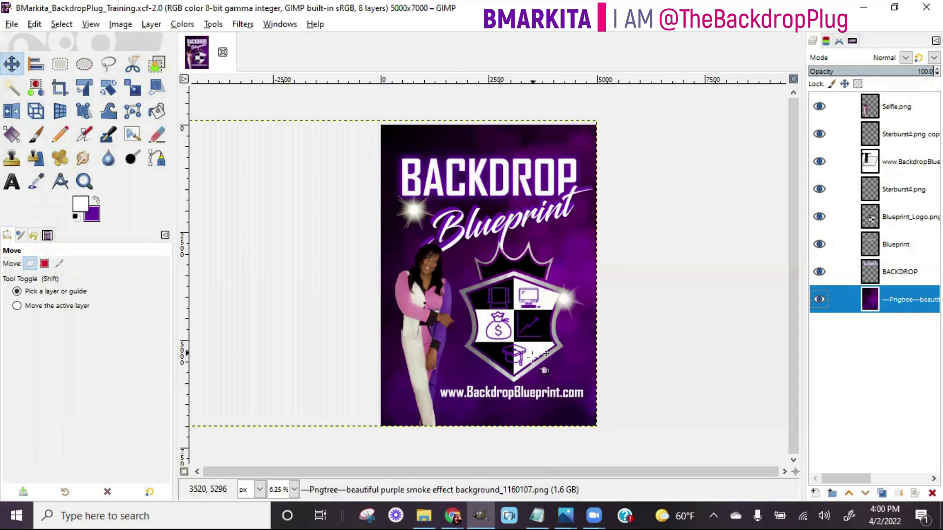
Switch to File Explorer, browse to the Backdrop Blueprint folder on the E: drive and open the BMarkita_BackdropPlug_Training JPG.
{"action": "left_click", "coordinate": [415, 515]}
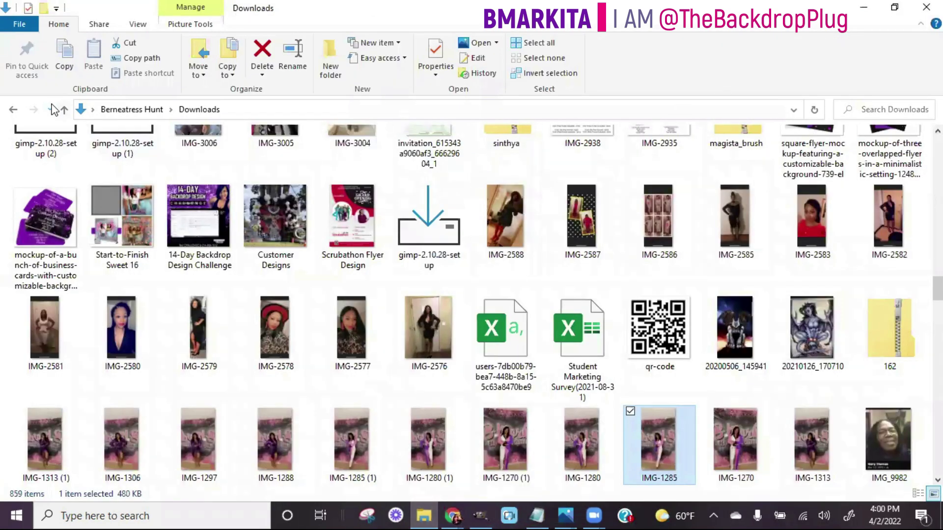
{"action": "left_click", "coordinate": [68, 109]}
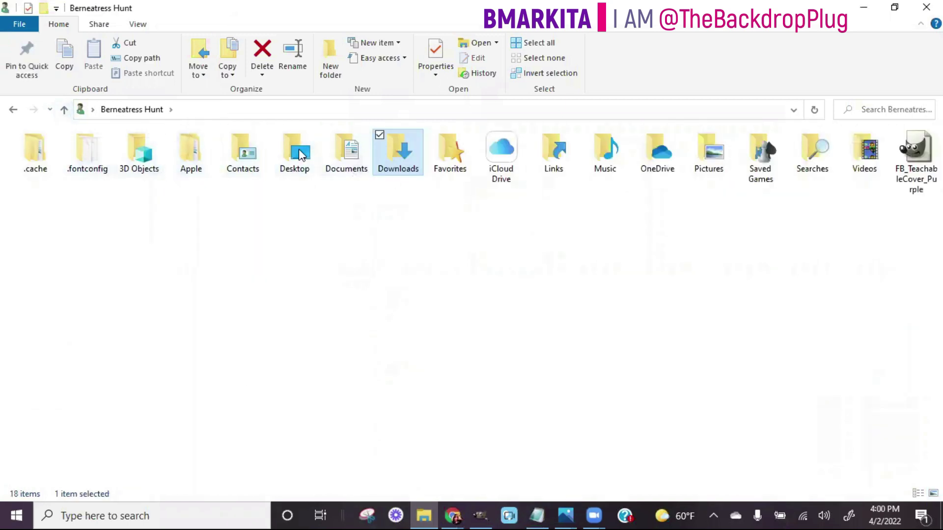
{"action": "left_click", "coordinate": [86, 115]}
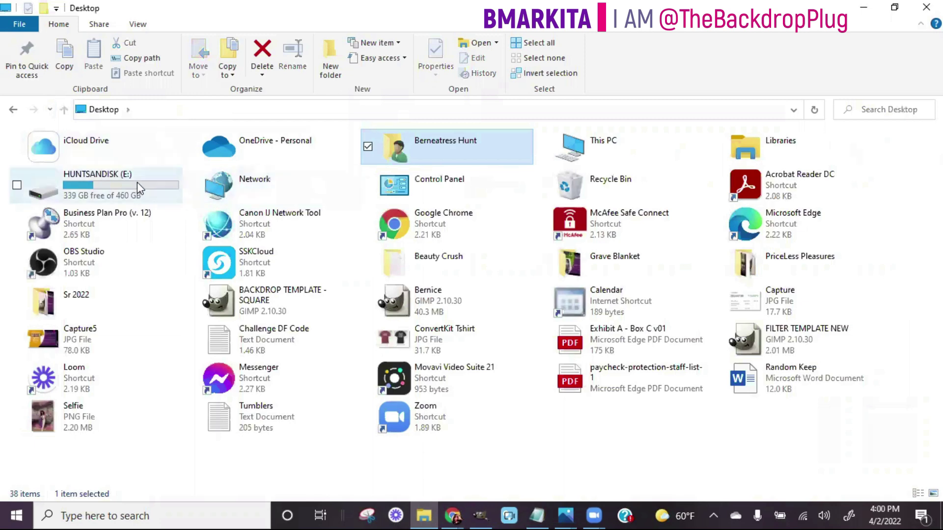
{"action": "double_click", "coordinate": [137, 182]}
{"action": "double_click", "coordinate": [144, 188]}
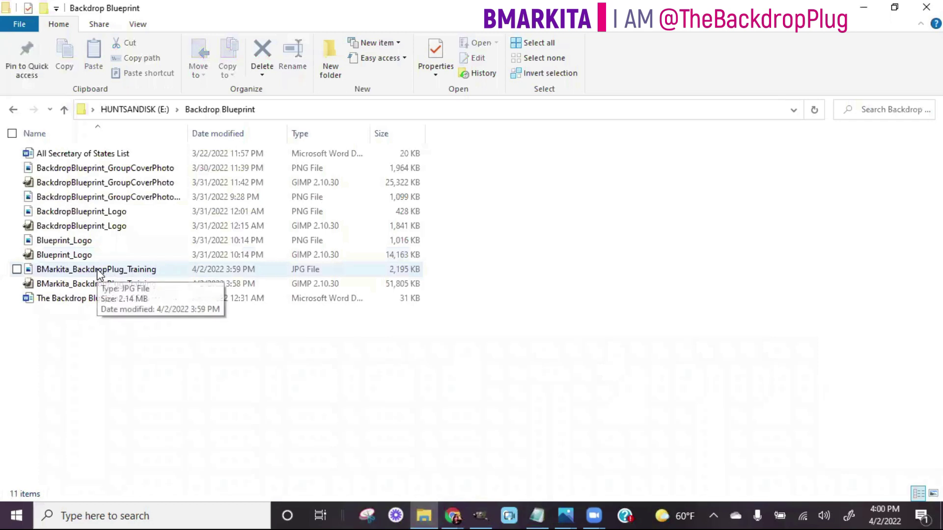
{"action": "left_click", "coordinate": [244, 272]}
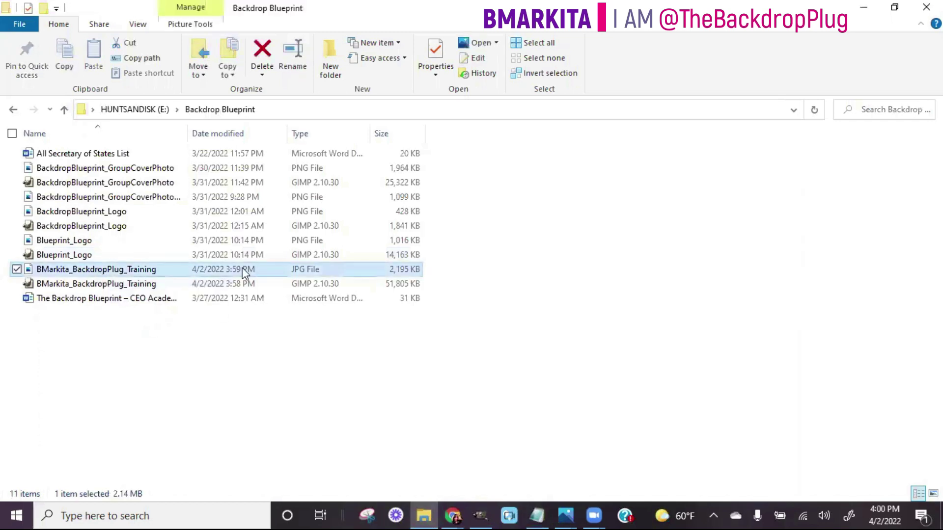
{"action": "double_click", "coordinate": [150, 273]}
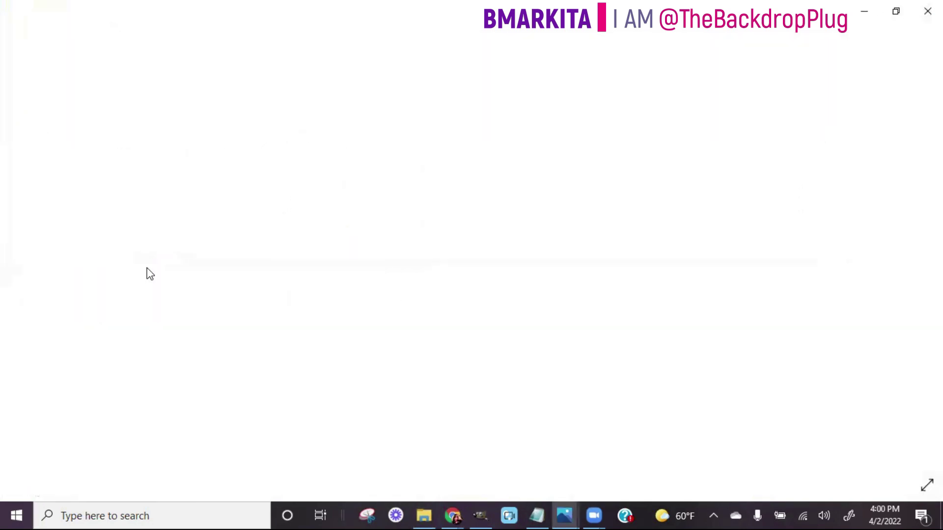